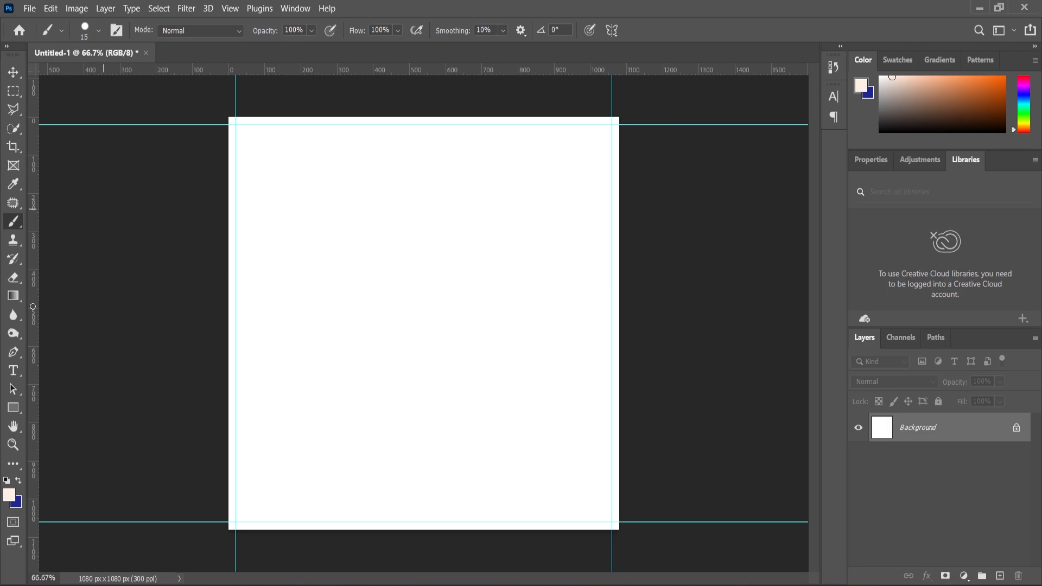
- Fill the white background with the light peach foreground colour using the Paint Bucket
{"action": "left_click_drag", "start_coordinate": [18, 301], "coordinate": [60, 305]}
{"action": "left_click", "coordinate": [556, 287]}
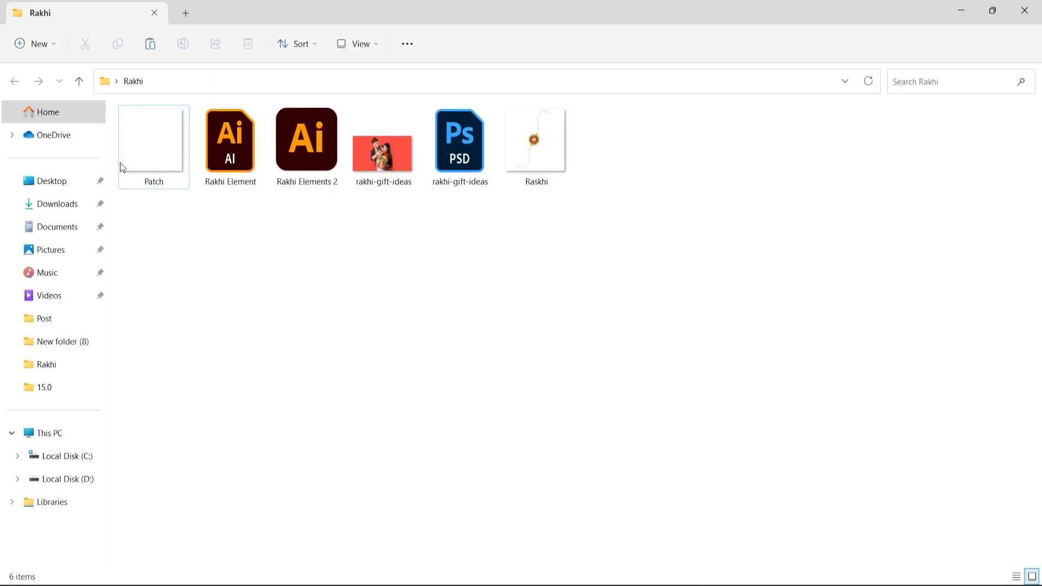
- Place the Patch image from the Rakhi folder in Untitled-1, and enlarge and widen it across the middle of the canvas
{"action": "left_click_drag", "start_coordinate": [154, 157], "coordinate": [441, 307]}
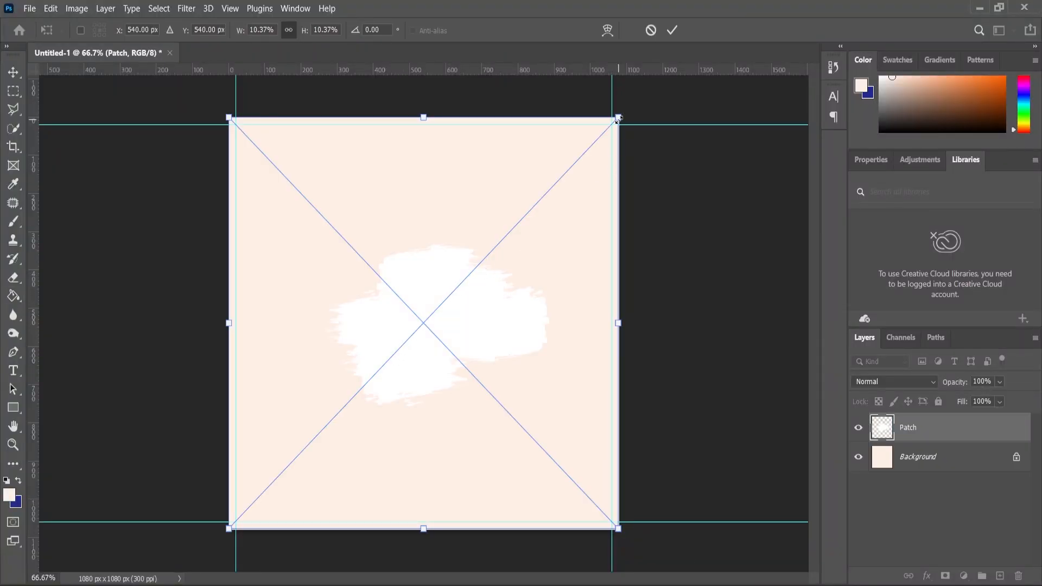
{"action": "left_click_drag", "start_coordinate": [619, 119], "coordinate": [677, 76]}
{"action": "left_click_drag", "start_coordinate": [461, 349], "coordinate": [415, 358]}
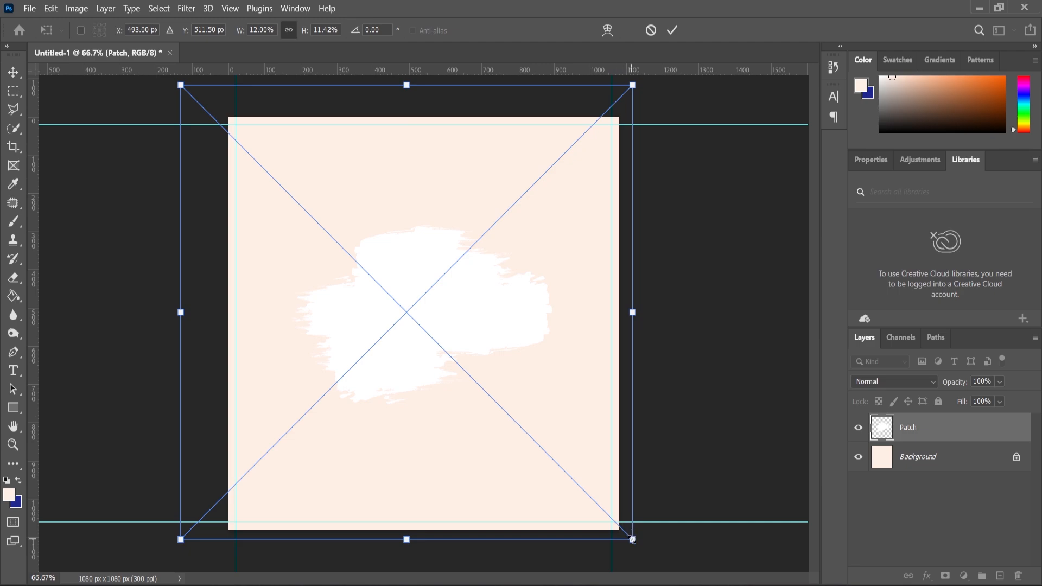
{"action": "left_click_drag", "start_coordinate": [632, 540], "coordinate": [667, 564]}
{"action": "left_click_drag", "start_coordinate": [498, 314], "coordinate": [491, 320]}
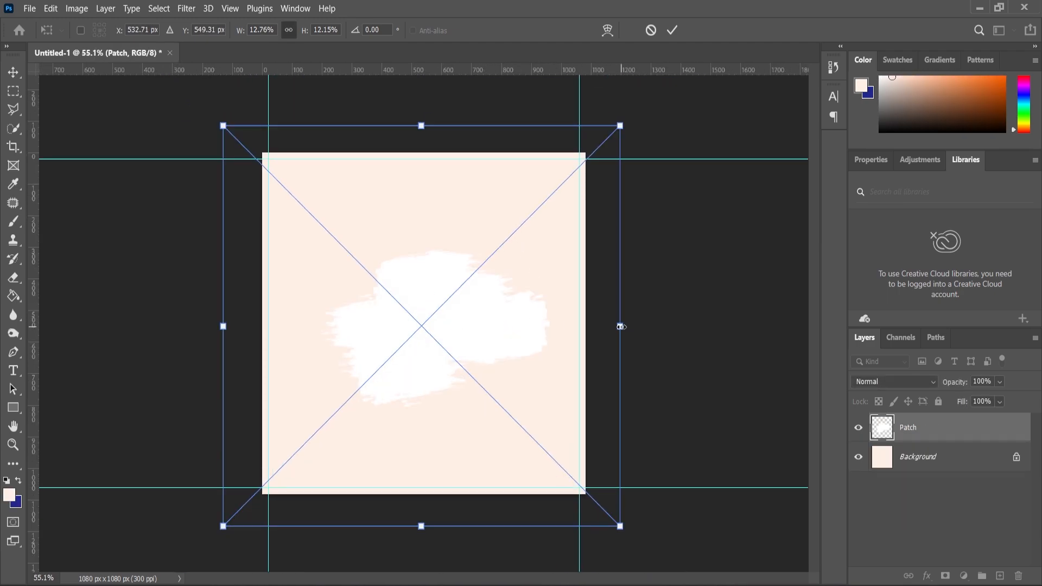
{"action": "left_click_drag", "start_coordinate": [620, 326], "coordinate": [663, 326]}
{"action": "left_click_drag", "start_coordinate": [499, 340], "coordinate": [457, 307]}
{"action": "left_click", "coordinate": [12, 444]}
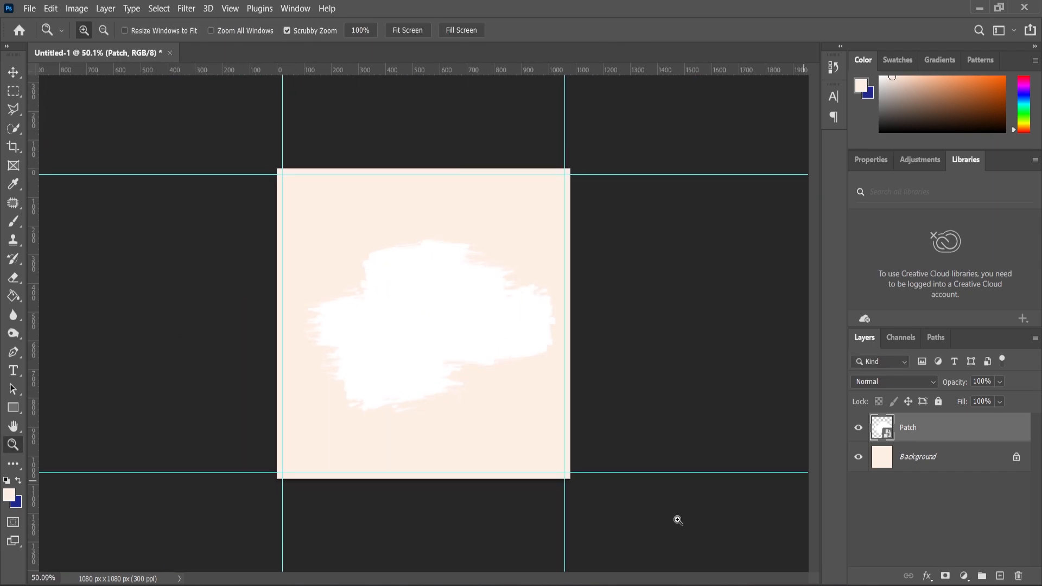
- Open rakhi-gift-ideas.psd from the Rakhi folder and bring the cut-out couple into Untitled-1 above the white patch
{"action": "key", "text": "alt+Tab"}
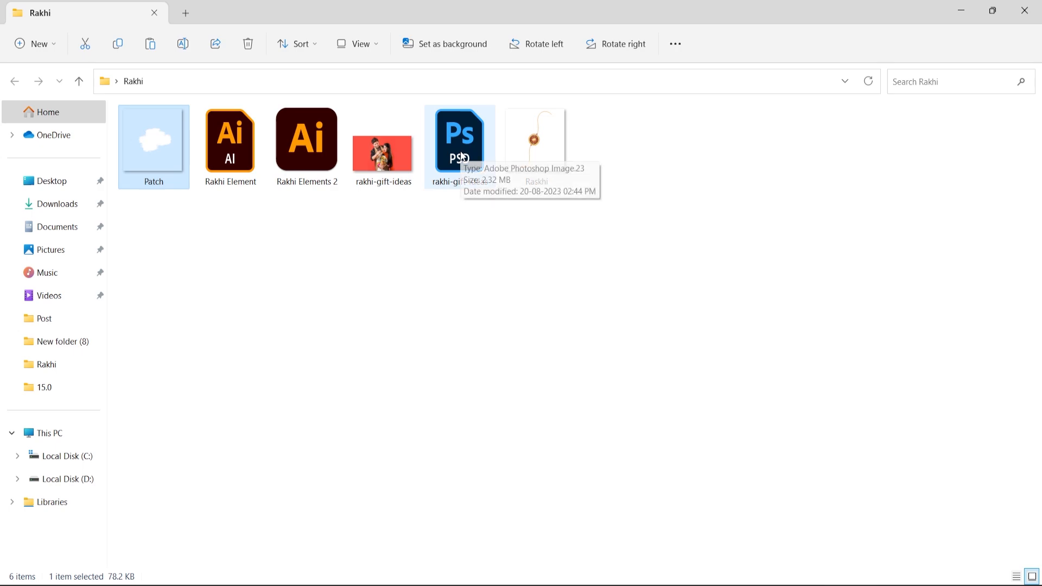
{"action": "double_click", "coordinate": [461, 152]}
{"action": "key", "text": "v"}
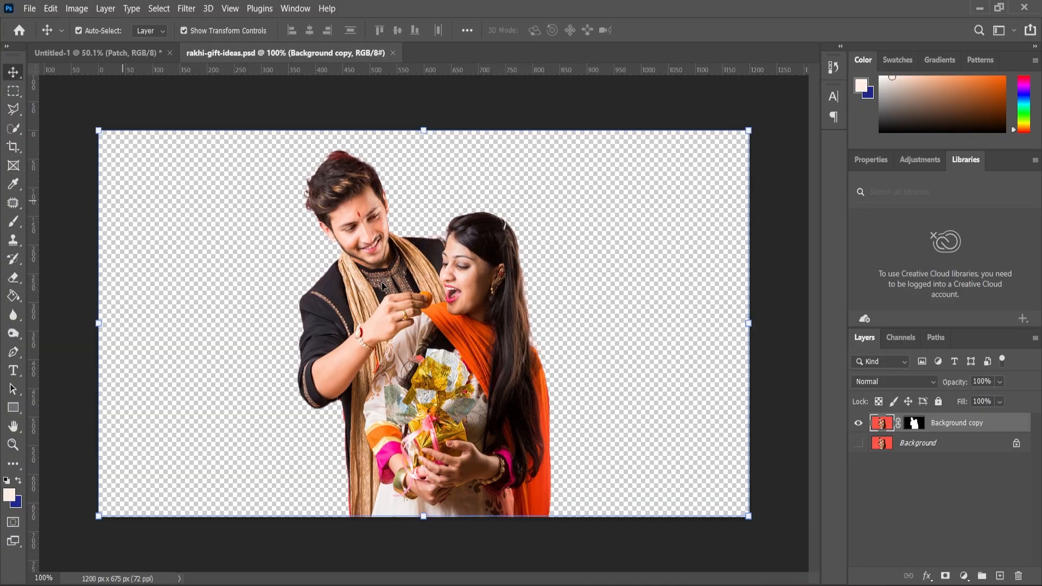
{"action": "left_click_drag", "start_coordinate": [382, 282], "coordinate": [432, 350]}
{"action": "key", "text": "ctrl+plus"}
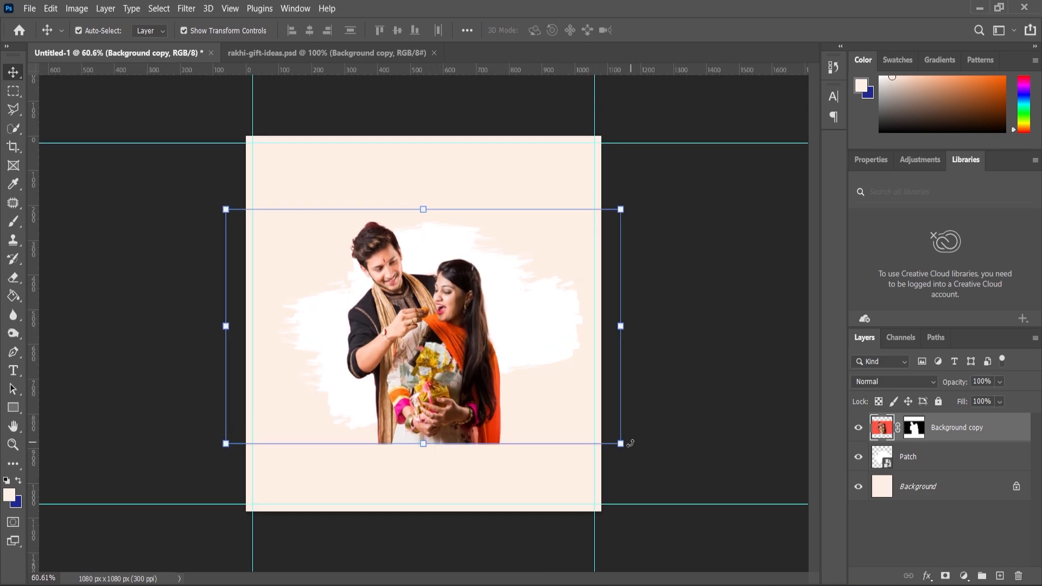
- Enlarge the couple to about 115% width and 118% height and centre them over the white patch
{"action": "left_click_drag", "start_coordinate": [621, 443], "coordinate": [644, 466]}
{"action": "left_click_drag", "start_coordinate": [471, 409], "coordinate": [459, 389]}
{"action": "left_click_drag", "start_coordinate": [633, 444], "coordinate": [643, 458]}
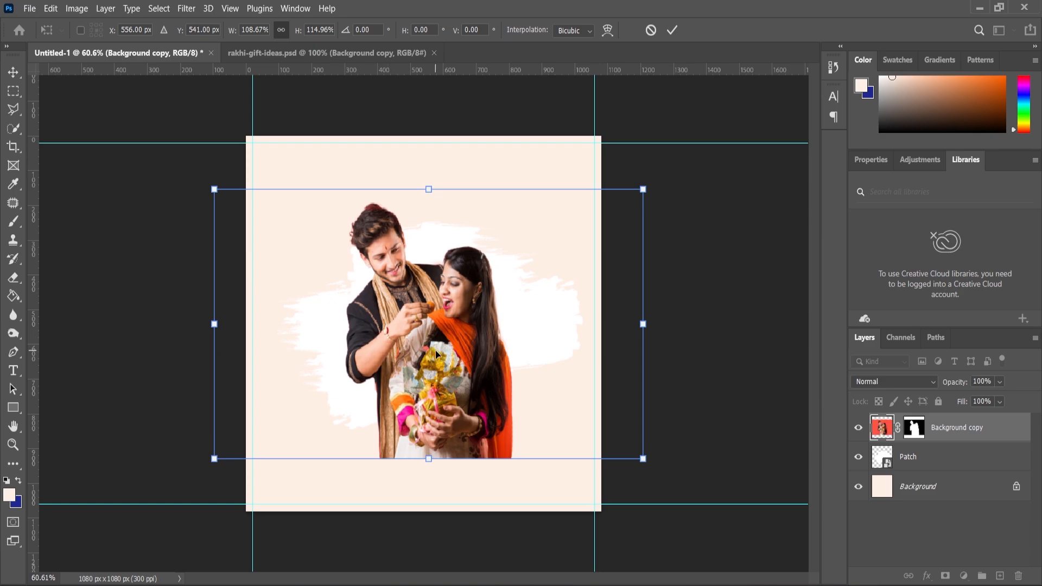
{"action": "left_click_drag", "start_coordinate": [435, 351], "coordinate": [438, 364]}
{"action": "left_click_drag", "start_coordinate": [647, 468], "coordinate": [663, 477]}
{"action": "left_click_drag", "start_coordinate": [444, 374], "coordinate": [438, 361]}
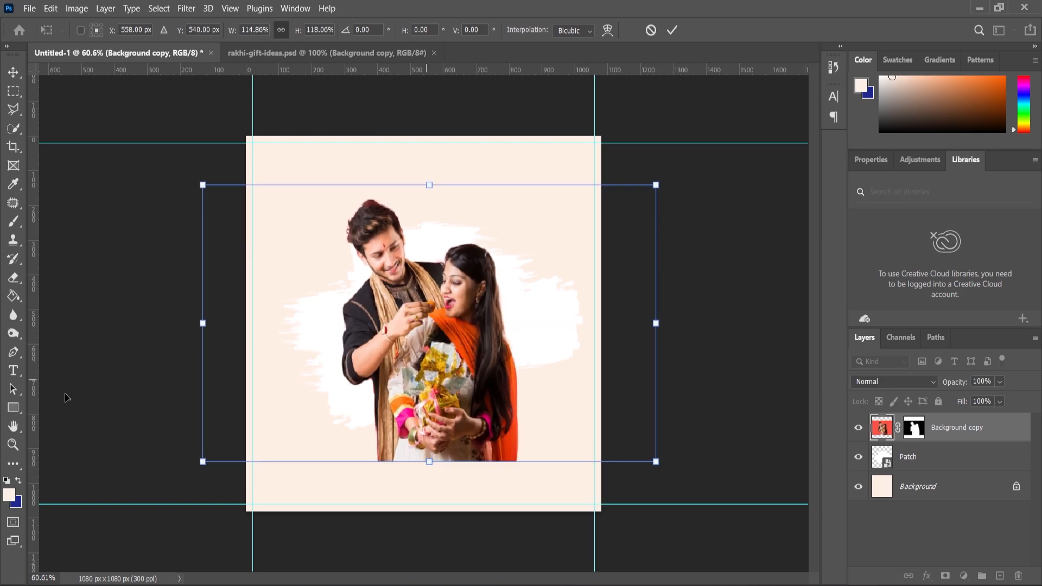
{"action": "left_click", "coordinate": [12, 445]}
- Convert the couple's layer to a smart object and move the couple slightly up and to the left on the canvas
{"action": "left_click_drag", "start_coordinate": [434, 226], "coordinate": [401, 226]}
{"action": "left_click", "coordinate": [407, 30]}
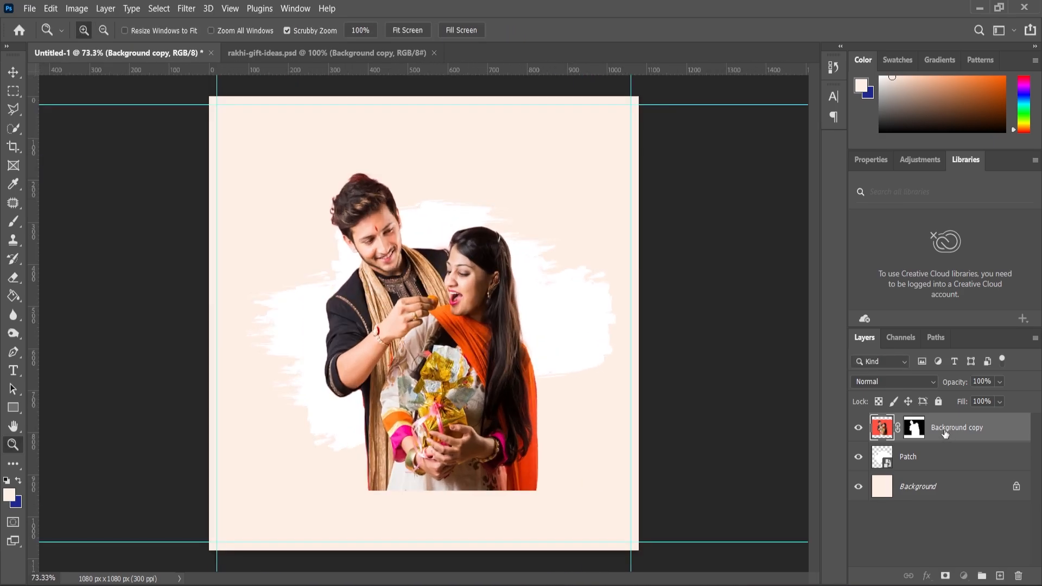
{"action": "right_click", "coordinate": [946, 432]}
{"action": "left_click", "coordinate": [815, 205]}
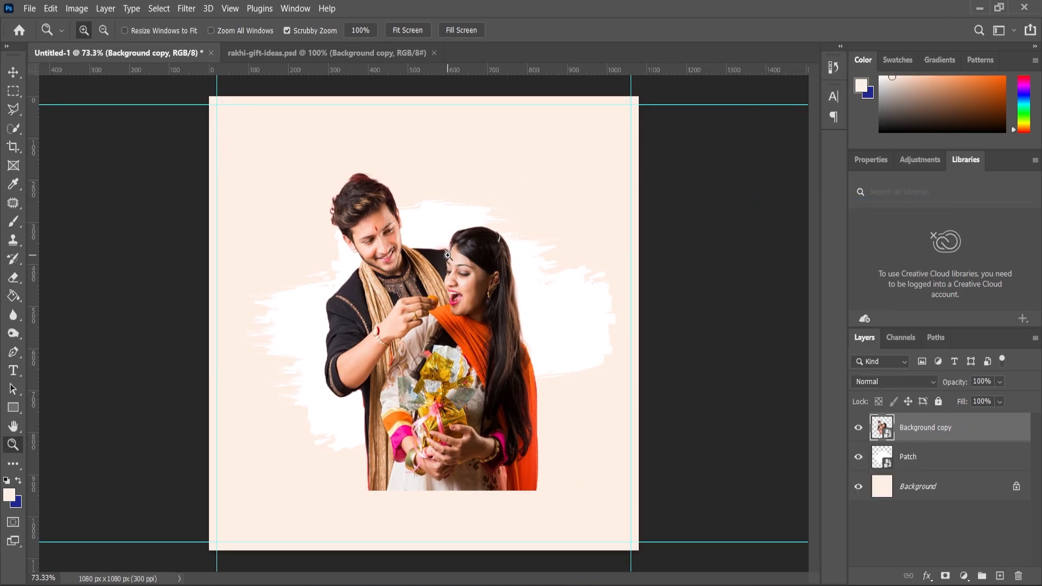
{"action": "left_click", "coordinate": [13, 71]}
{"action": "left_click_drag", "start_coordinate": [426, 362], "coordinate": [418, 340]}
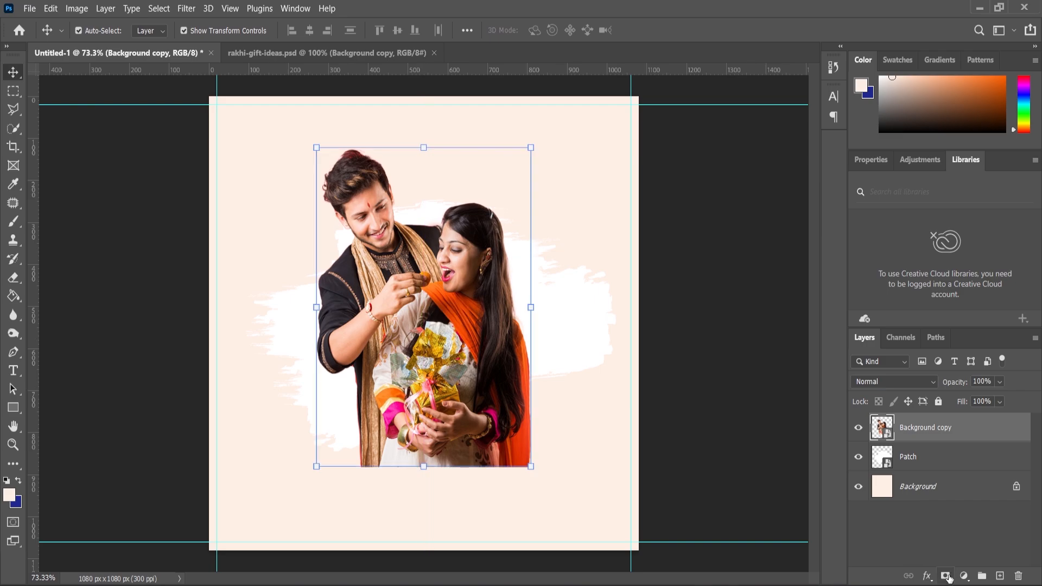
- Add a layer mask to the couple's layer and fade out their lower edge with the Black, White gradient
{"action": "left_click", "coordinate": [945, 576]}
{"action": "right_click", "coordinate": [14, 296]}
{"action": "left_click", "coordinate": [70, 296]}
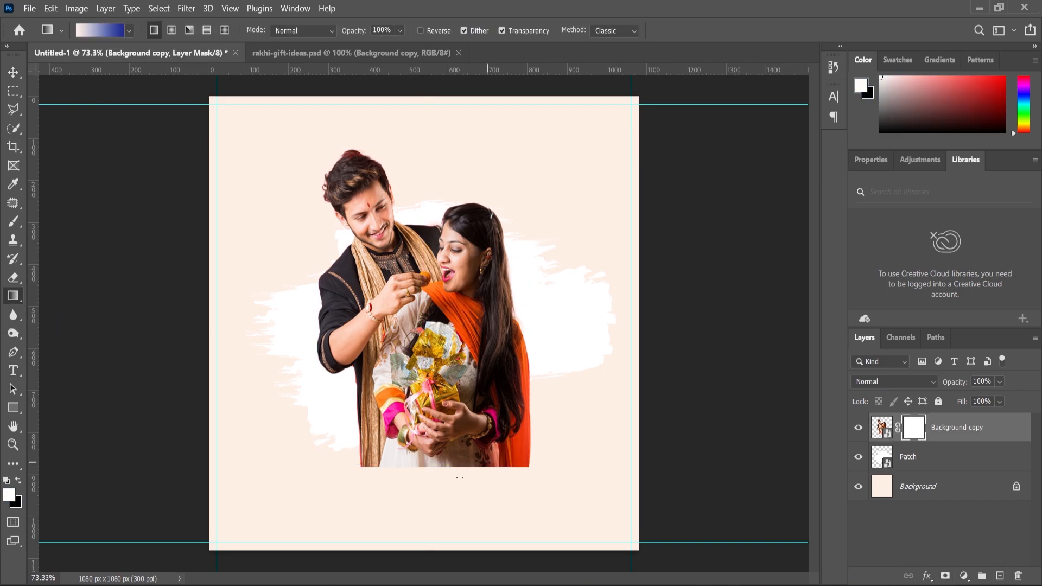
{"action": "left_click", "coordinate": [110, 32]}
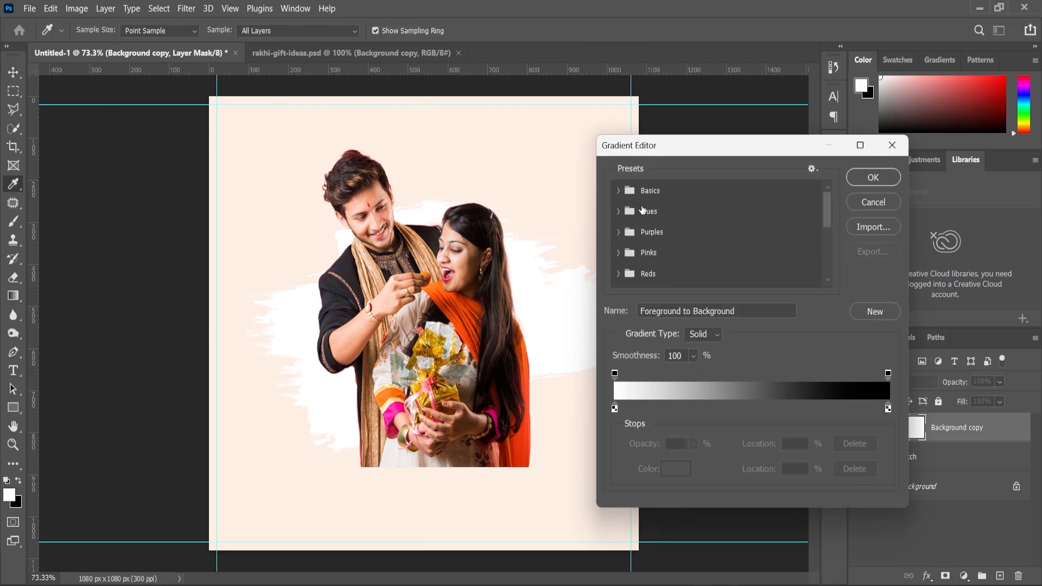
{"action": "left_click", "coordinate": [619, 191]}
{"action": "left_click", "coordinate": [678, 218]}
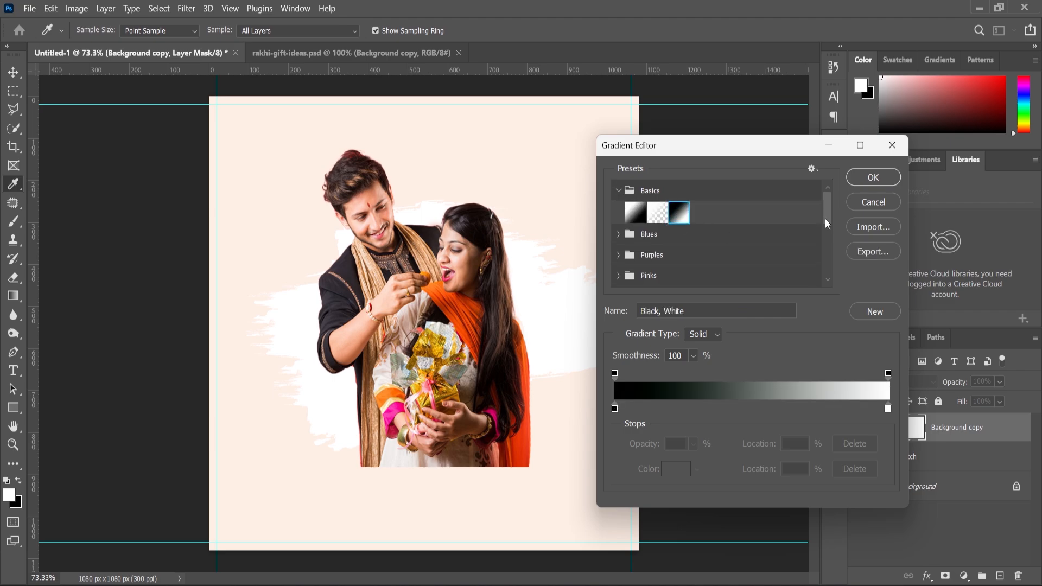
{"action": "left_click", "coordinate": [873, 177]}
{"action": "left_click_drag", "start_coordinate": [426, 426], "coordinate": [441, 388]}
{"action": "scroll", "coordinate": [461, 428], "scroll_direction": "down", "scroll_amount": 1}
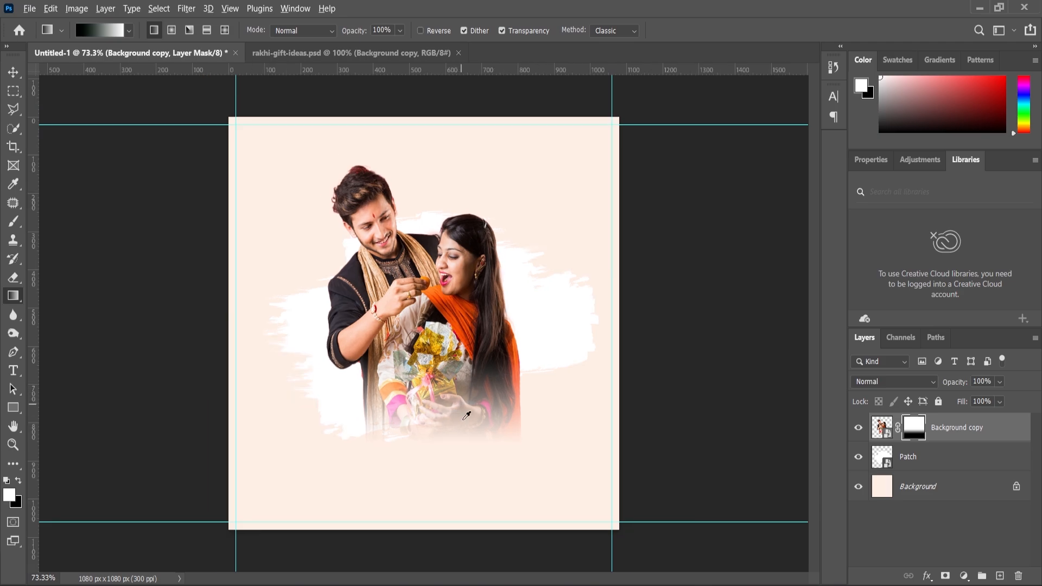
- Nudge the faded couple slightly upward over the patch and deselect their layer
{"action": "scroll", "coordinate": [475, 443], "scroll_direction": "up", "scroll_amount": 2}
{"action": "left_click", "coordinate": [13, 73]}
{"action": "left_click", "coordinate": [51, 177]}
{"action": "scroll", "coordinate": [473, 456], "scroll_direction": "down", "scroll_amount": 1}
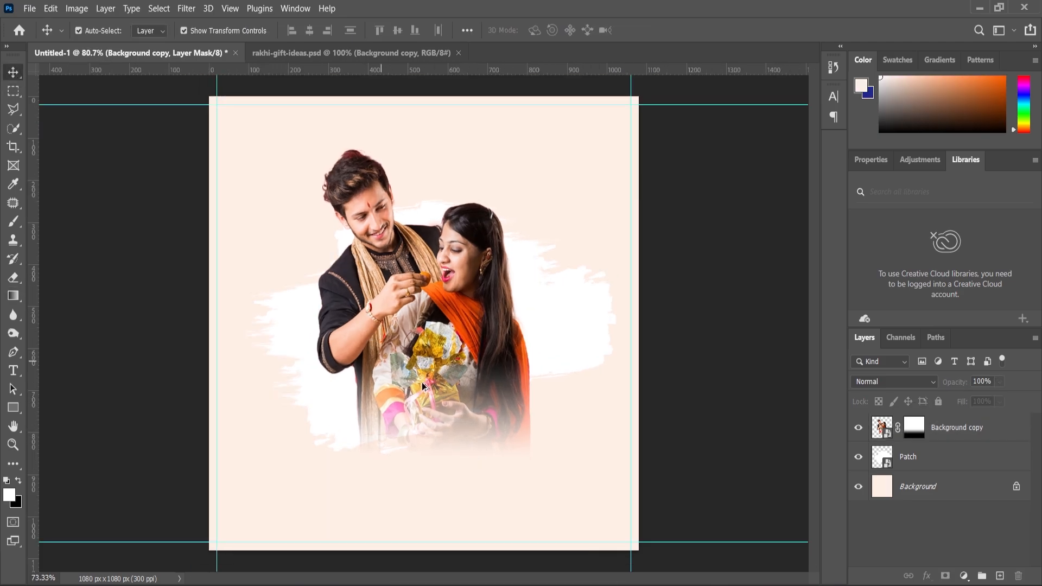
{"action": "scroll", "coordinate": [434, 389], "scroll_direction": "up", "scroll_amount": 1}
{"action": "left_click", "coordinate": [447, 373]}
{"action": "left_click_drag", "start_coordinate": [447, 373], "coordinate": [448, 369]}
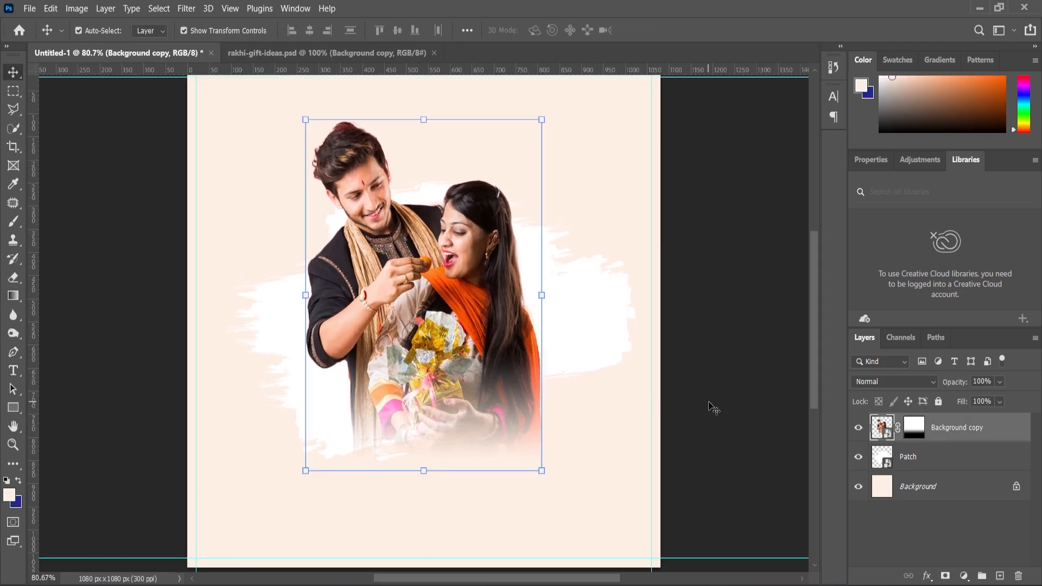
{"action": "left_click", "coordinate": [711, 405]}
{"action": "scroll", "coordinate": [511, 366], "scroll_direction": "down", "scroll_amount": 2}
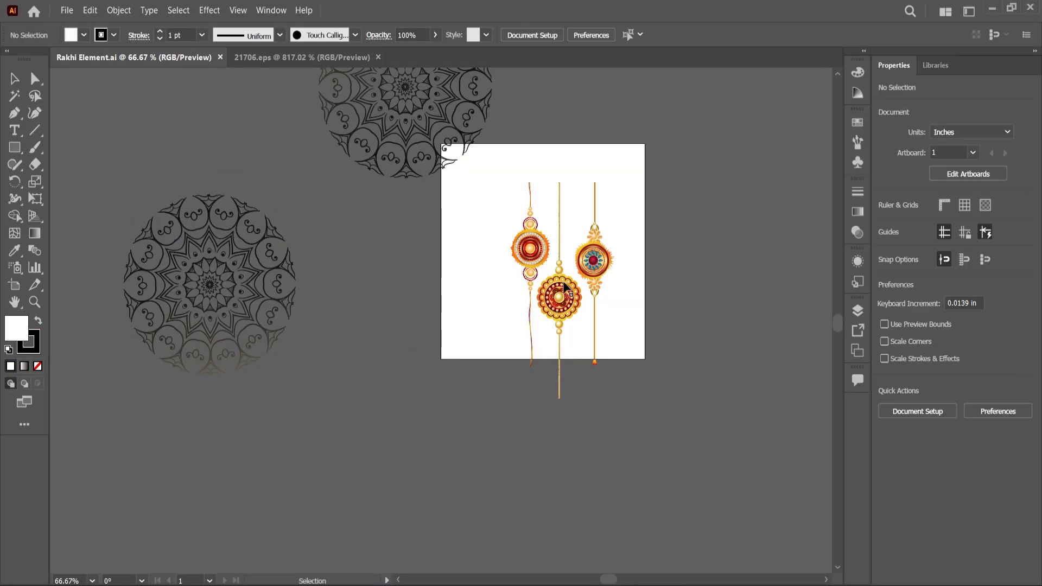
- Copy the middle hanging rakhi from Rakhi Element.ai in Illustrator and paste it into the Photoshop design as a Smart Object
{"action": "double_click", "coordinate": [564, 288]}
{"action": "left_click", "coordinate": [565, 308]}
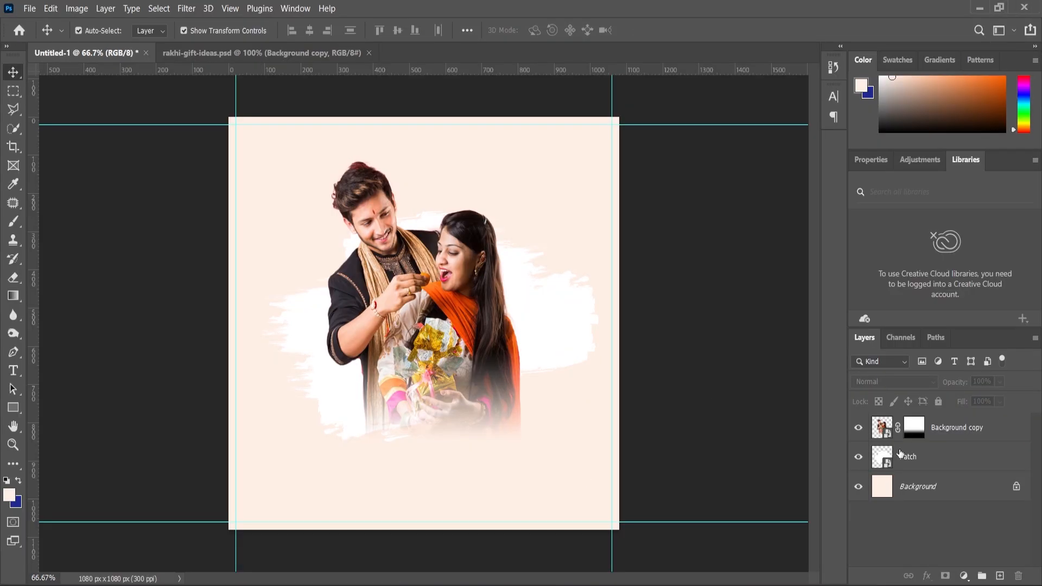
{"action": "key", "text": "ctrl+v"}
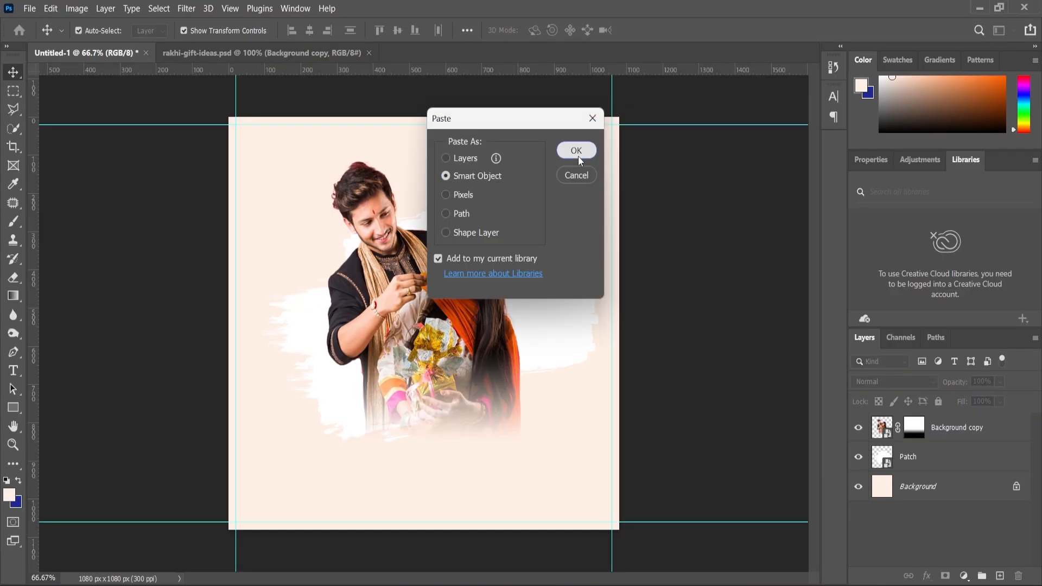
{"action": "left_click", "coordinate": [577, 151]}
- Scale the rakhi to 38.22% and hang it from the canvas's top edge near the left guide, at about X 93 px, Y 289 px
{"action": "left_click_drag", "start_coordinate": [441, 388], "coordinate": [288, 253]}
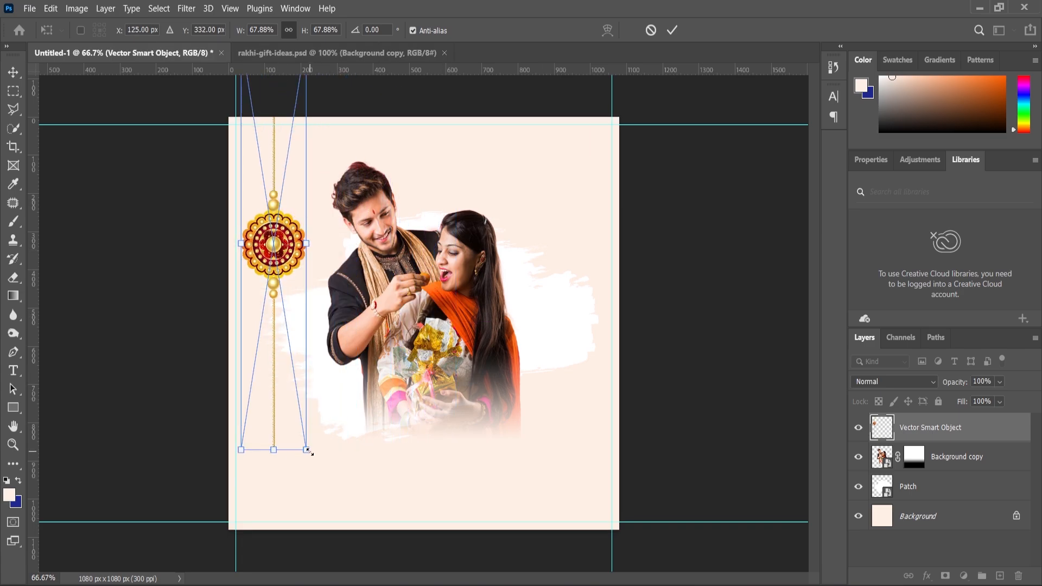
{"action": "left_click_drag", "start_coordinate": [307, 450], "coordinate": [292, 360]}
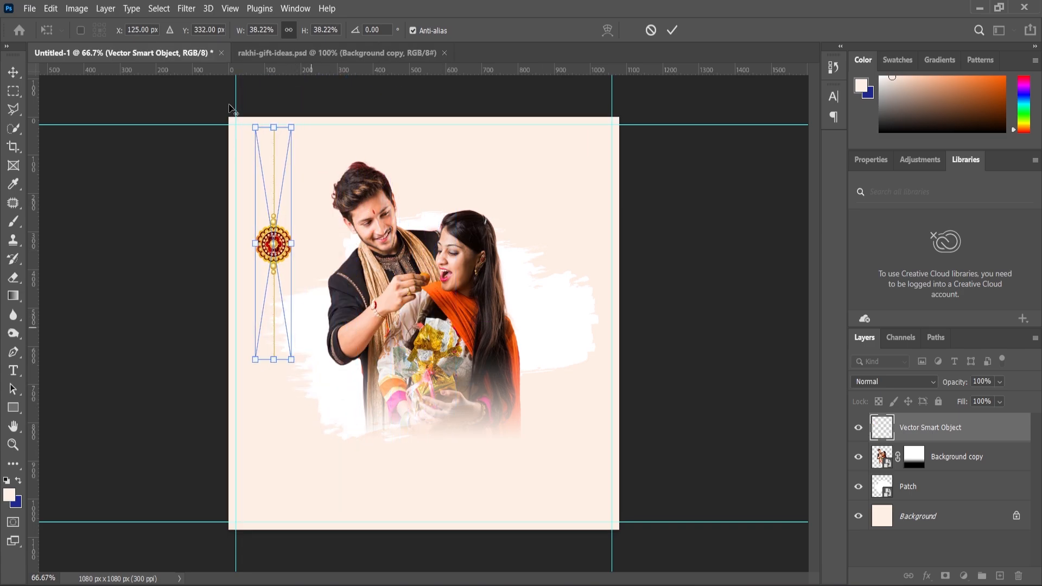
{"action": "key", "text": "ctrl+plus"}
{"action": "left_click_drag", "start_coordinate": [240, 144], "coordinate": [226, 130]}
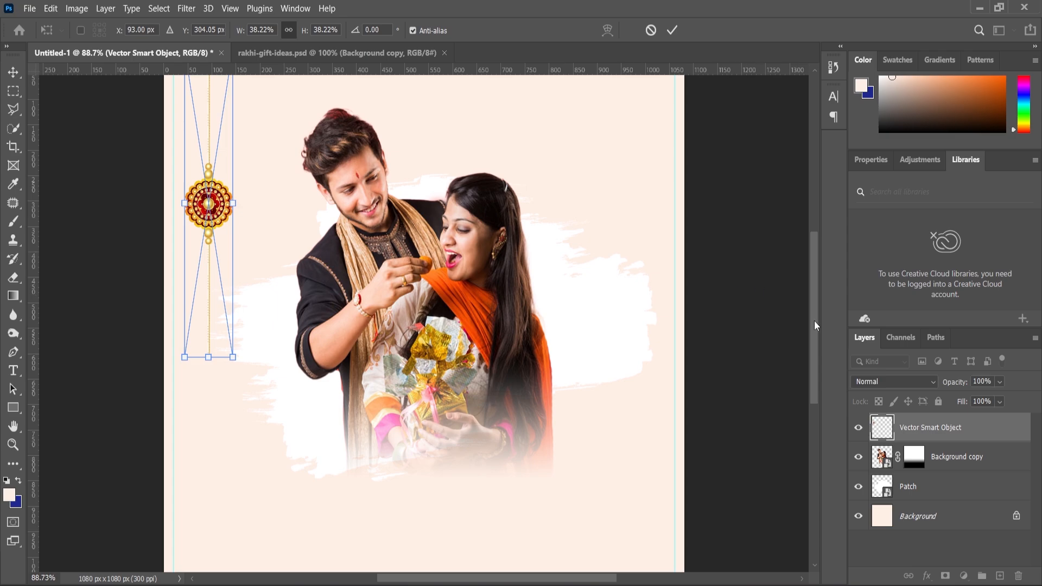
{"action": "scroll", "coordinate": [337, 344], "scroll_direction": "up", "scroll_amount": 5}
{"action": "left_click_drag", "start_coordinate": [205, 367], "coordinate": [205, 359]}
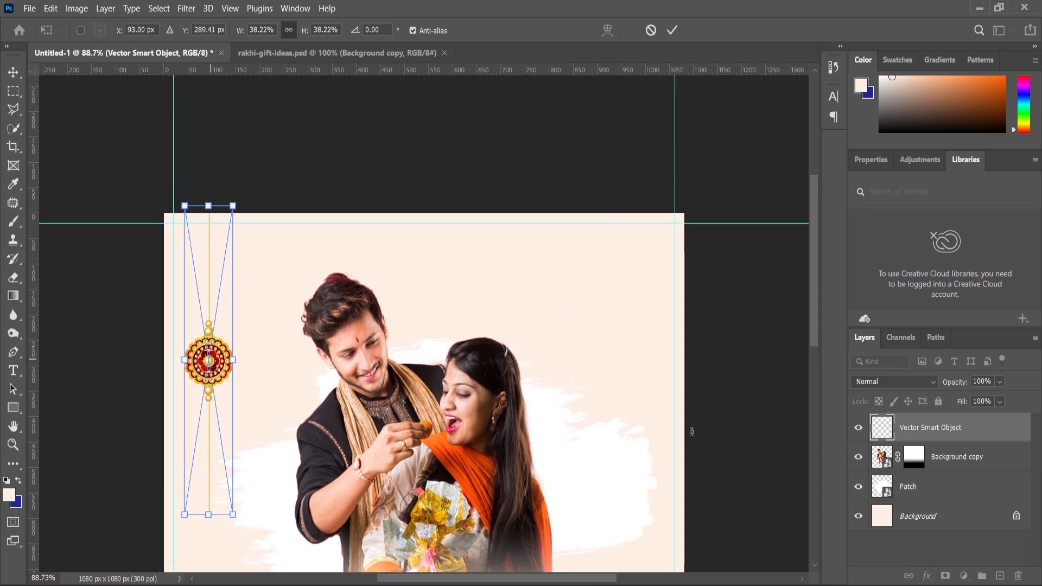
{"action": "key", "text": "Return"}
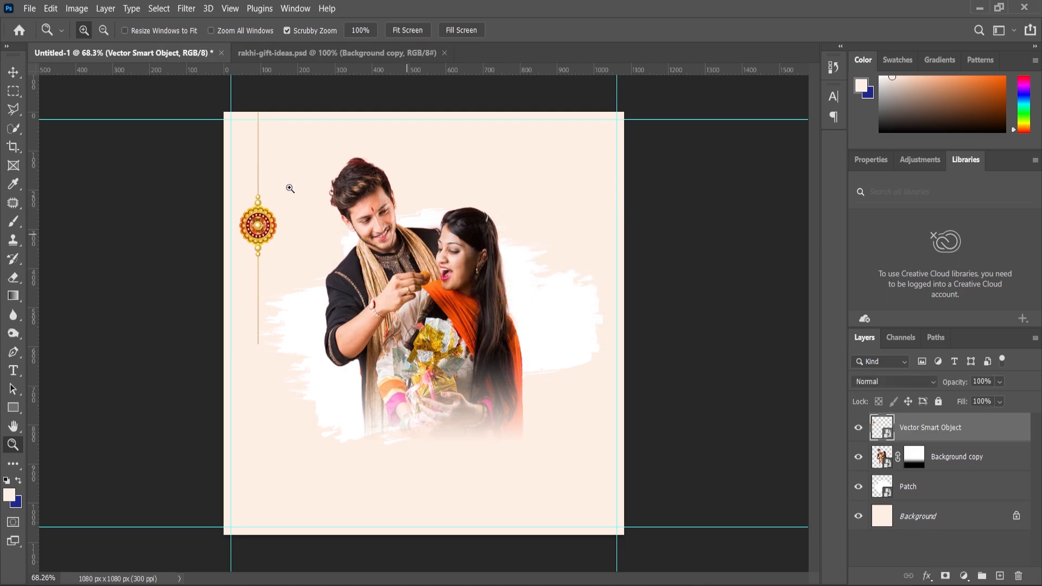
- Duplicate the rakhi layer and hang the copy to the right of the original, slightly higher
{"action": "left_click", "coordinate": [13, 71]}
{"action": "left_click_drag", "start_coordinate": [943, 441], "coordinate": [1002, 574]}
{"action": "scroll", "coordinate": [303, 267], "scroll_direction": "up", "scroll_amount": 3}
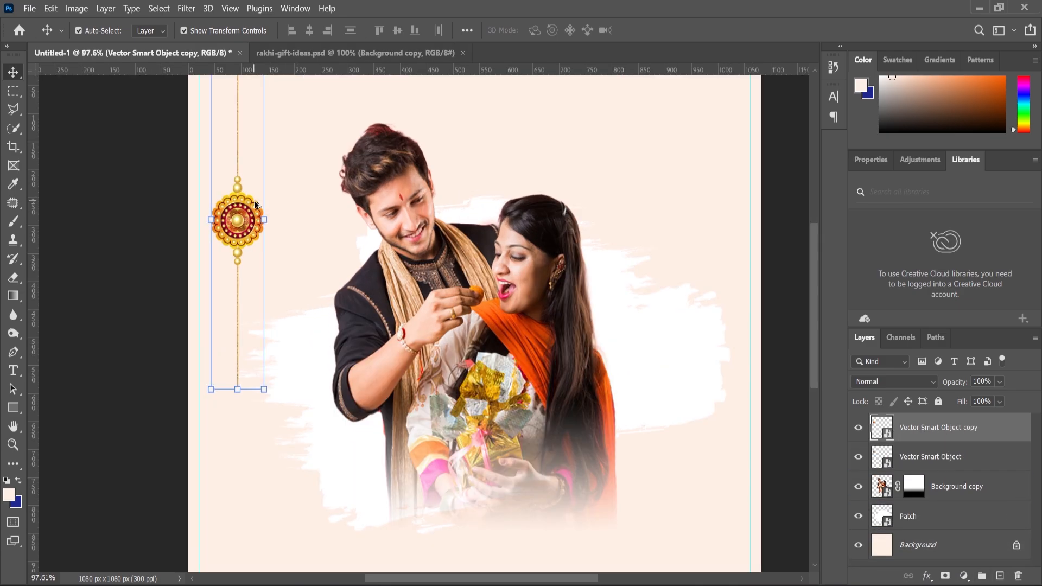
{"action": "left_click_drag", "start_coordinate": [245, 210], "coordinate": [293, 155]}
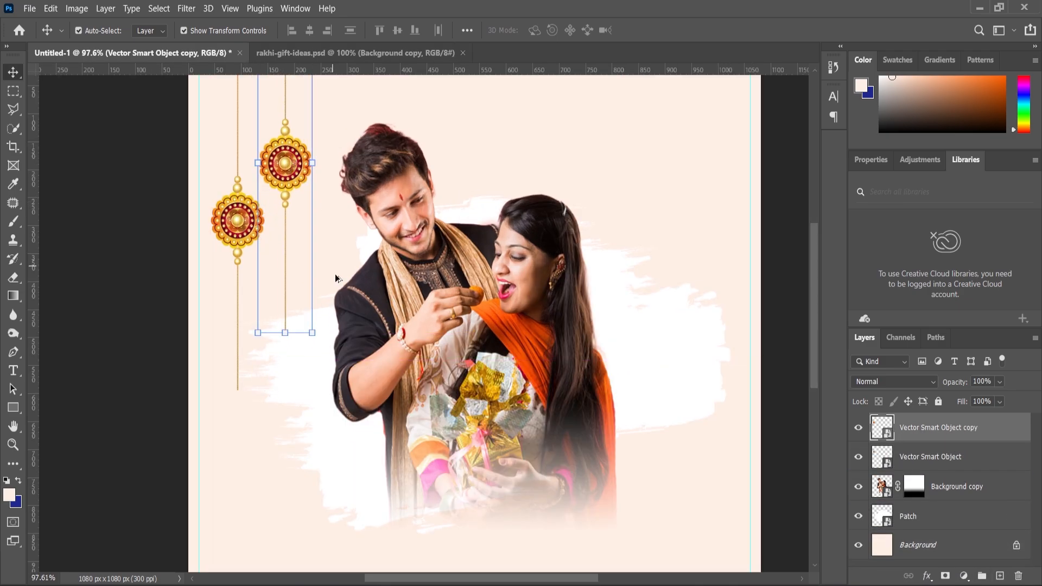
{"action": "scroll", "coordinate": [334, 274], "scroll_direction": "down", "scroll_amount": 2}
{"action": "left_click_drag", "start_coordinate": [303, 310], "coordinate": [301, 303]}
{"action": "left_click", "coordinate": [13, 443]}
{"action": "scroll", "coordinate": [424, 324], "scroll_direction": "down", "scroll_amount": 3}
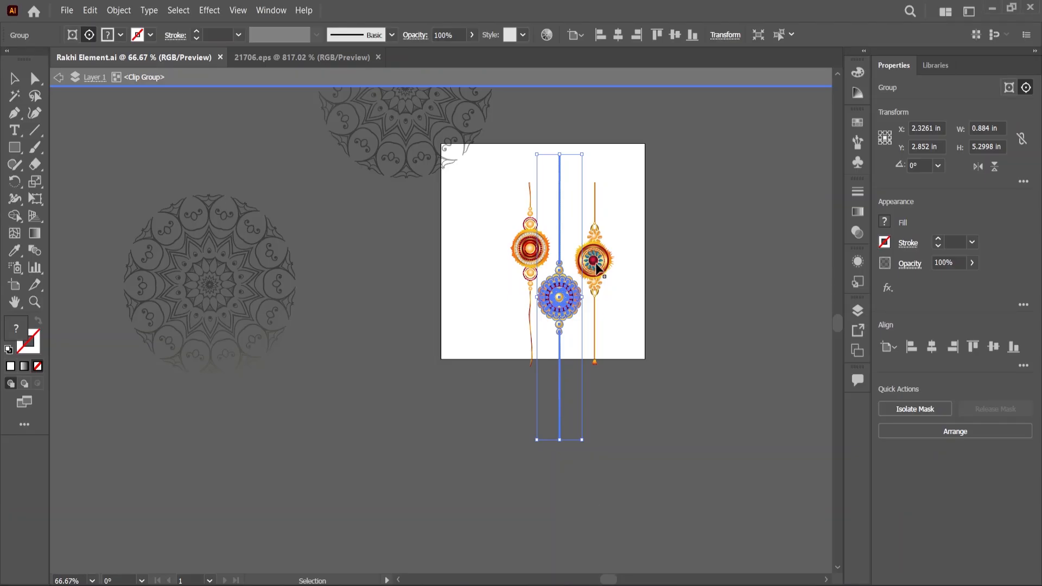
- Copy the black circular mandala beside the artboard in Illustrator and paste it into the Photoshop design as a Smart Object
{"action": "left_click", "coordinate": [356, 203]}
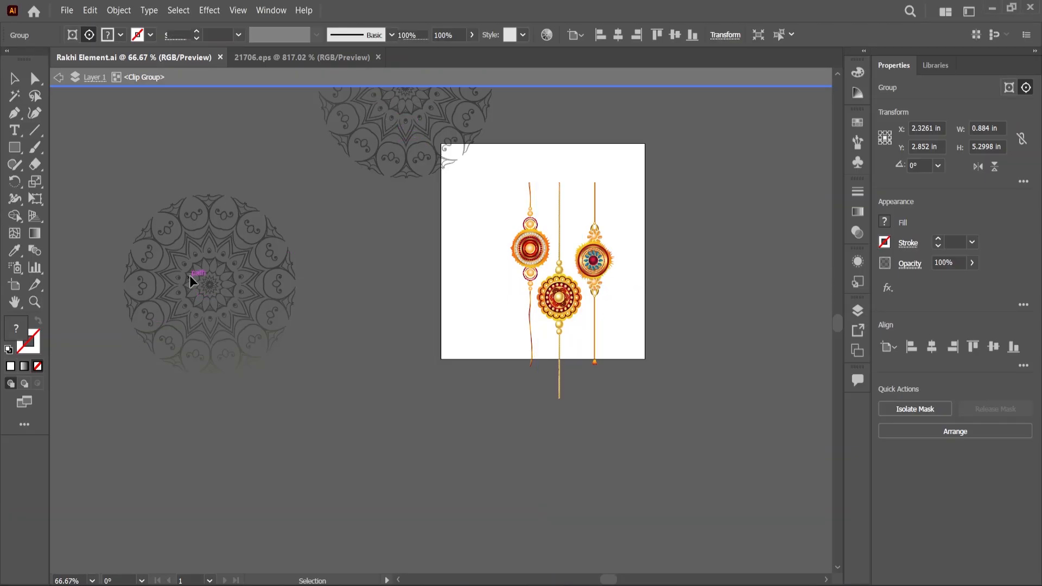
{"action": "double_click", "coordinate": [225, 274]}
{"action": "left_click", "coordinate": [232, 261]}
{"action": "key", "text": "ctrl+c"}
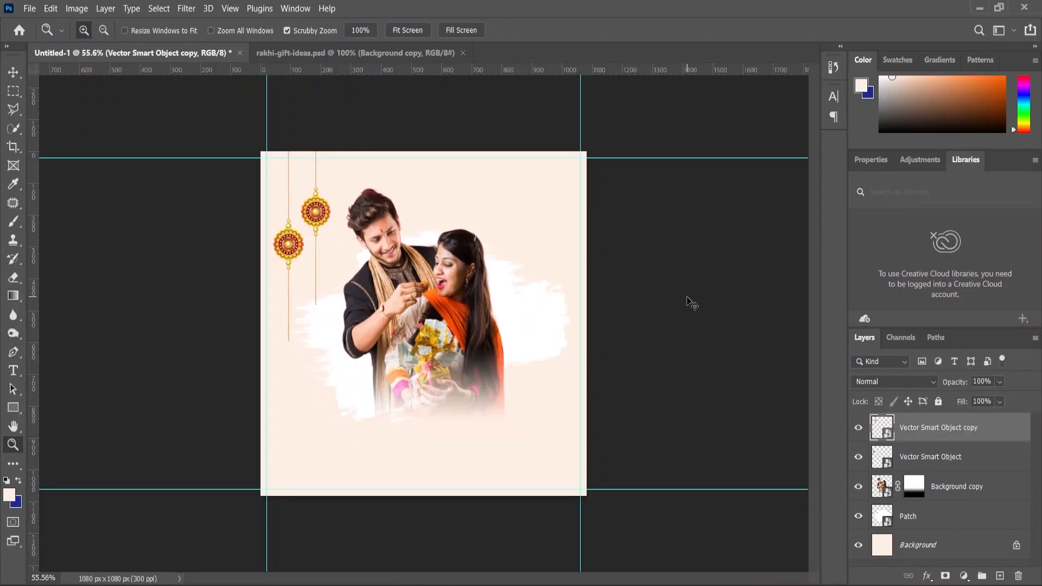
{"action": "key", "text": "ctrl+v"}
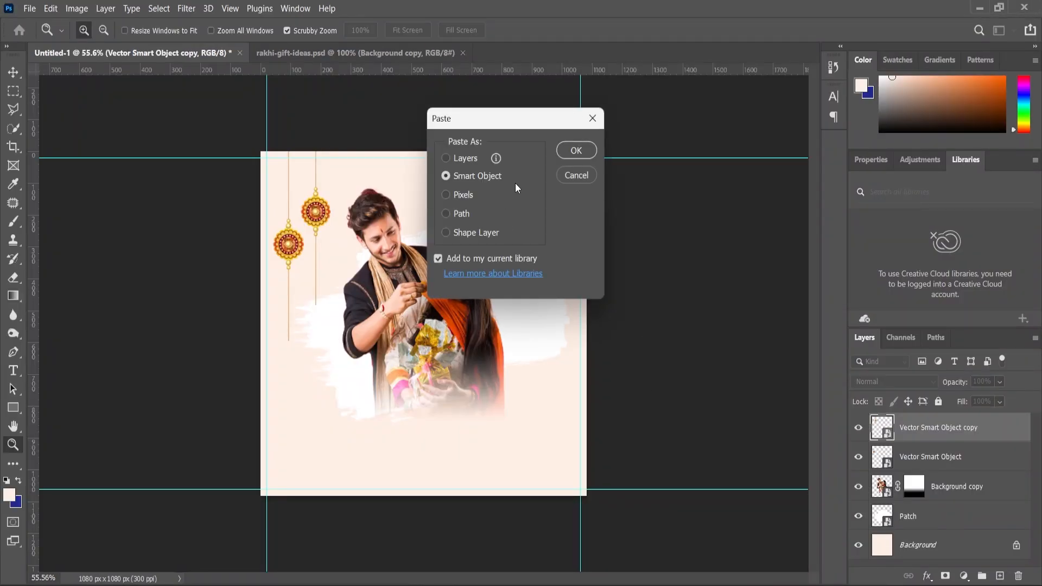
{"action": "left_click", "coordinate": [574, 156]}
- Scale the pasted mandala to 33.21%, overlapping the canvas's right edge at about X 998 px, Y 380 px, and lower its opacity to 28%
{"action": "left_click_drag", "start_coordinate": [412, 293], "coordinate": [524, 281]}
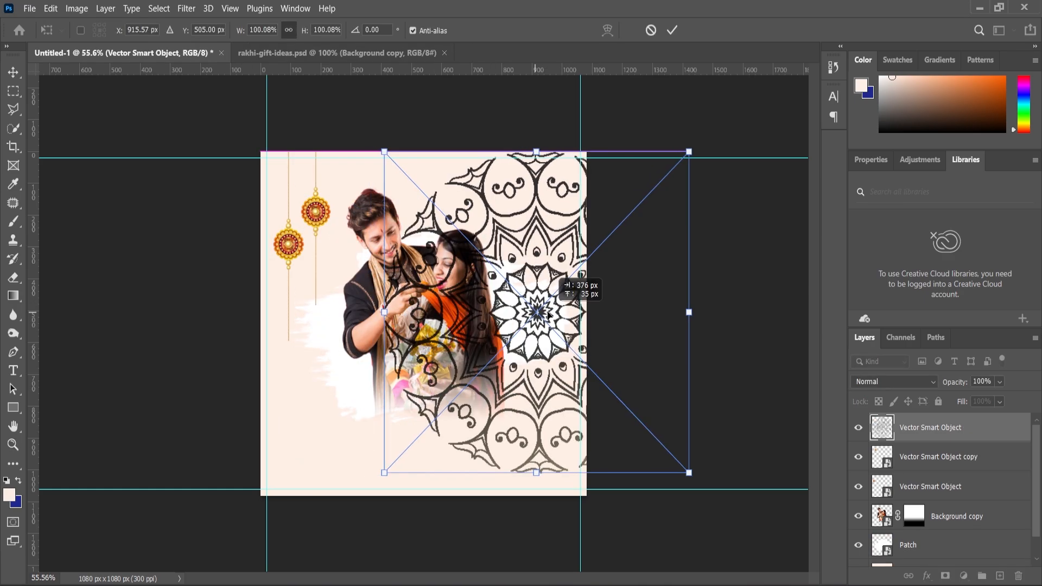
{"action": "left_click_drag", "start_coordinate": [696, 157], "coordinate": [595, 266]}
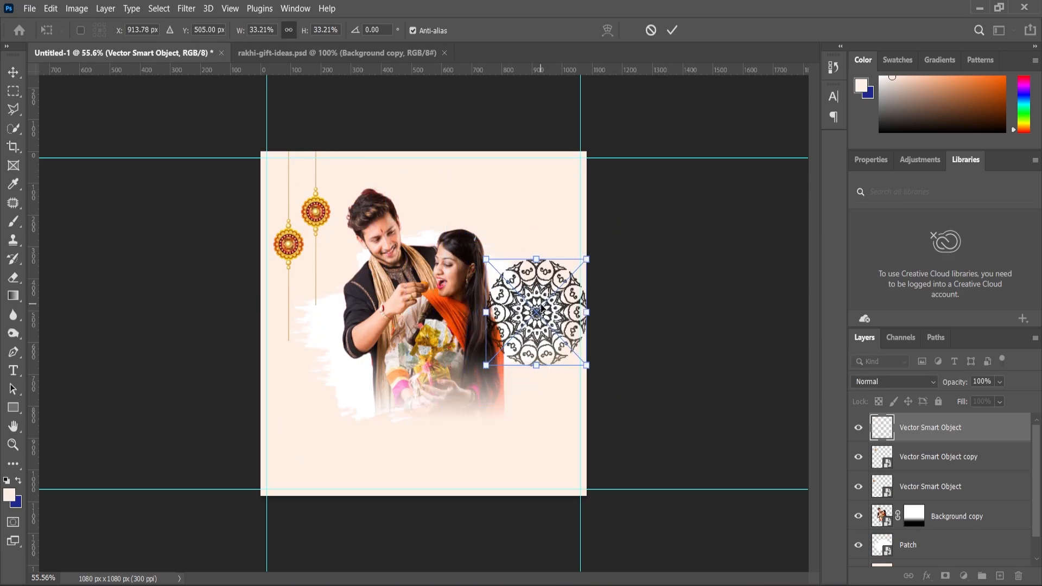
{"action": "left_click_drag", "start_coordinate": [543, 313], "coordinate": [570, 272]}
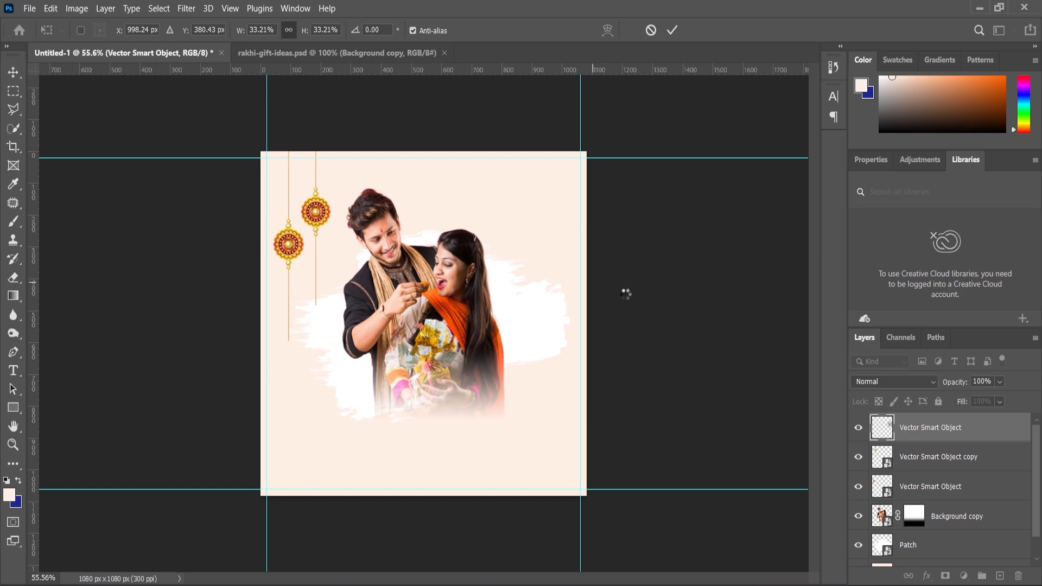
{"action": "key", "text": "z"}
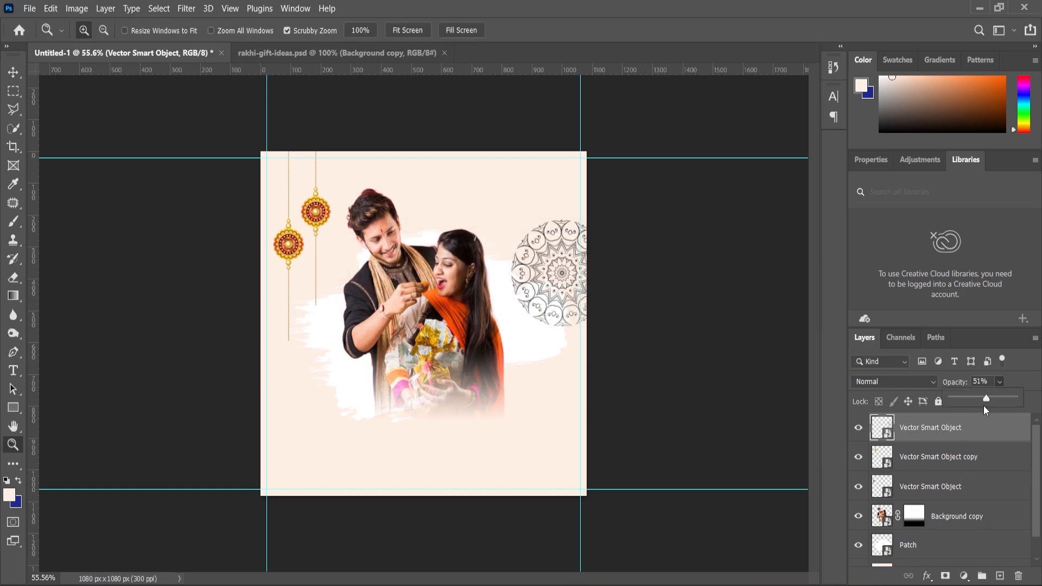
{"action": "left_click_drag", "start_coordinate": [983, 406], "coordinate": [978, 408]}
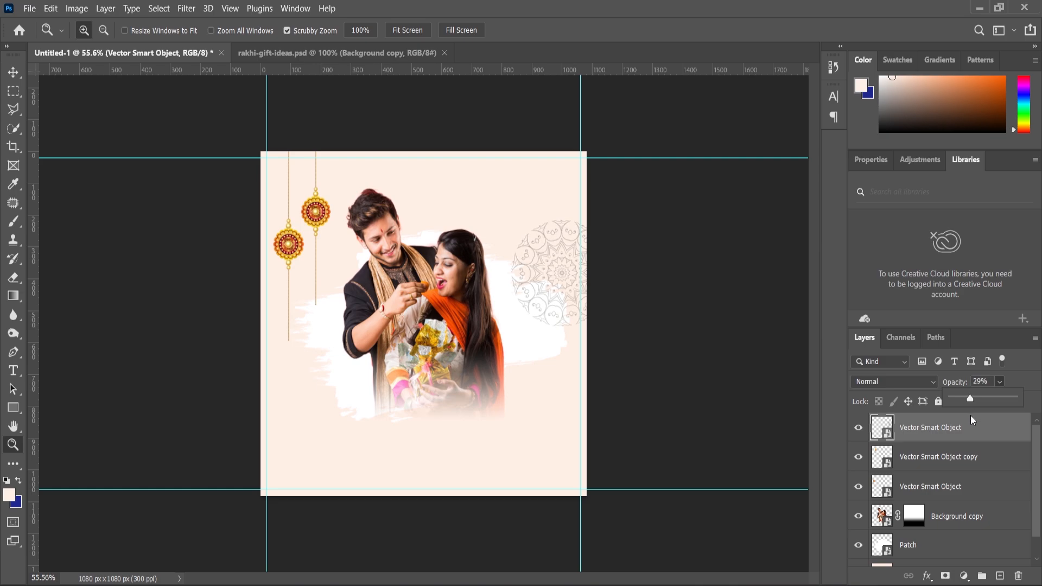
- Move the mandala to the canvas's lower-right corner, at about X 1060 px, Y 1017 px, and scale it to 36.52%
{"action": "left_click", "coordinate": [11, 71]}
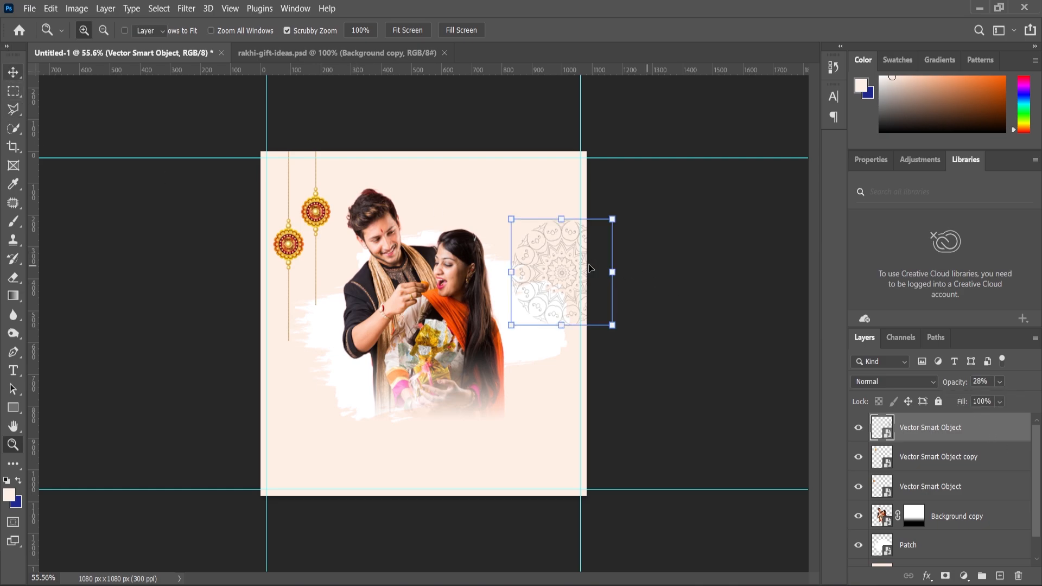
{"action": "left_click_drag", "start_coordinate": [567, 283], "coordinate": [578, 294]}
{"action": "left_click", "coordinate": [677, 293]}
{"action": "left_click", "coordinate": [581, 245]}
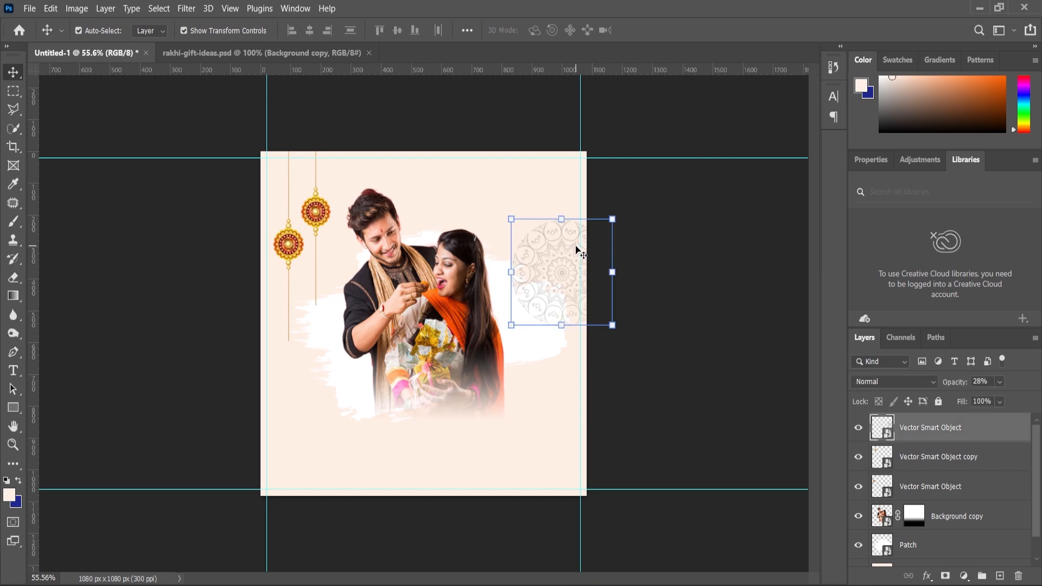
{"action": "scroll", "coordinate": [591, 249], "scroll_direction": "up", "scroll_amount": 3}
{"action": "left_click_drag", "start_coordinate": [628, 225], "coordinate": [657, 524]}
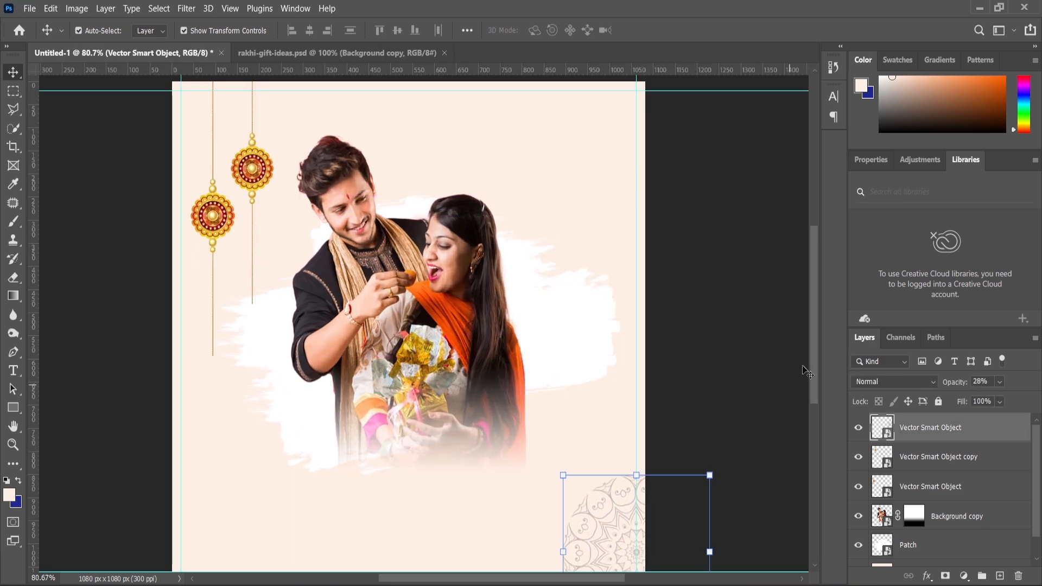
{"action": "scroll", "coordinate": [807, 434], "scroll_direction": "down", "scroll_amount": 3}
{"action": "left_click_drag", "start_coordinate": [709, 457], "coordinate": [717, 466]}
{"action": "key", "text": "ctrl+0"}
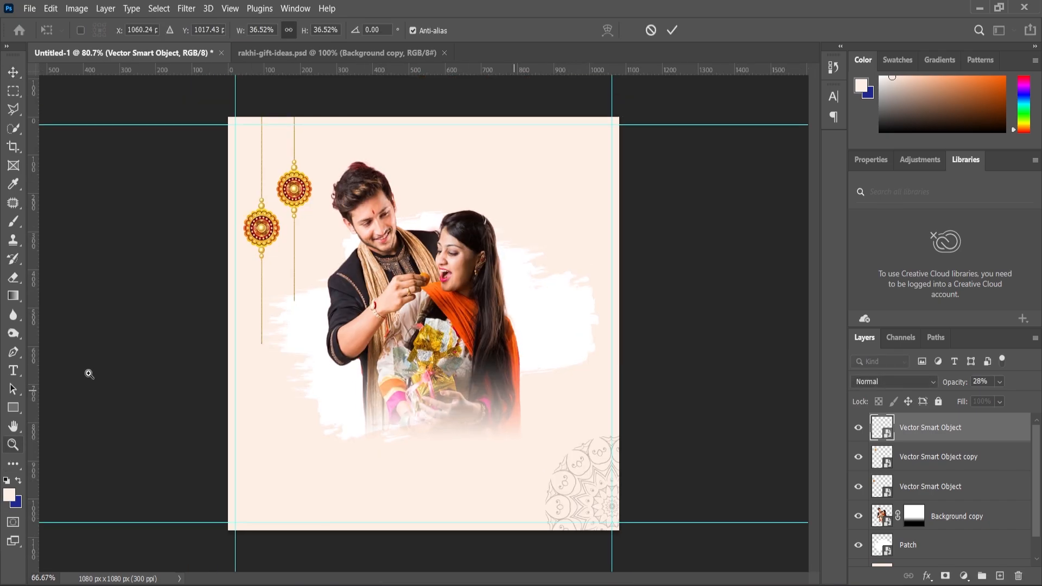
{"action": "key", "text": "Return"}
- Duplicate the mandala layer and place the copy partly over the canvas's left edge, below the hanging rakhis
{"action": "left_click_drag", "start_coordinate": [920, 429], "coordinate": [999, 576]}
{"action": "left_click_drag", "start_coordinate": [597, 500], "coordinate": [201, 392]}
{"action": "left_click", "coordinate": [661, 493]}
{"action": "left_click", "coordinate": [13, 445]}
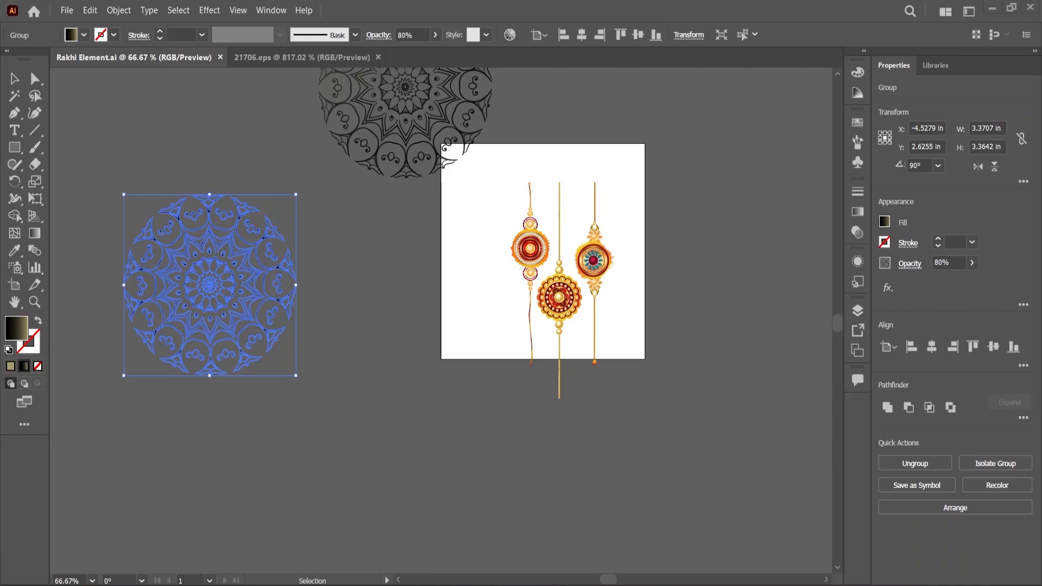
- Copy the Happy Raksha Bandhan lettering from 21706.eps in Illustrator and paste it into the Photoshop design as a Smart Object
{"action": "left_click", "coordinate": [307, 59]}
{"action": "left_click", "coordinate": [518, 291]}
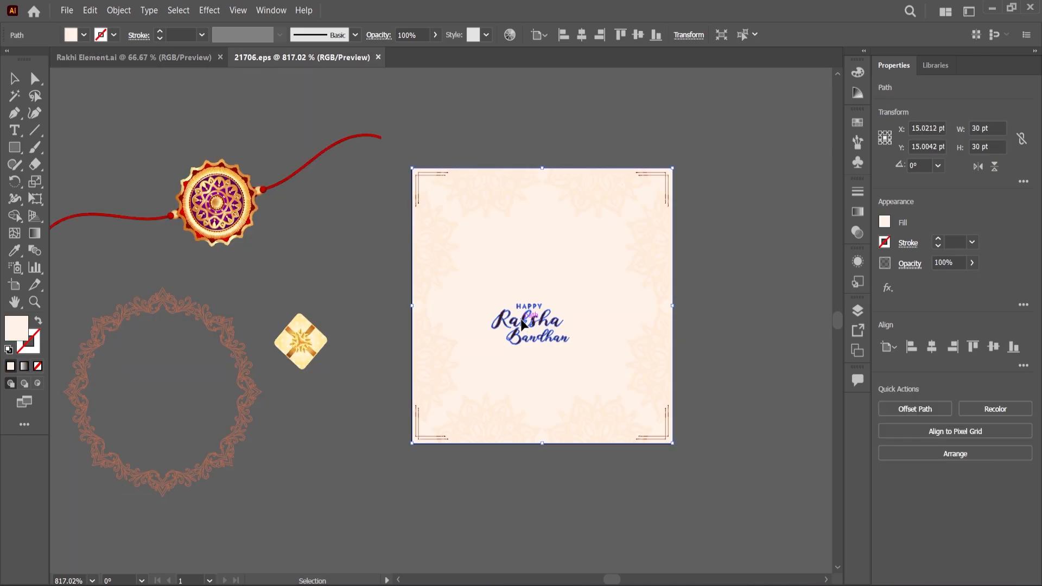
{"action": "left_click", "coordinate": [537, 328]}
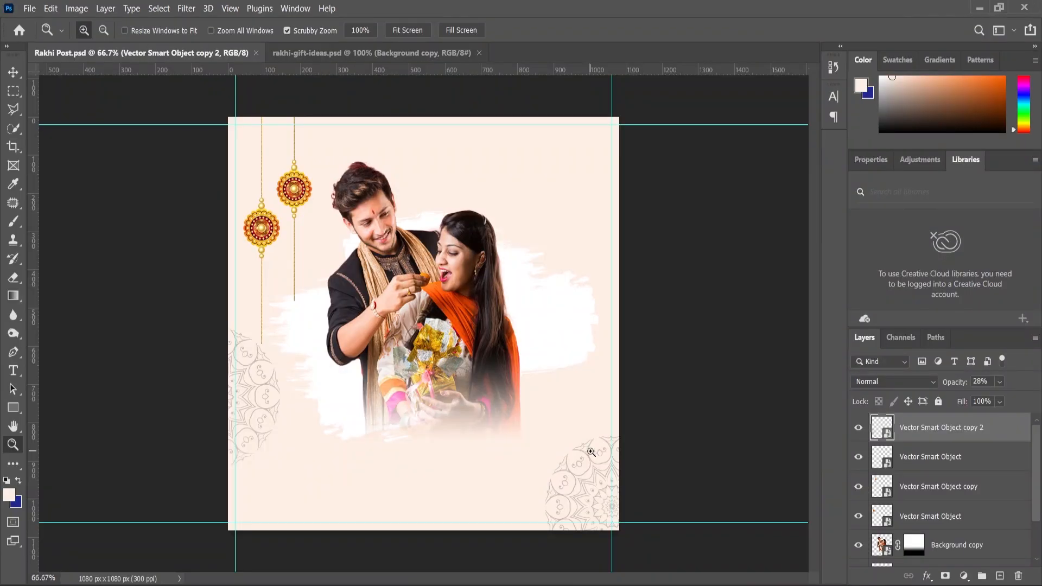
{"action": "key", "text": "ctrl+v"}
{"action": "left_click", "coordinate": [575, 150]}
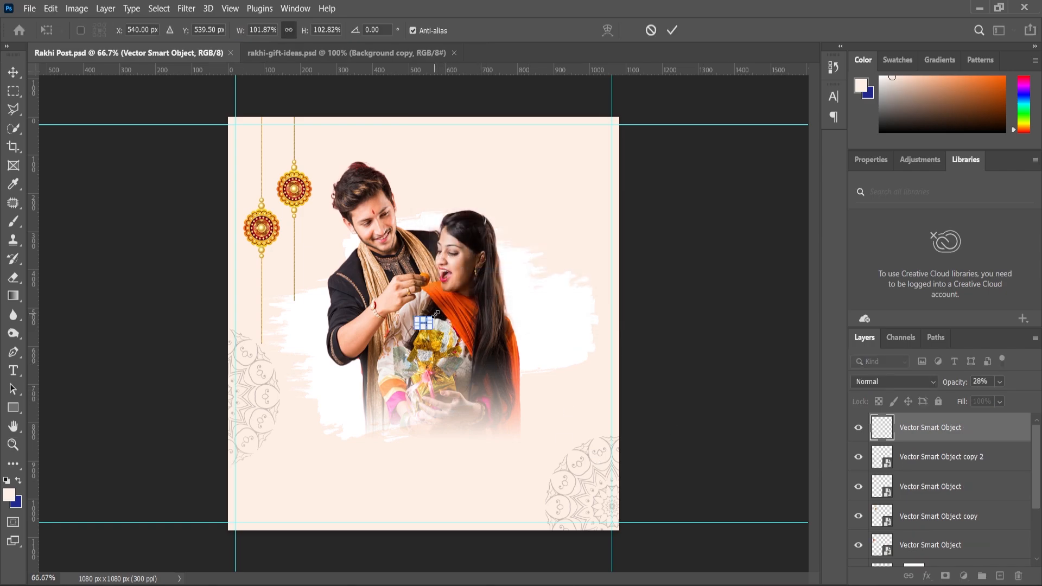
- Enlarge the Happy Raksha Bandhan lettering and place it at the faded lower edge of the couple photo
{"action": "left_click_drag", "start_coordinate": [435, 314], "coordinate": [486, 284]}
{"action": "left_click_drag", "start_coordinate": [411, 321], "coordinate": [405, 446]}
{"action": "scroll", "coordinate": [486, 421], "scroll_direction": "up", "scroll_amount": 3}
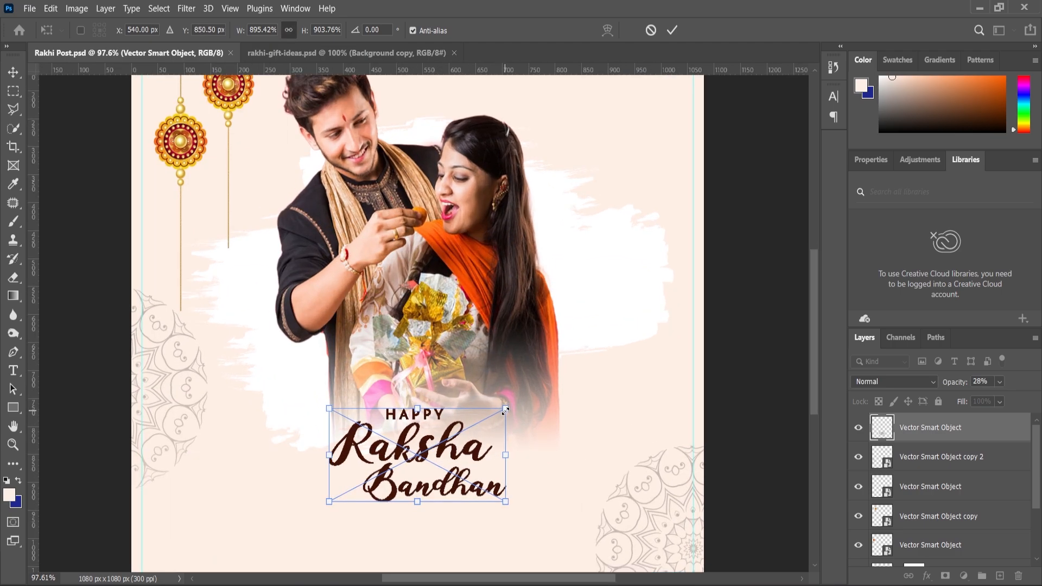
{"action": "left_click_drag", "start_coordinate": [505, 410], "coordinate": [524, 397]}
{"action": "left_click_drag", "start_coordinate": [446, 455], "coordinate": [455, 470]}
{"action": "key", "text": "Return"}
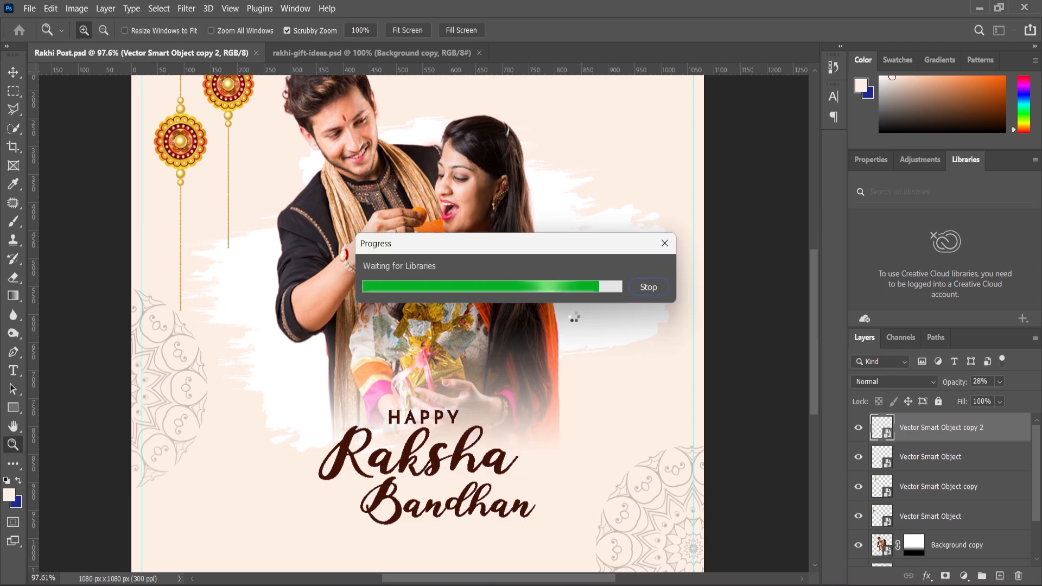
{"action": "left_click_drag", "start_coordinate": [600, 326], "coordinate": [518, 437]}
{"action": "scroll", "coordinate": [604, 341], "scroll_direction": "down", "scroll_amount": 1}
- Open the Content text file in the Rakhi folder, copy the line "Celebrating the Sacred Bond of" and return to Photoshop
{"action": "left_click", "coordinate": [572, 583]}
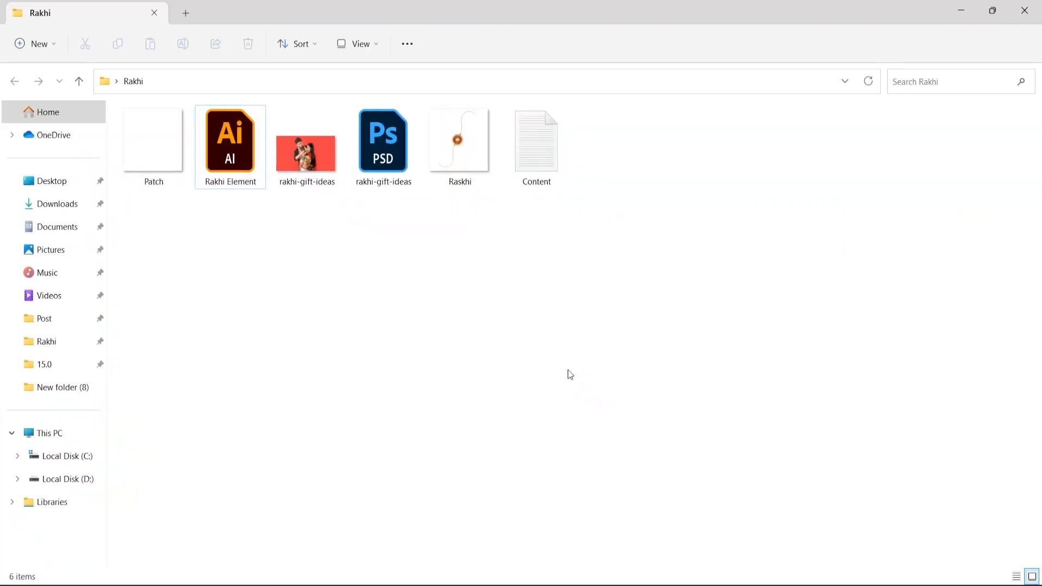
{"action": "double_click", "coordinate": [545, 161]}
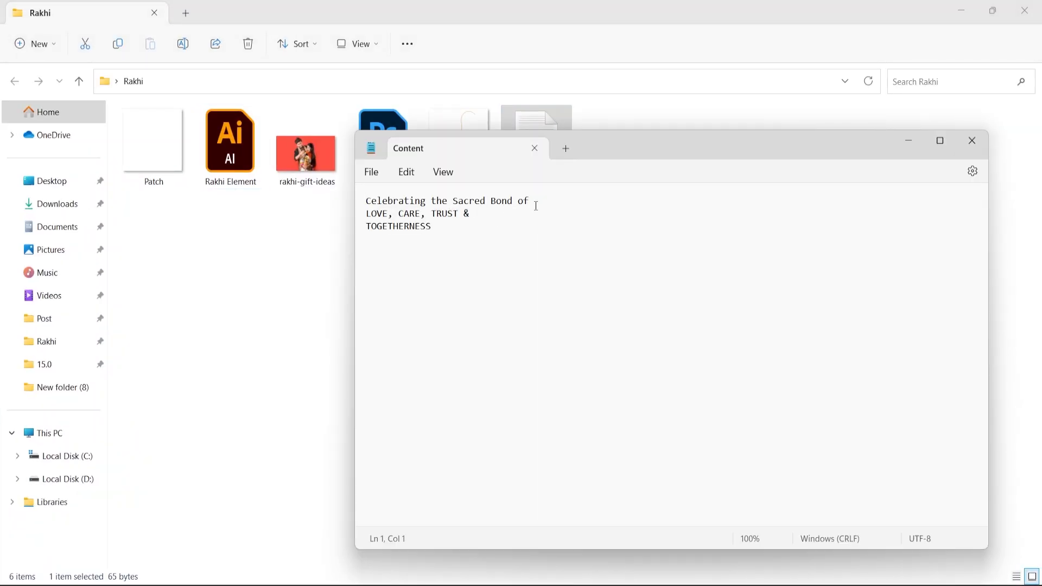
{"action": "left_click_drag", "start_coordinate": [535, 202], "coordinate": [422, 182]}
{"action": "left_click", "coordinate": [627, 583]}
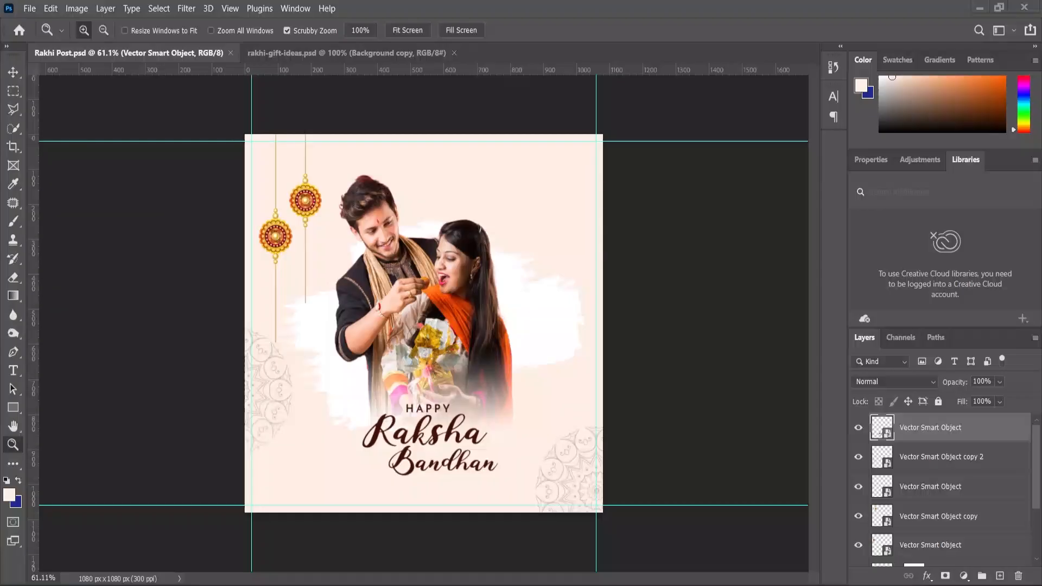
- Shrink the lettering to 962.27% width and 971.24% height and position it at about X 558 px, Y 850 px
{"action": "scroll", "coordinate": [434, 521], "scroll_direction": "up", "scroll_amount": 4}
{"action": "scroll", "coordinate": [435, 521], "scroll_direction": "down", "scroll_amount": 2}
{"action": "key", "text": "v"}
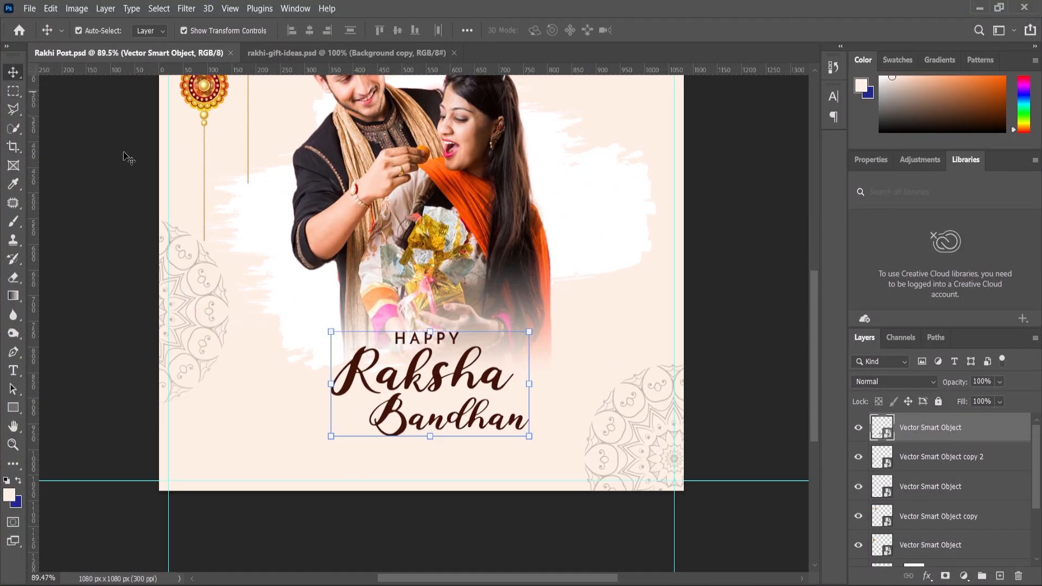
{"action": "left_click_drag", "start_coordinate": [530, 331], "coordinate": [508, 350]}
{"action": "left_click_drag", "start_coordinate": [456, 386], "coordinate": [468, 367]}
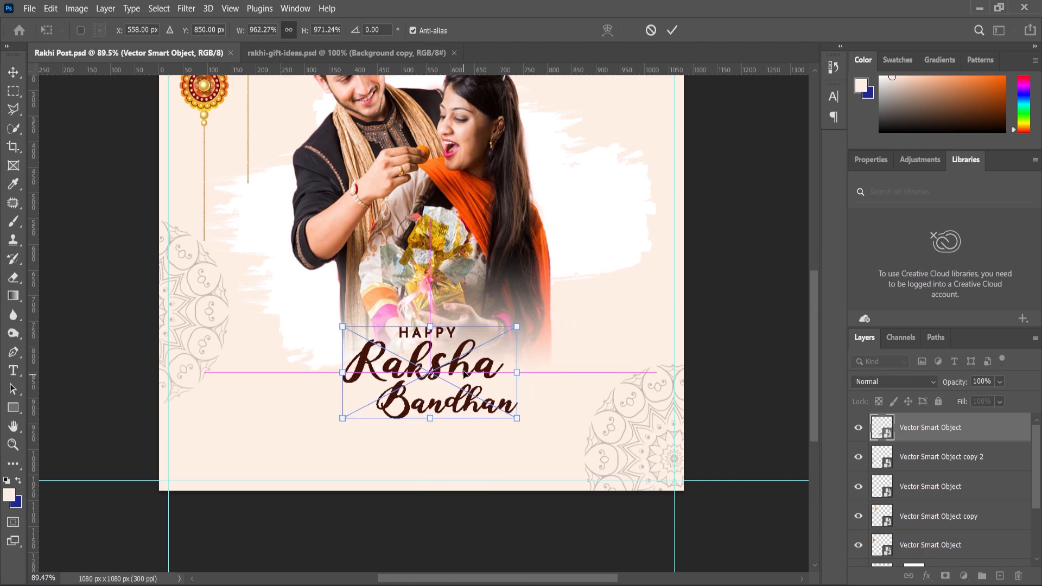
{"action": "scroll", "coordinate": [475, 321], "scroll_direction": "down", "scroll_amount": 2}
{"action": "scroll", "coordinate": [433, 542], "scroll_direction": "up", "scroll_amount": 6}
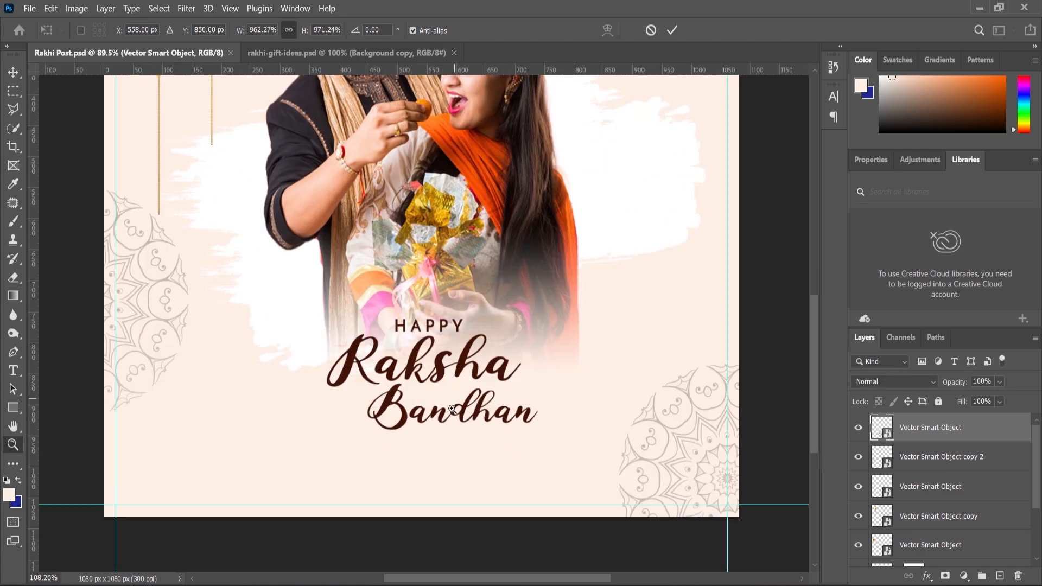
{"action": "key", "text": "Return"}
- Add the copied line "Celebrating the Sacred Bond of" as type below the lettering and colour it dark brown 421306, sampled from the lettering
{"action": "key", "text": "t"}
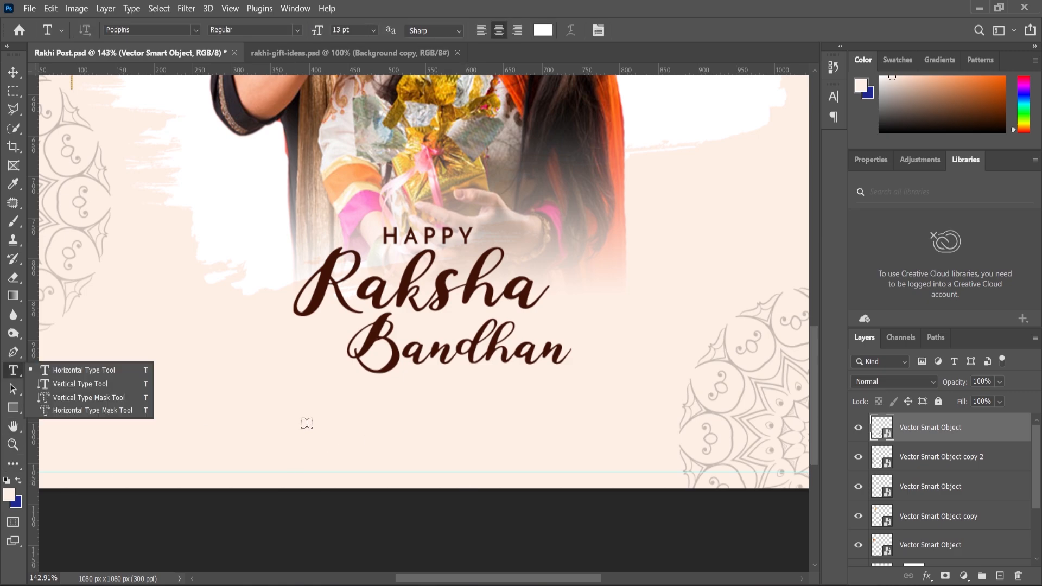
{"action": "left_click", "coordinate": [313, 425]}
{"action": "key", "text": "ctrl+v"}
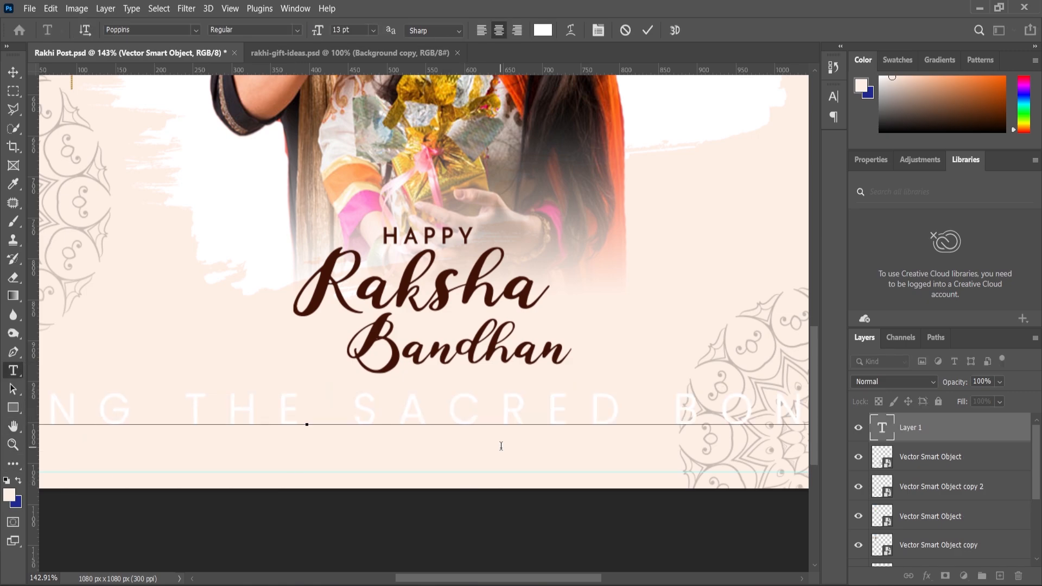
{"action": "key", "text": "ctrl+a"}
{"action": "left_click", "coordinate": [9, 497]}
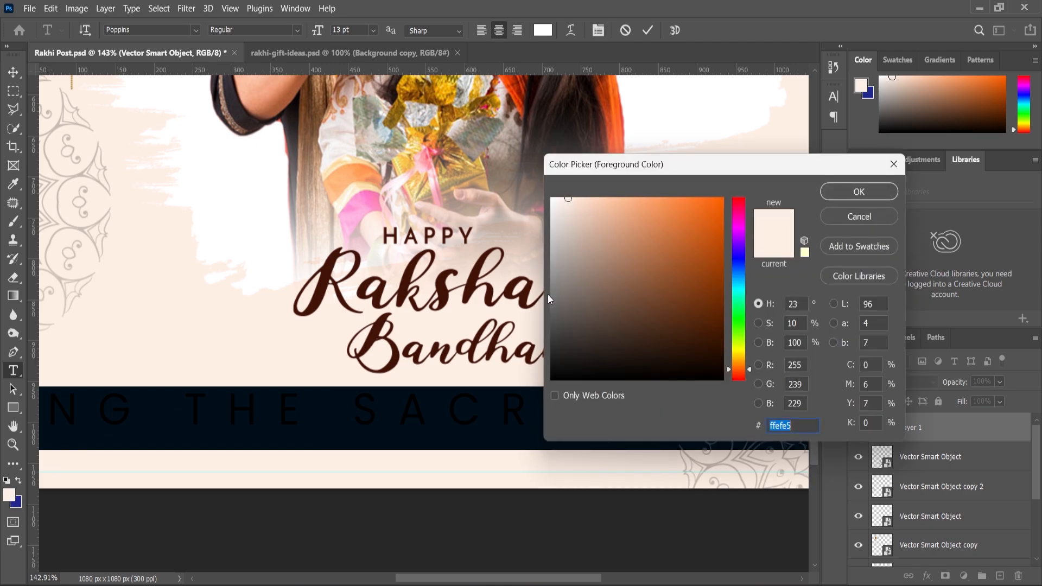
{"action": "left_click", "coordinate": [413, 266]}
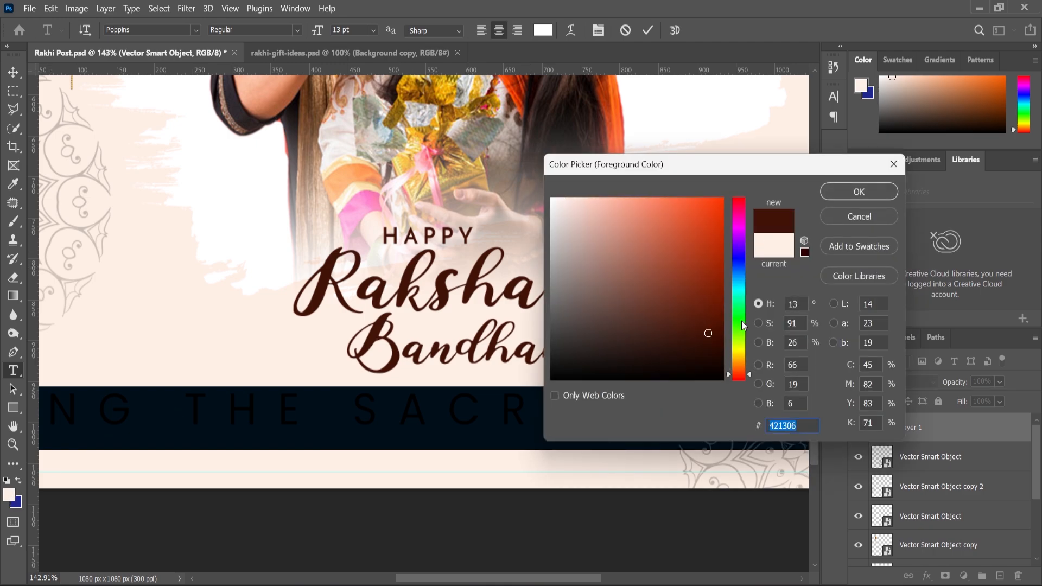
{"action": "left_click", "coordinate": [861, 192]}
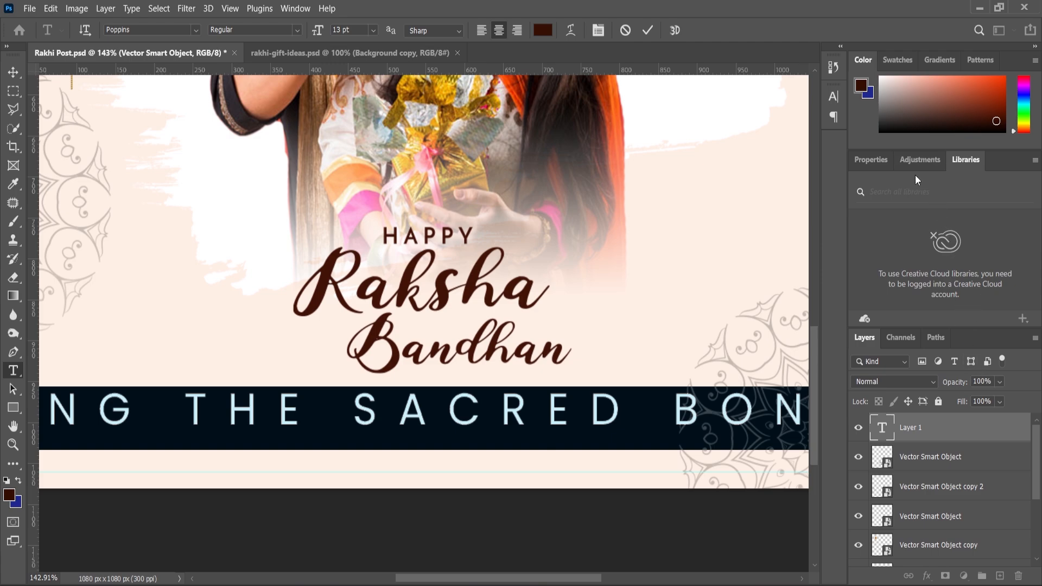
- Format the new text line as Poppins ExtraLight with All Caps off and tracking 0
{"action": "left_click", "coordinate": [872, 162]}
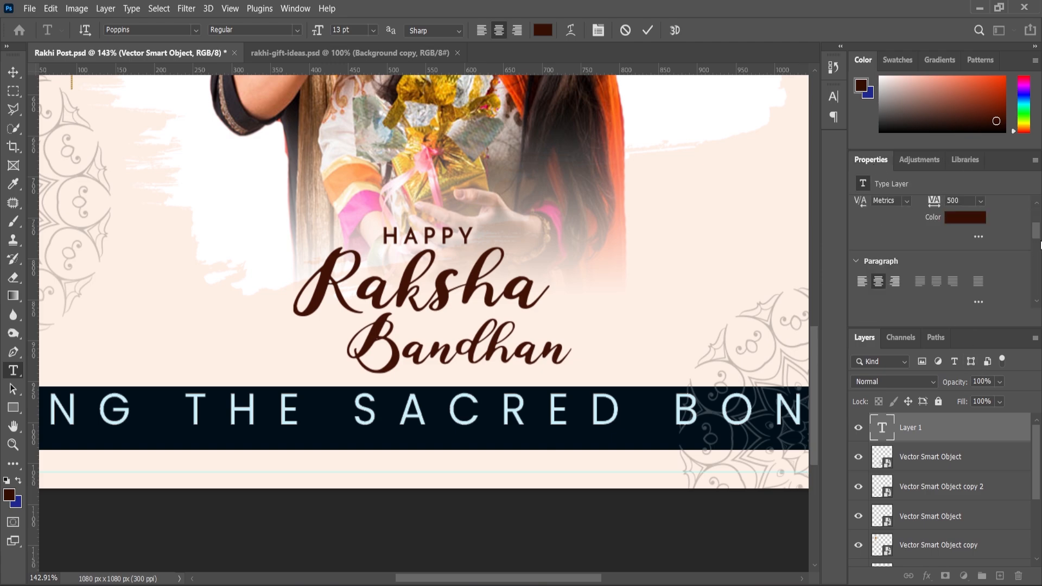
{"action": "scroll", "coordinate": [1038, 250], "scroll_direction": "down", "scroll_amount": 2}
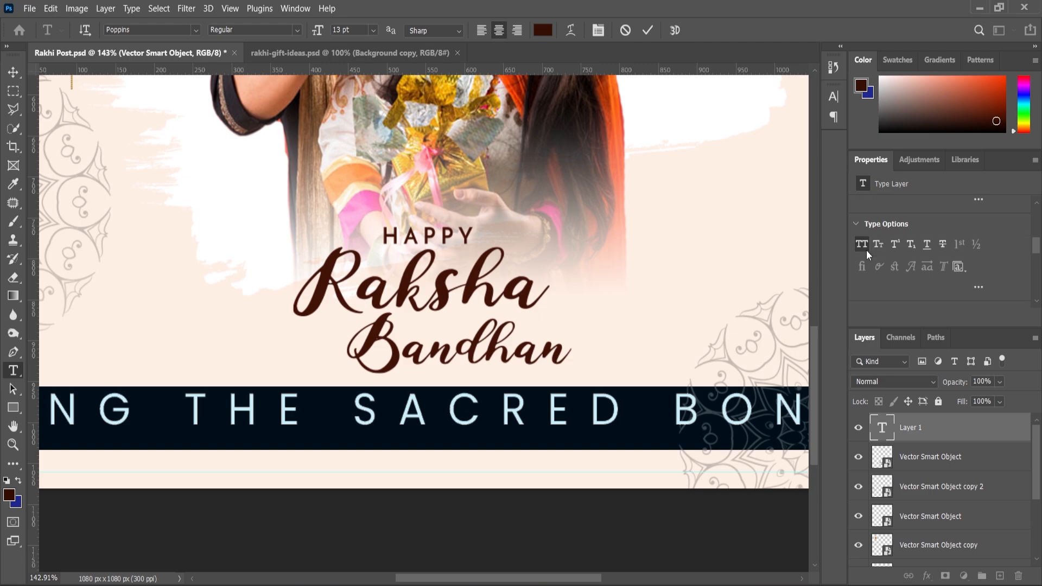
{"action": "key", "text": "ctrl+shift+k"}
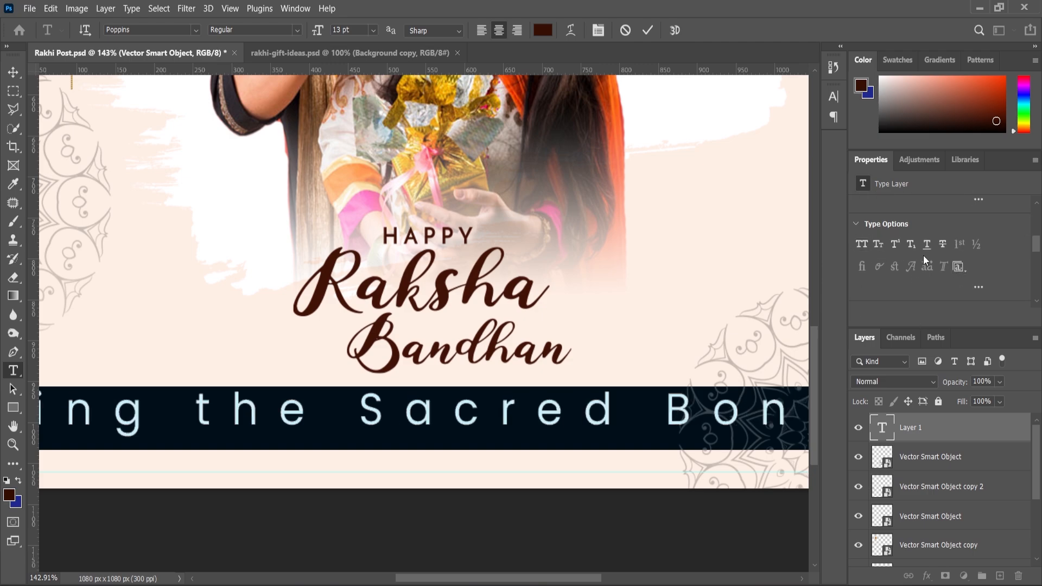
{"action": "scroll", "coordinate": [926, 258], "scroll_direction": "up", "scroll_amount": 5}
{"action": "left_click", "coordinate": [981, 301]}
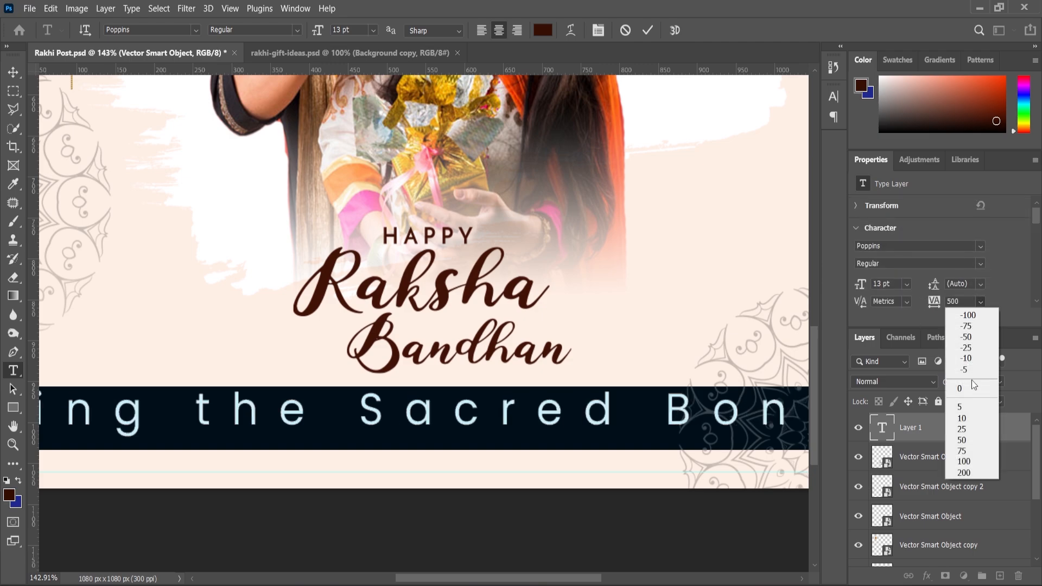
{"action": "left_click", "coordinate": [968, 387]}
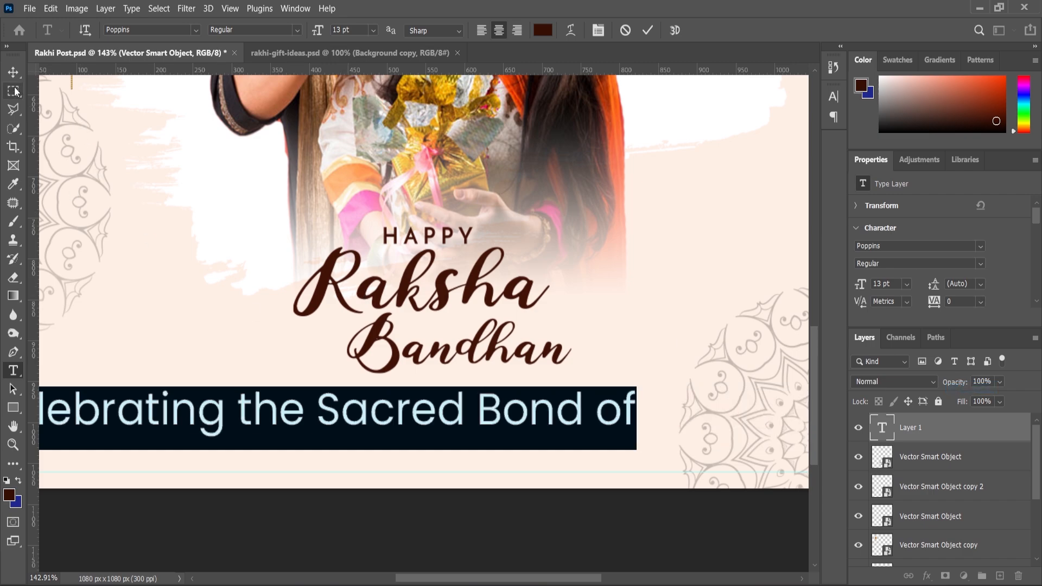
{"action": "left_click", "coordinate": [294, 31]}
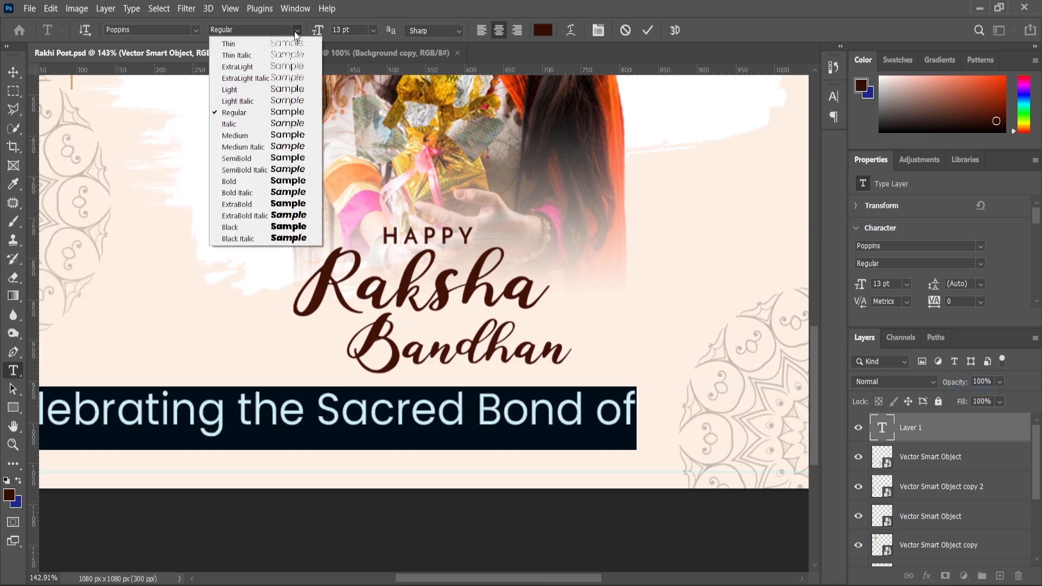
{"action": "left_click", "coordinate": [256, 67]}
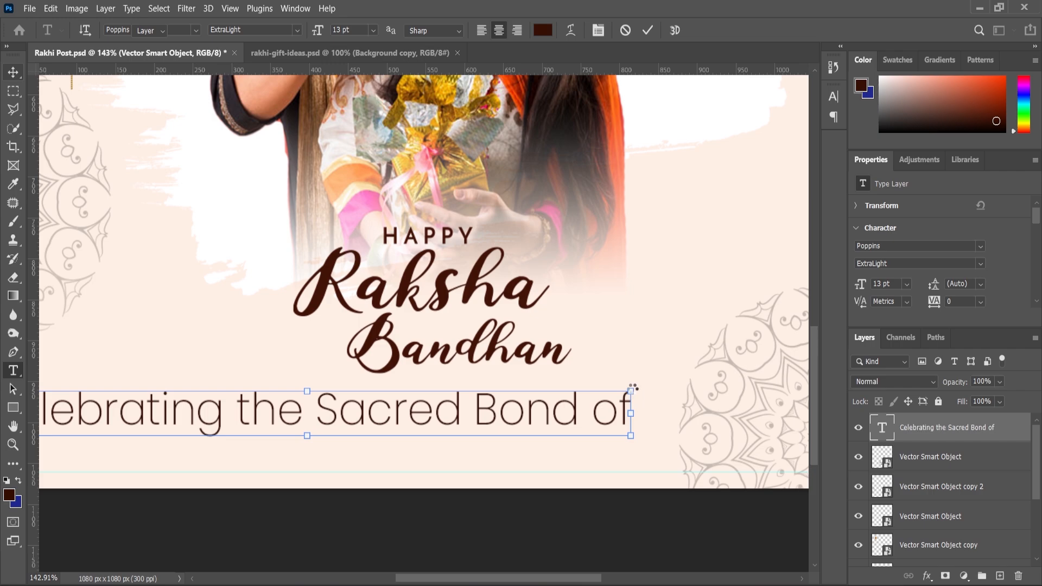
- Scale the "Celebrating the Sacred Bond of" line down to 6.19 pt and centre it horizontally on the canvas
{"action": "left_click_drag", "start_coordinate": [631, 391], "coordinate": [555, 419]}
{"action": "left_click", "coordinate": [13, 73]}
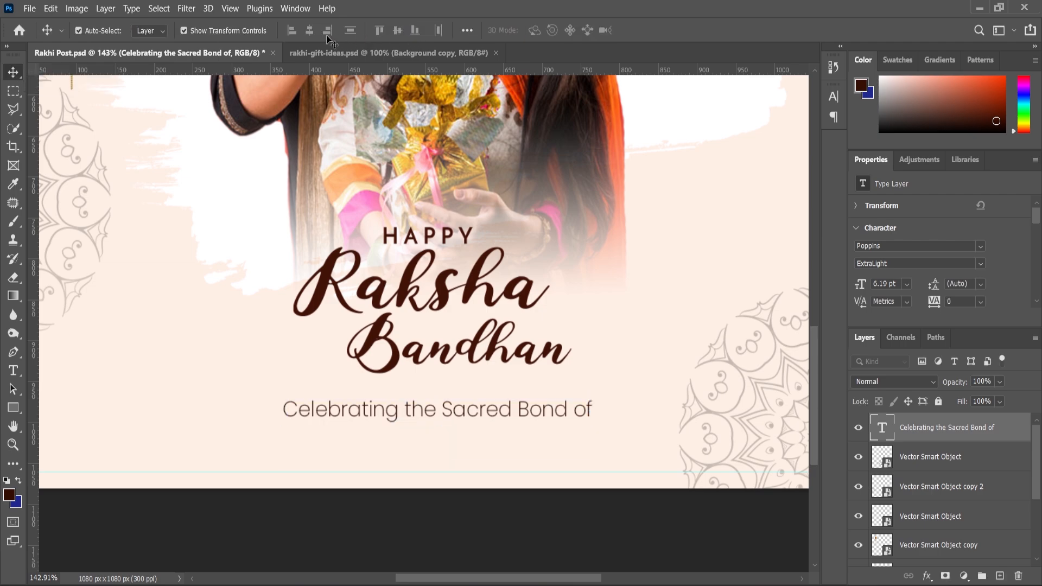
{"action": "left_click", "coordinate": [309, 31]}
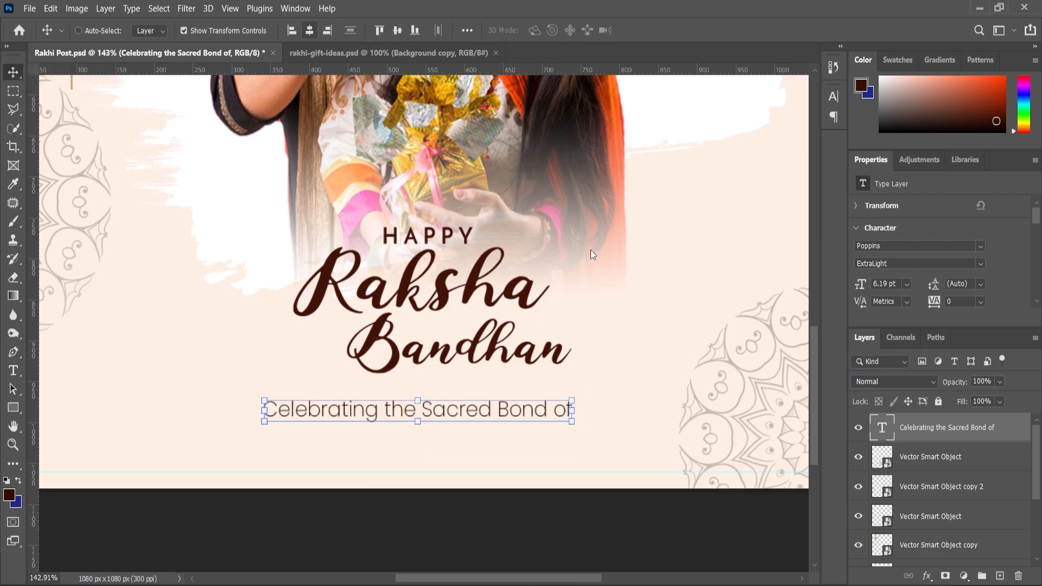
- Scale the "Celebrating the Sacred Bond of" line to 81.11% (5.02 pt) and position it below the lettering at X 558 px, Y about 984 px
{"action": "key", "text": "alt+space"}
{"action": "key", "text": "Escape"}
{"action": "scroll", "coordinate": [534, 325], "scroll_direction": "down", "scroll_amount": 3}
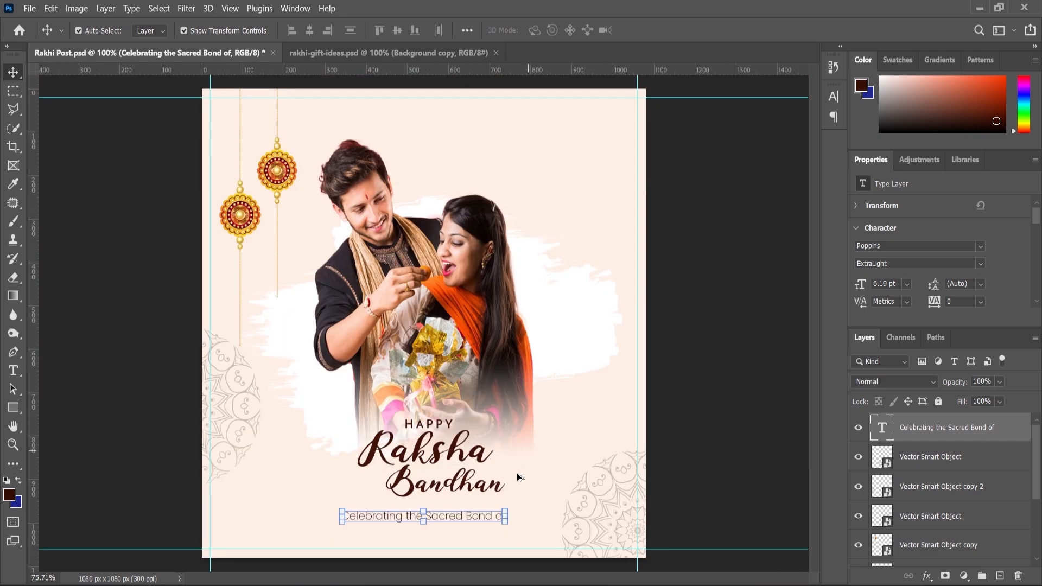
{"action": "scroll", "coordinate": [505, 456], "scroll_direction": "up", "scroll_amount": 5}
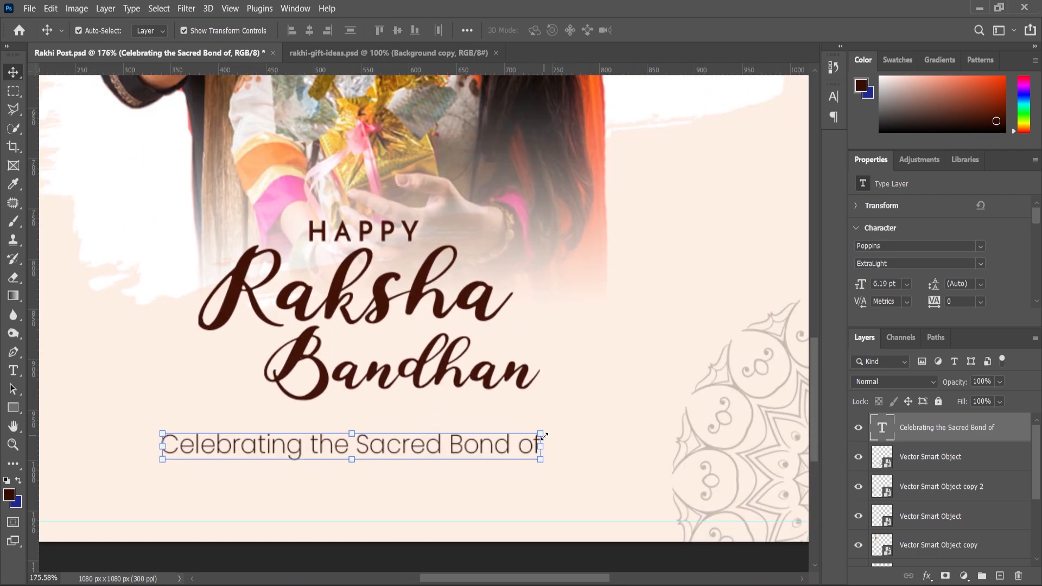
{"action": "left_click_drag", "start_coordinate": [545, 434], "coordinate": [505, 434]}
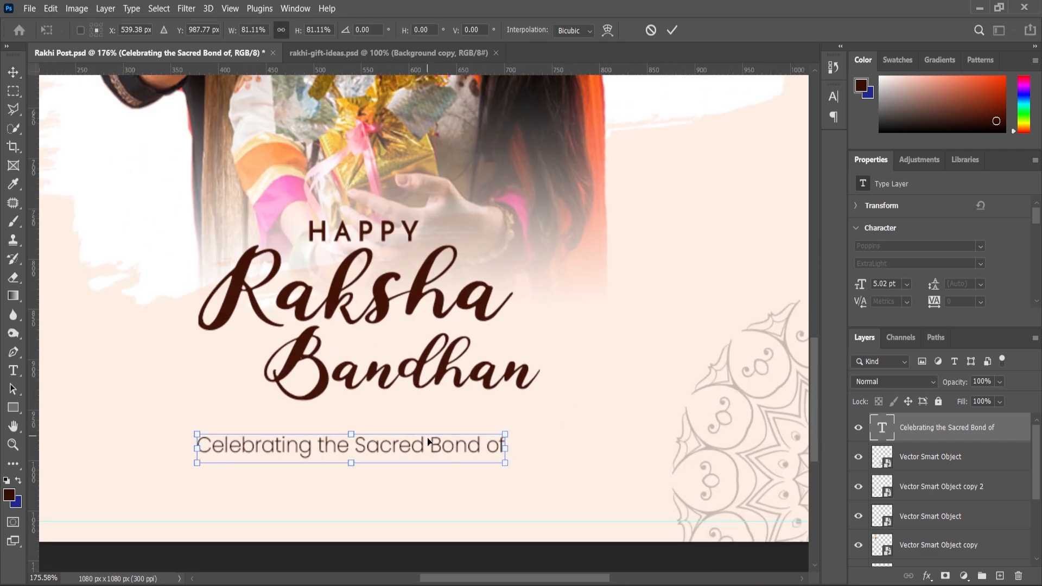
{"action": "left_click_drag", "start_coordinate": [441, 437], "coordinate": [441, 438]}
{"action": "left_click", "coordinate": [13, 444]}
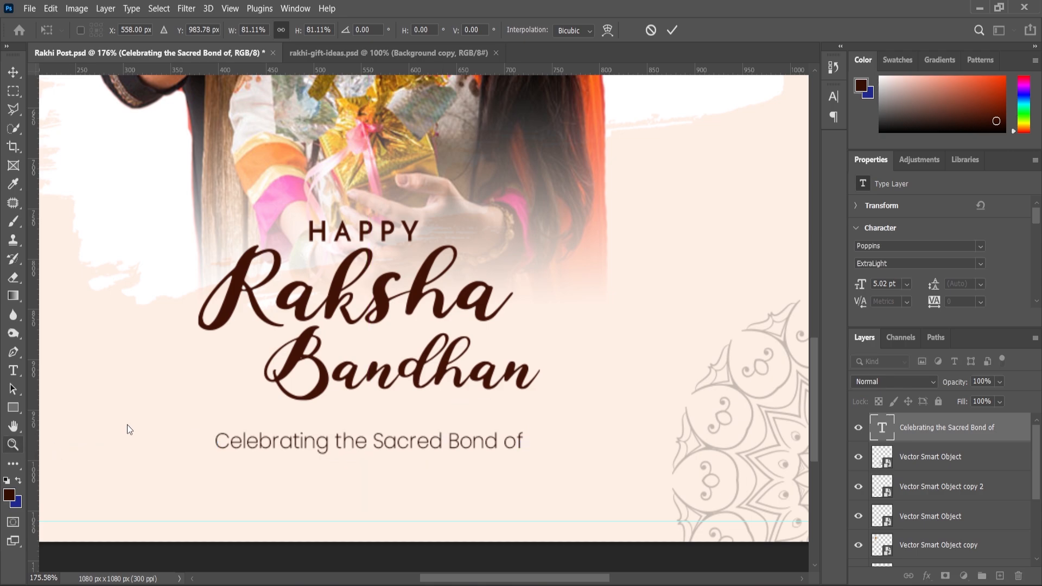
{"action": "left_click", "coordinate": [340, 485]}
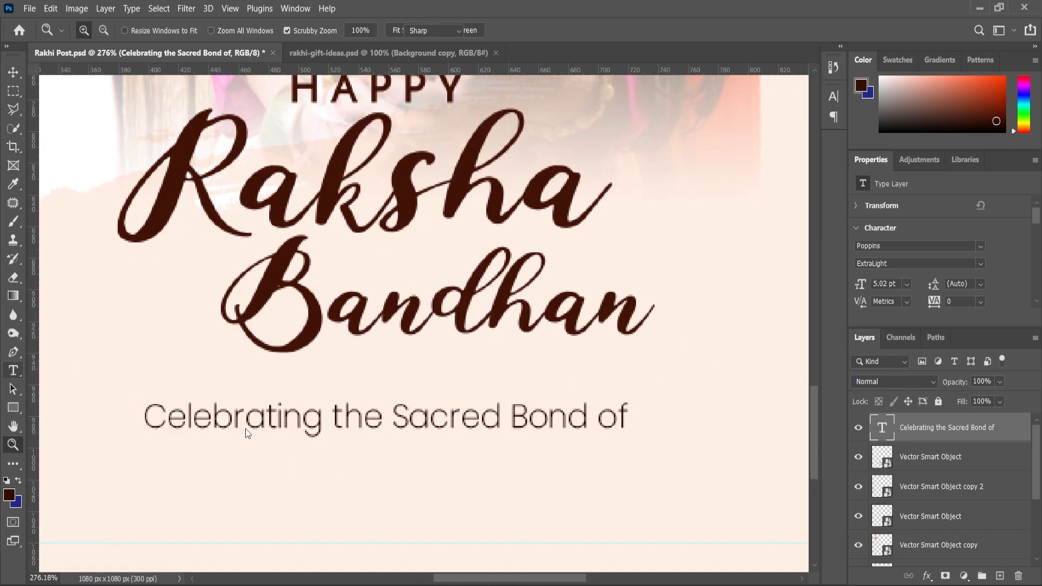
- Change the weight of the whole "Celebrating the Sacred Bond of" line to Poppins Light
{"action": "key", "text": "t"}
{"action": "key", "text": "ctrl+a"}
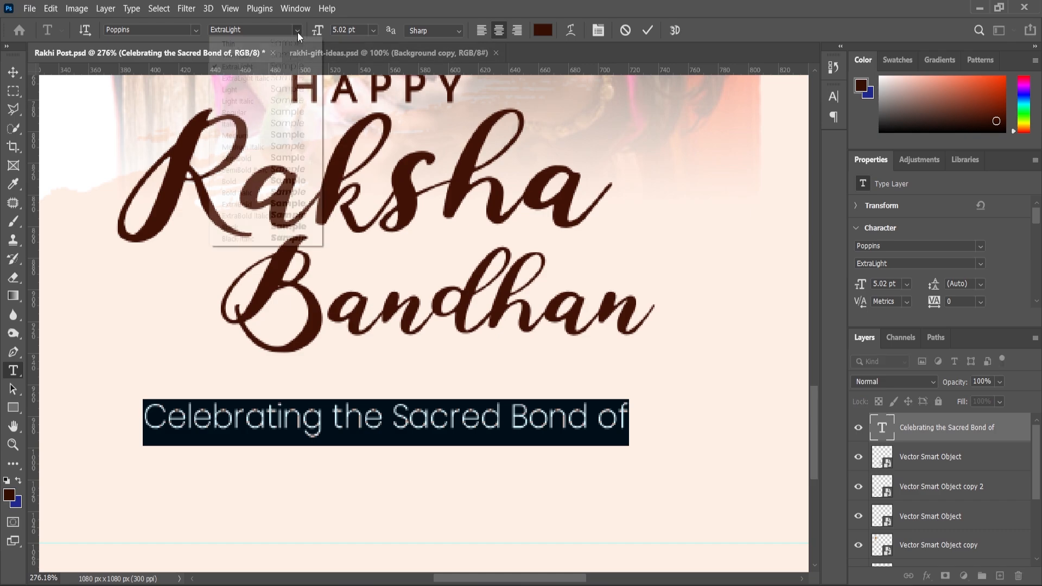
{"action": "left_click", "coordinate": [297, 31]}
{"action": "left_click", "coordinate": [259, 89]}
{"action": "left_click", "coordinate": [13, 71]}
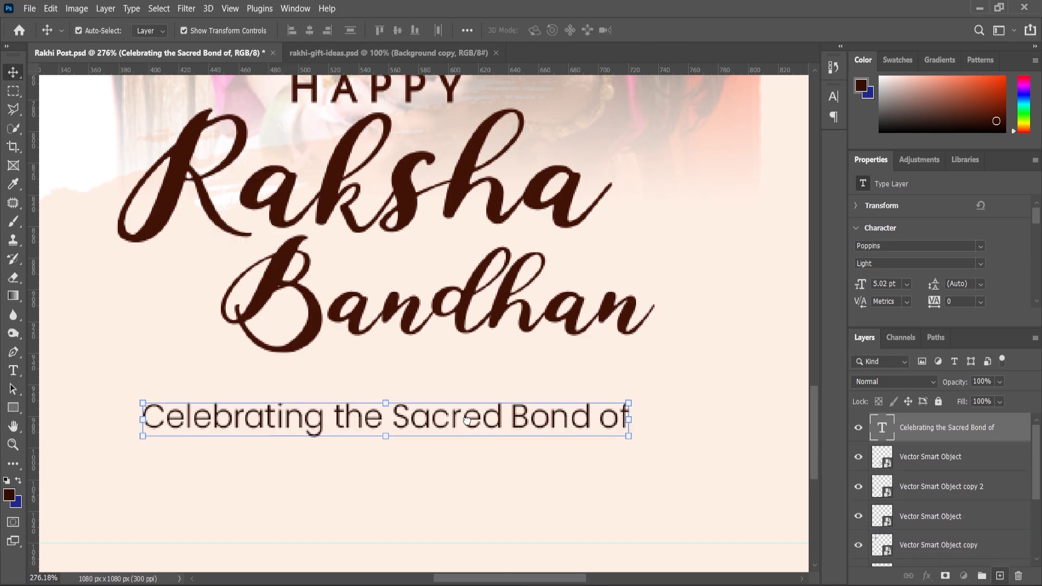
- Duplicate the tagline directly below itself and replace the copy's text with "LOVE, CARE, TRUST &" from the Content notes file
{"action": "key", "text": "ctrl+j"}
{"action": "left_click_drag", "start_coordinate": [458, 419], "coordinate": [460, 452]}
{"action": "key", "text": "alt+Tab"}
{"action": "left_click_drag", "start_coordinate": [475, 216], "coordinate": [373, 216]}
{"action": "left_click", "coordinate": [478, 210]}
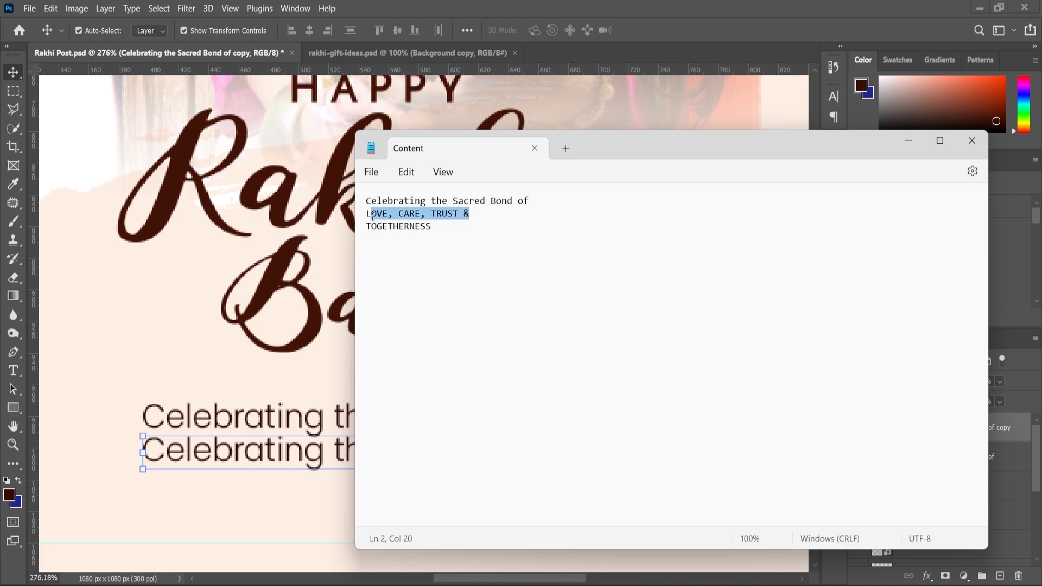
{"action": "left_click", "coordinate": [908, 140]}
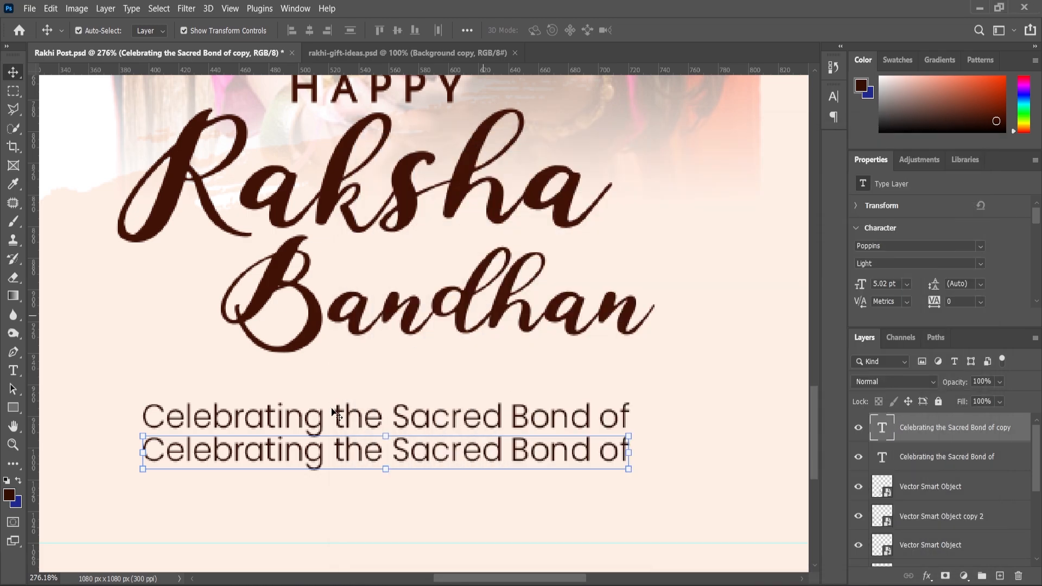
{"action": "double_click", "coordinate": [323, 460]}
{"action": "type", "text": "LOVE, CARE, TRUST &"}
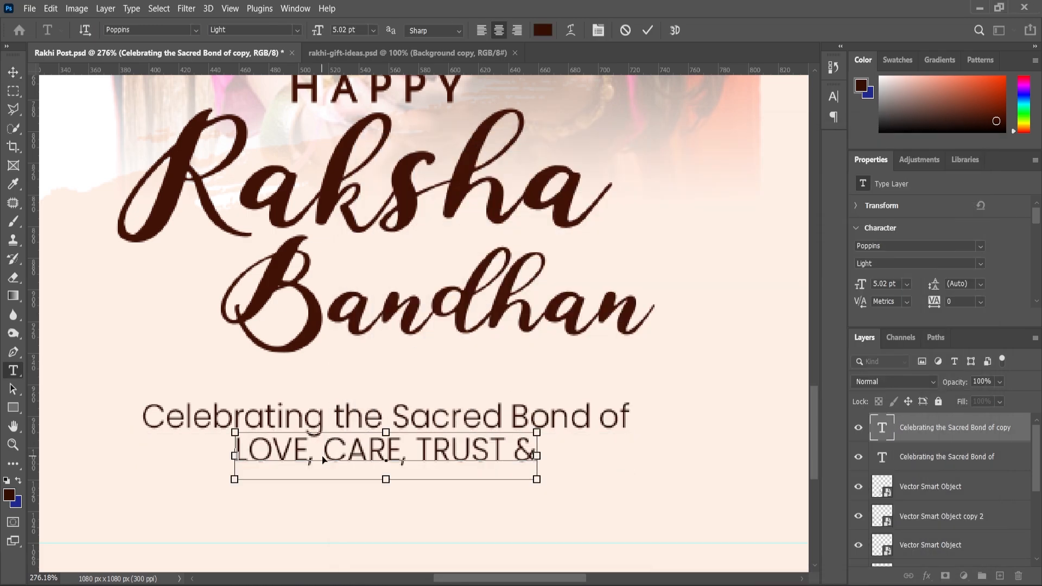
- Set only the words "LOVE, CARE, TRUST" to Poppins Medium, excluding the ampersand
{"action": "left_click_drag", "start_coordinate": [505, 456], "coordinate": [235, 455]}
{"action": "left_click", "coordinate": [297, 30]}
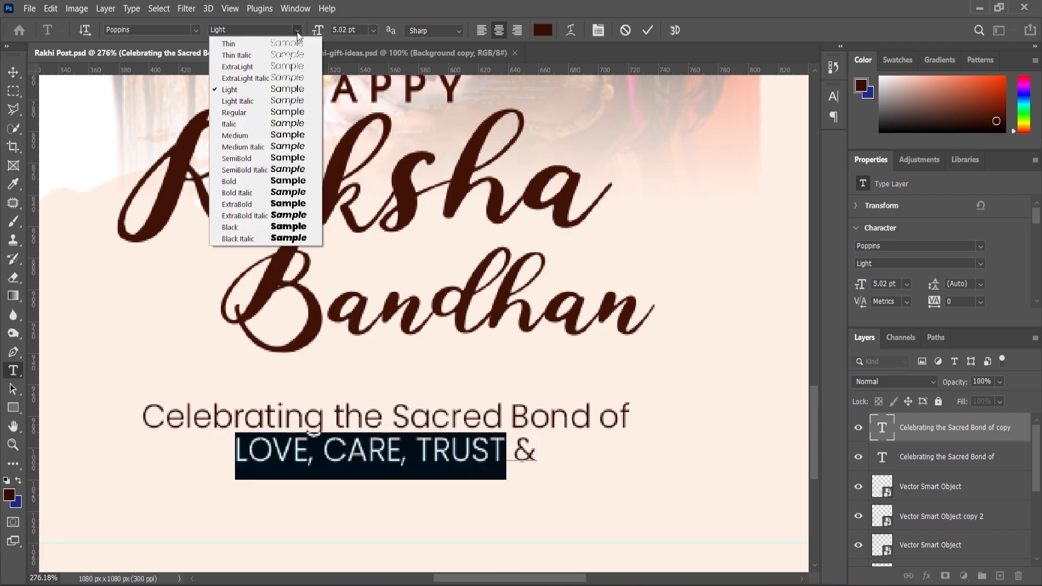
{"action": "left_click", "coordinate": [249, 156]}
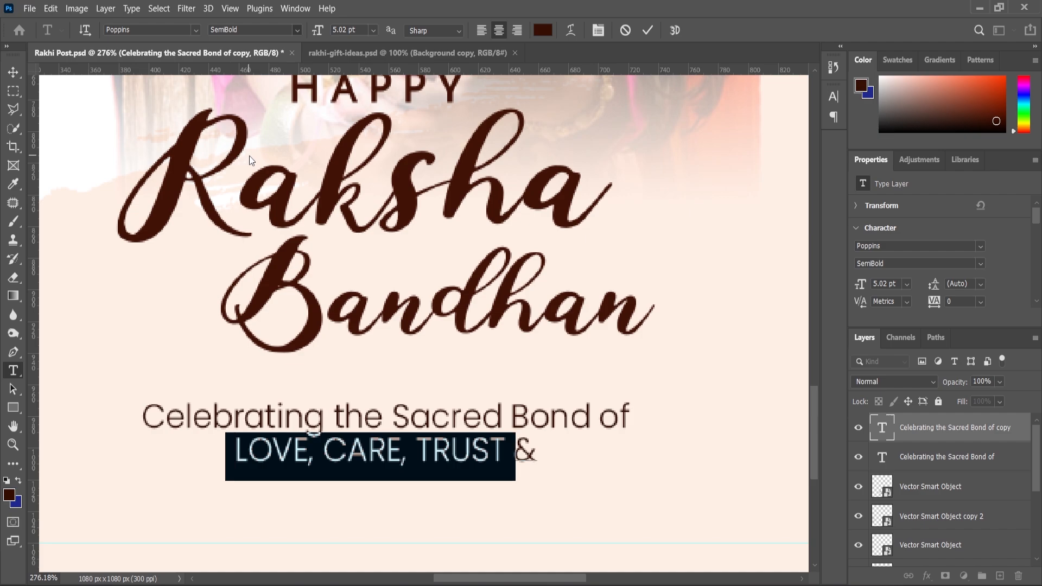
{"action": "left_click", "coordinate": [298, 31]}
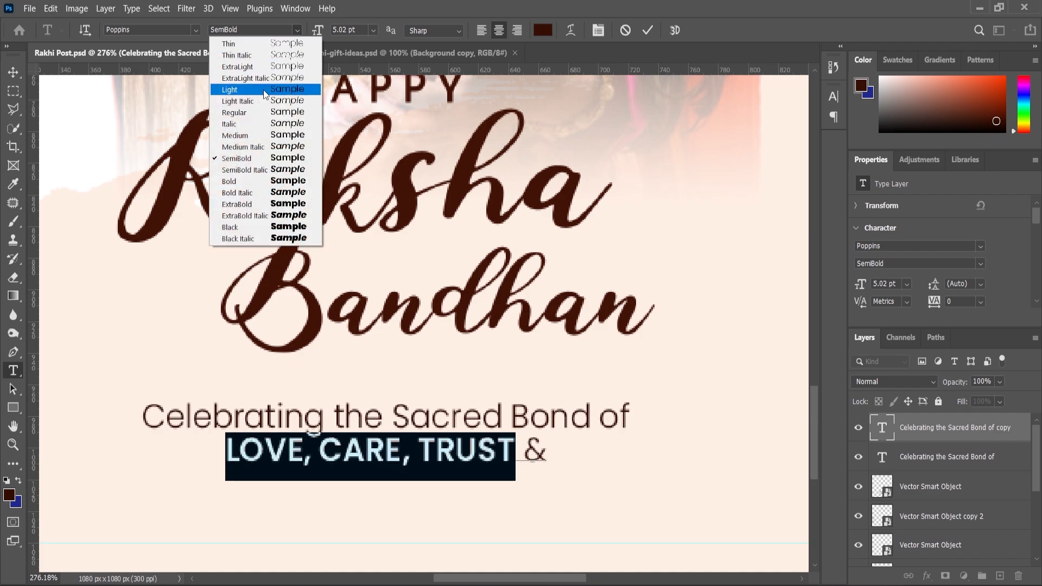
{"action": "left_click", "coordinate": [252, 133]}
{"action": "left_click", "coordinate": [14, 74]}
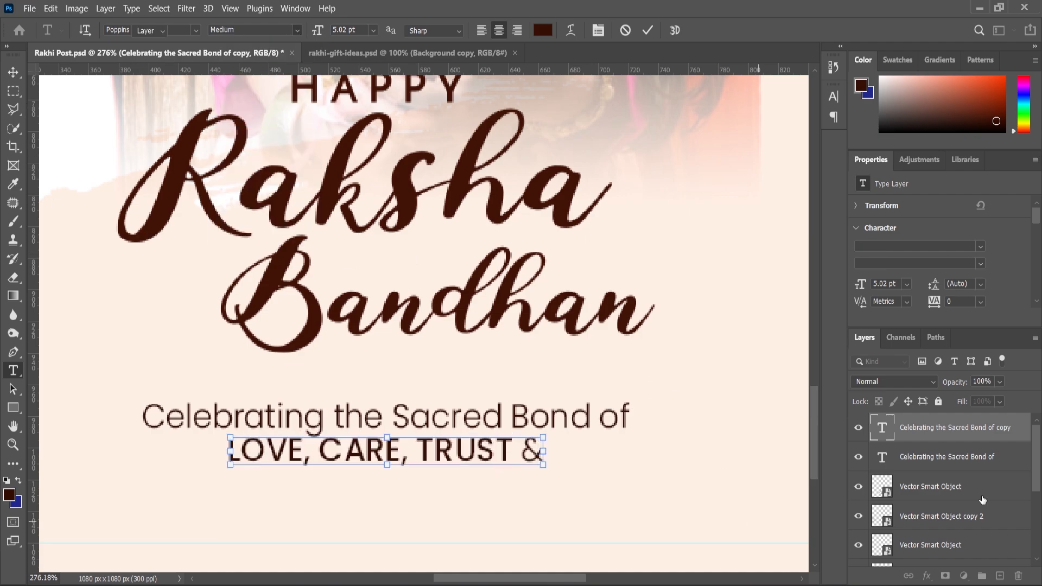
- Duplicate the "LOVE, CARE, TRUST &" line below itself and replace the copy's text with "TOGETHERNESS" from the notes file
{"action": "left_click_drag", "start_coordinate": [929, 427], "coordinate": [1000, 576]}
{"action": "left_click_drag", "start_coordinate": [380, 451], "coordinate": [380, 481]}
{"action": "key", "text": "alt+Tab"}
{"action": "left_click_drag", "start_coordinate": [439, 229], "coordinate": [365, 233]}
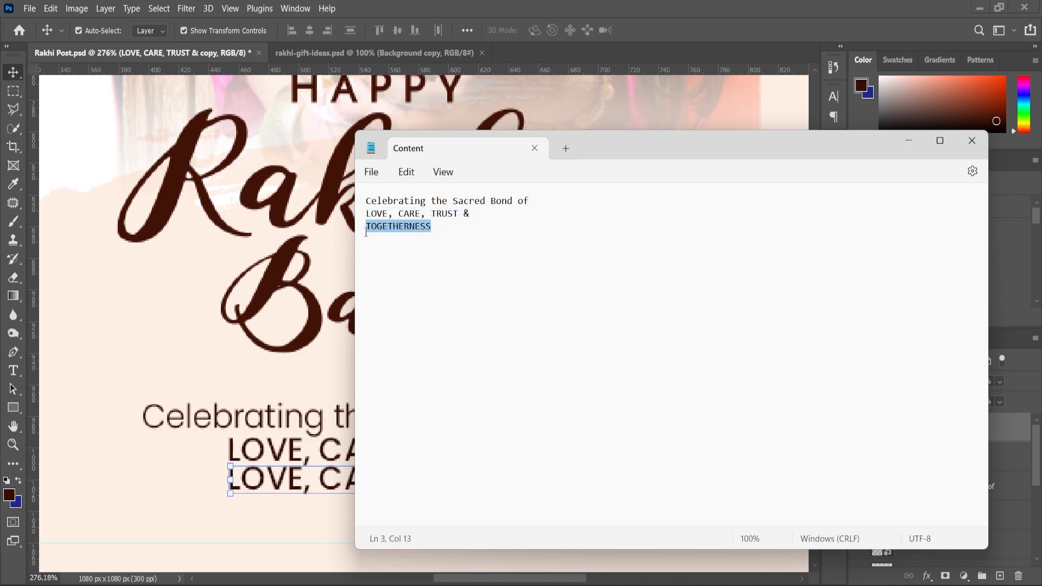
{"action": "left_click", "coordinate": [287, 483]}
{"action": "double_click", "coordinate": [278, 485]}
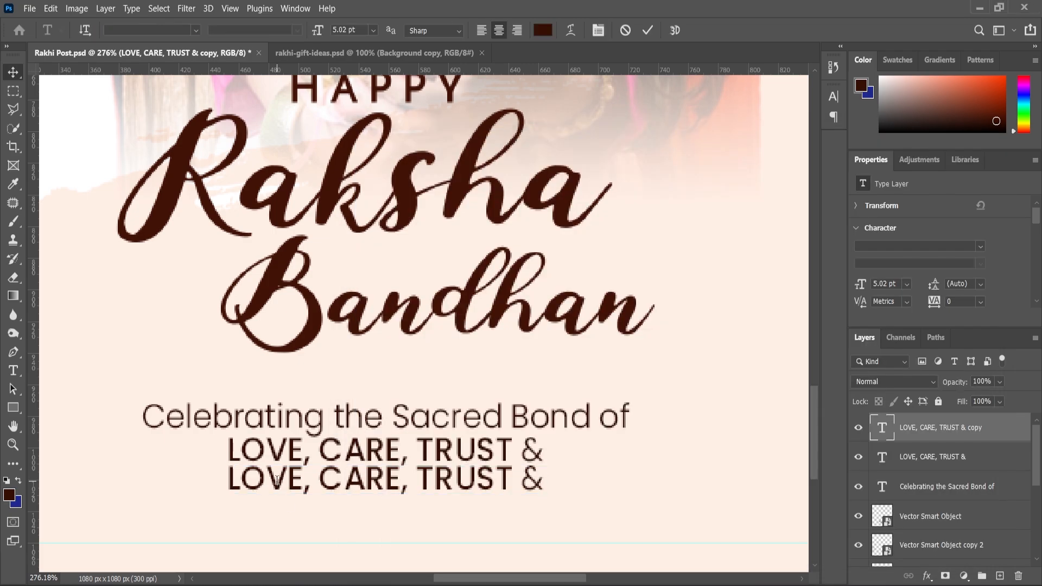
{"action": "key", "text": "ctrl+v"}
{"action": "left_click", "coordinate": [13, 72]}
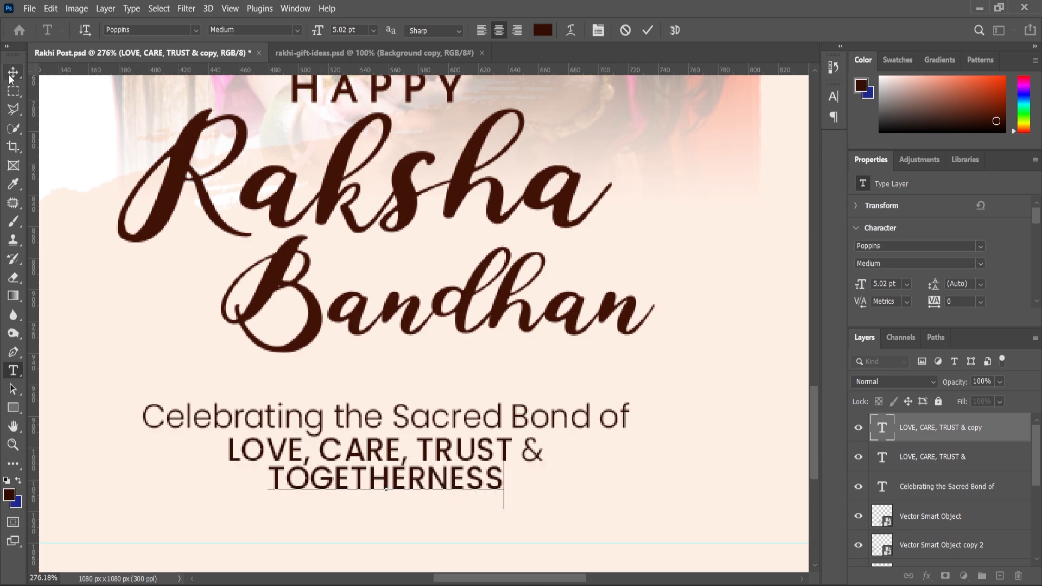
- Shift the "LOVE, CARE, TRUST &" and "TOGETHERNESS" lines slightly down to space the three tagline lines evenly
{"action": "scroll", "coordinate": [375, 455], "scroll_direction": "up", "scroll_amount": 2}
{"action": "left_click_drag", "start_coordinate": [370, 451], "coordinate": [367, 461]}
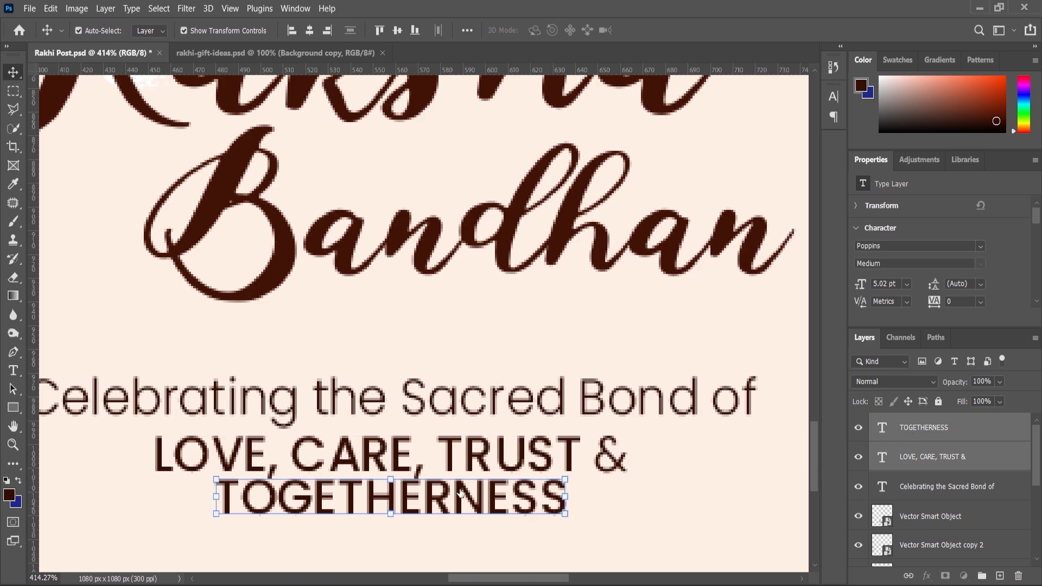
{"action": "left_click", "coordinate": [915, 439]}
{"action": "left_click_drag", "start_coordinate": [435, 503], "coordinate": [434, 515]}
{"action": "scroll", "coordinate": [502, 434], "scroll_direction": "down", "scroll_amount": 4}
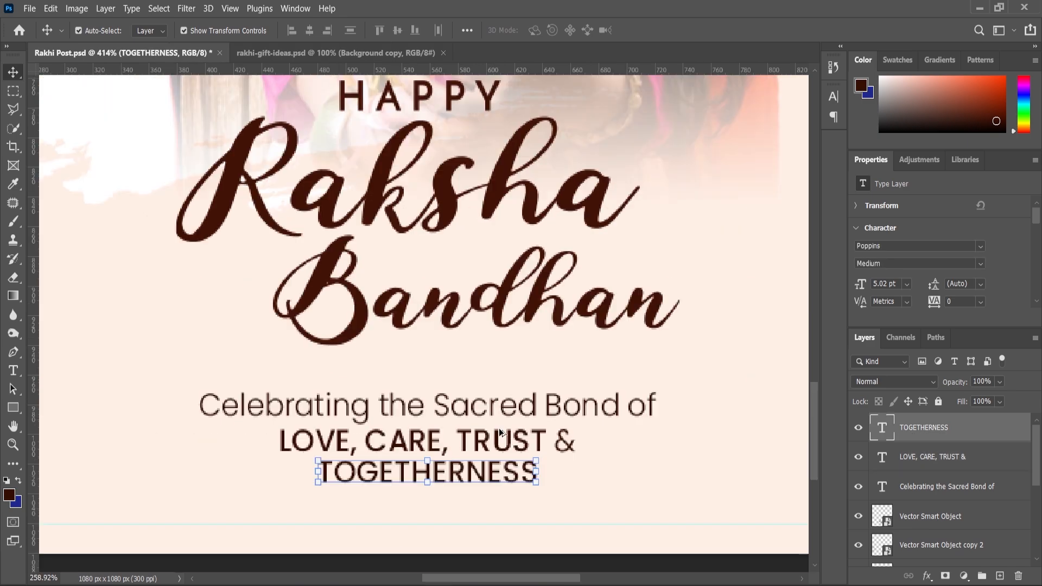
{"action": "scroll", "coordinate": [498, 455], "scroll_direction": "down", "scroll_amount": 1}
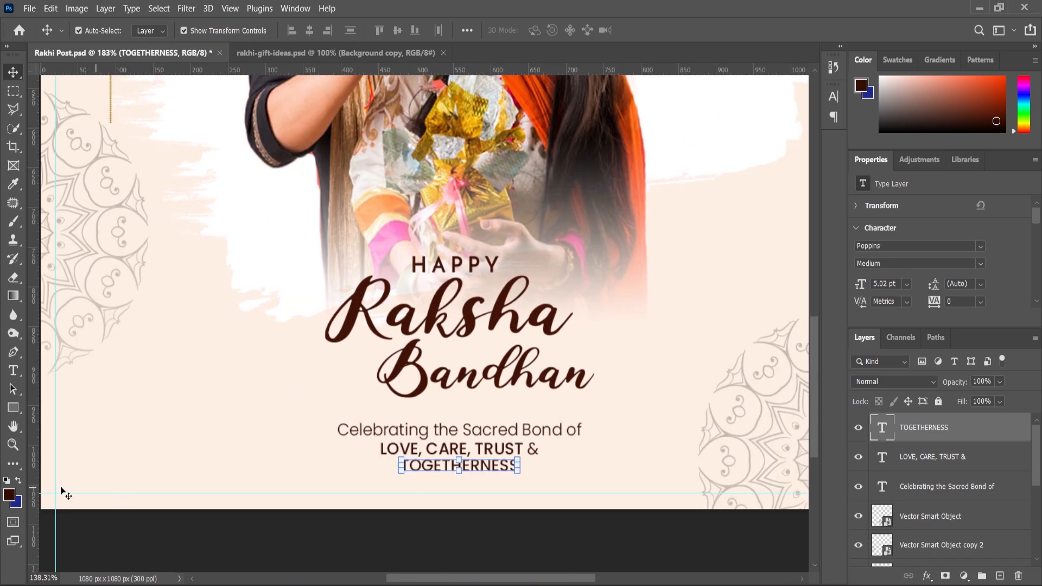
{"action": "scroll", "coordinate": [197, 212], "scroll_direction": "up", "scroll_amount": 2}
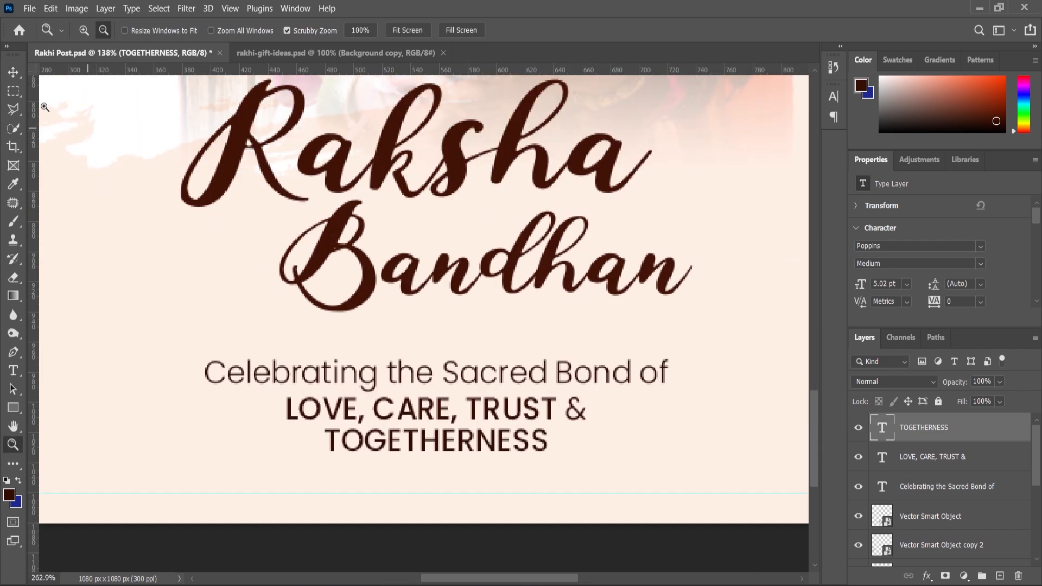
{"action": "scroll", "coordinate": [497, 417], "scroll_direction": "up", "scroll_amount": 2}
{"action": "key", "text": "Down"}
{"action": "key", "text": "Down"}
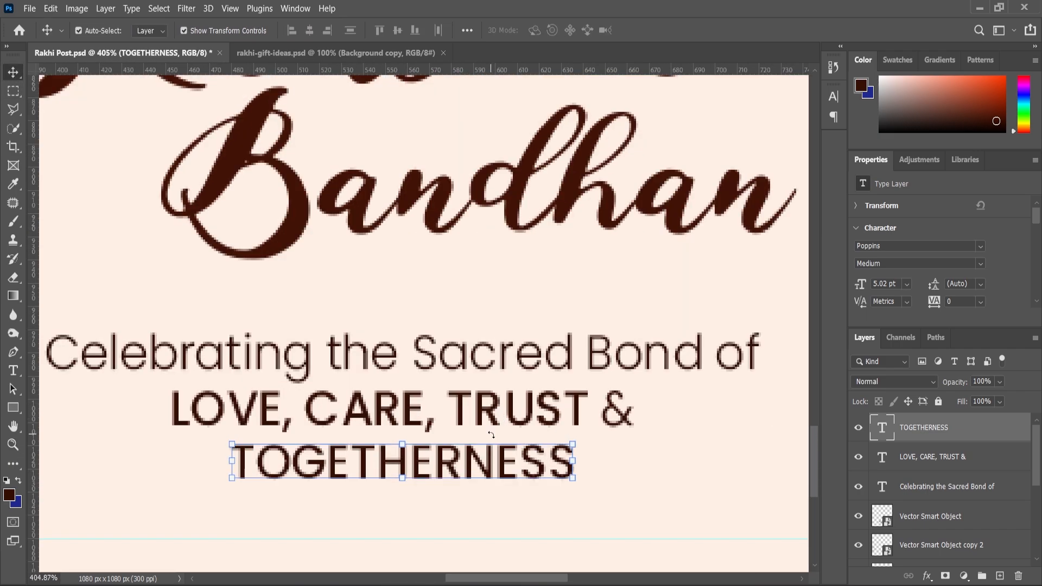
- Select the three tagline text layers together and convert them into a single Smart Object
{"action": "key", "text": "z"}
{"action": "left_click", "coordinate": [513, 442], "text": "alt"}
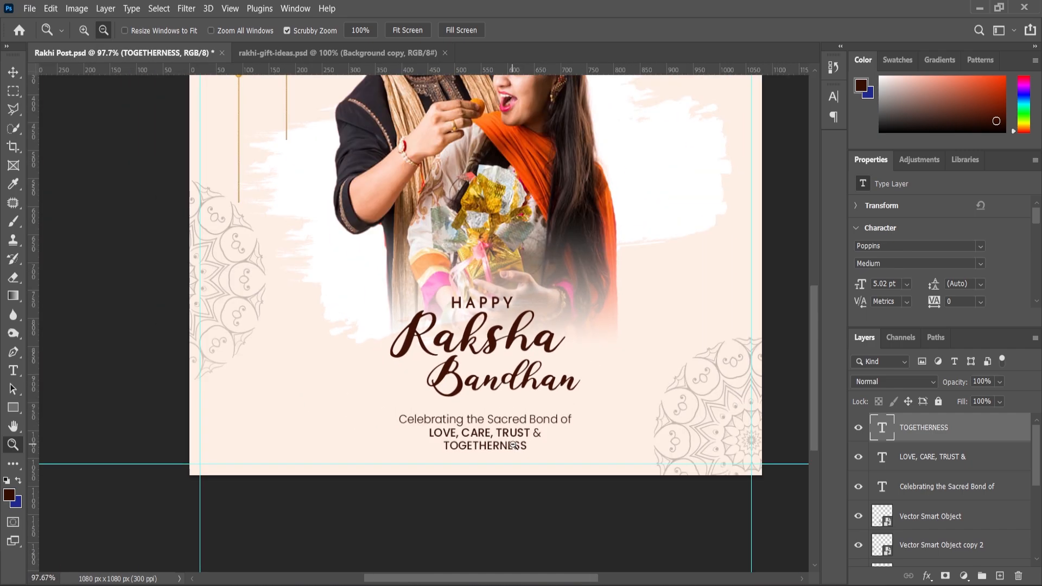
{"action": "left_click", "coordinate": [952, 487], "text": "shift"}
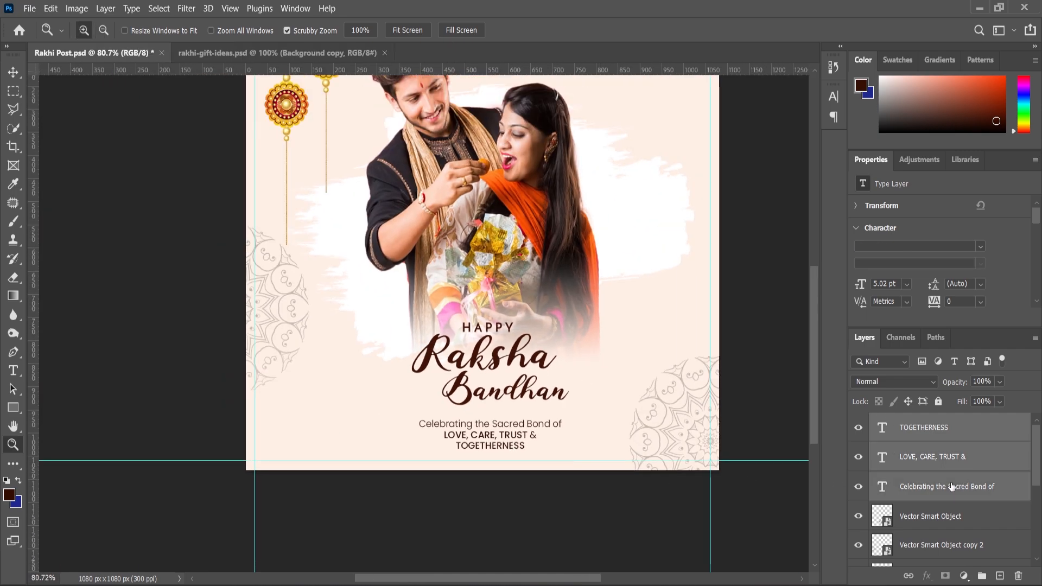
{"action": "left_click", "coordinate": [13, 72]}
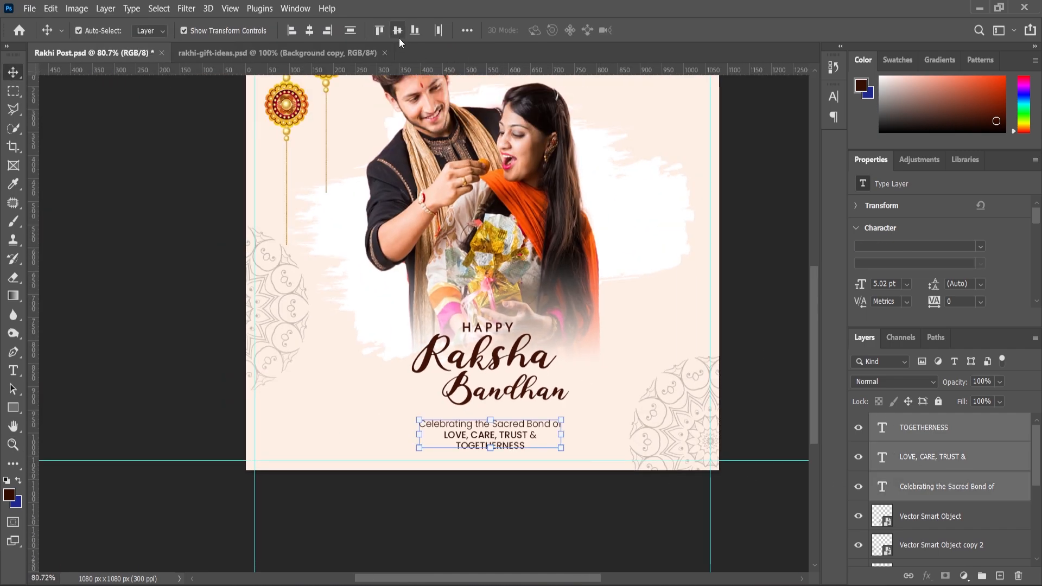
{"action": "right_click", "coordinate": [921, 431]}
{"action": "left_click", "coordinate": [792, 200]}
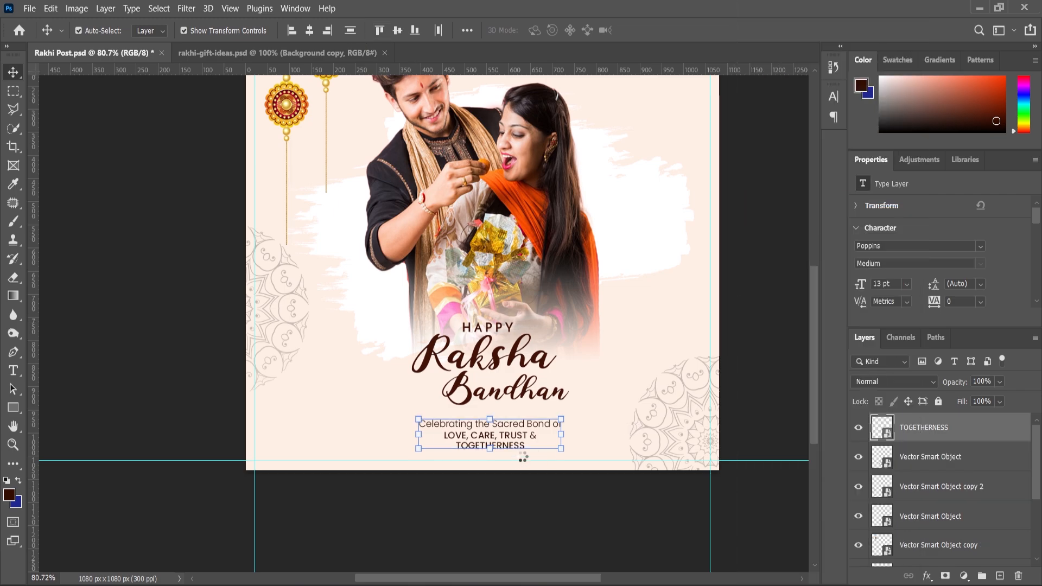
- Enlarge the tagline Smart Object to about 109% (354 × 70 px) and centre it horizontally on the canvas
{"action": "scroll", "coordinate": [523, 457], "scroll_direction": "up", "scroll_amount": 5}
{"action": "key", "text": "ctrl+t"}
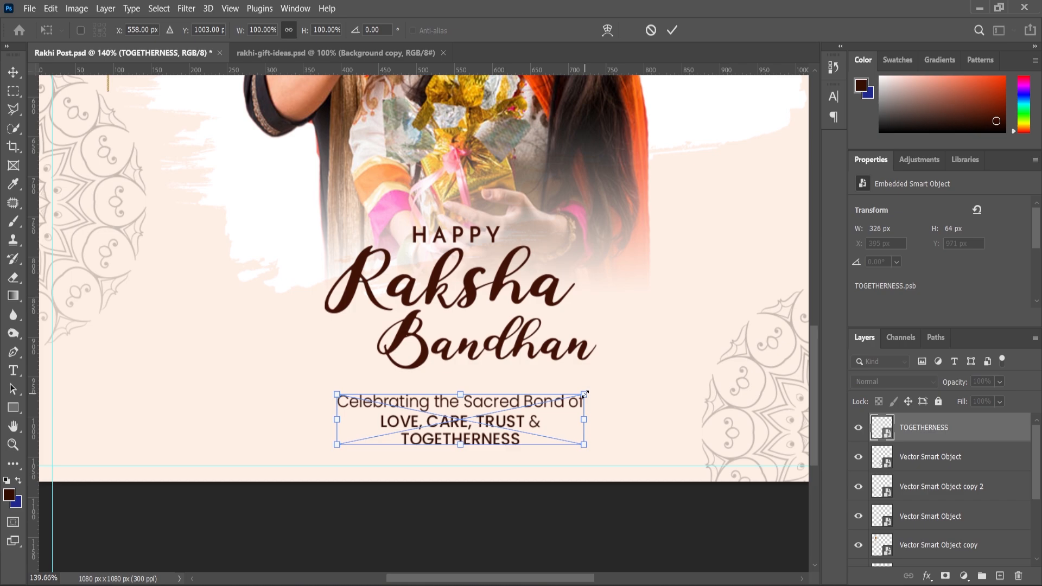
{"action": "left_click_drag", "start_coordinate": [590, 391], "coordinate": [601, 388]}
{"action": "left_click_drag", "start_coordinate": [505, 424], "coordinate": [504, 426]}
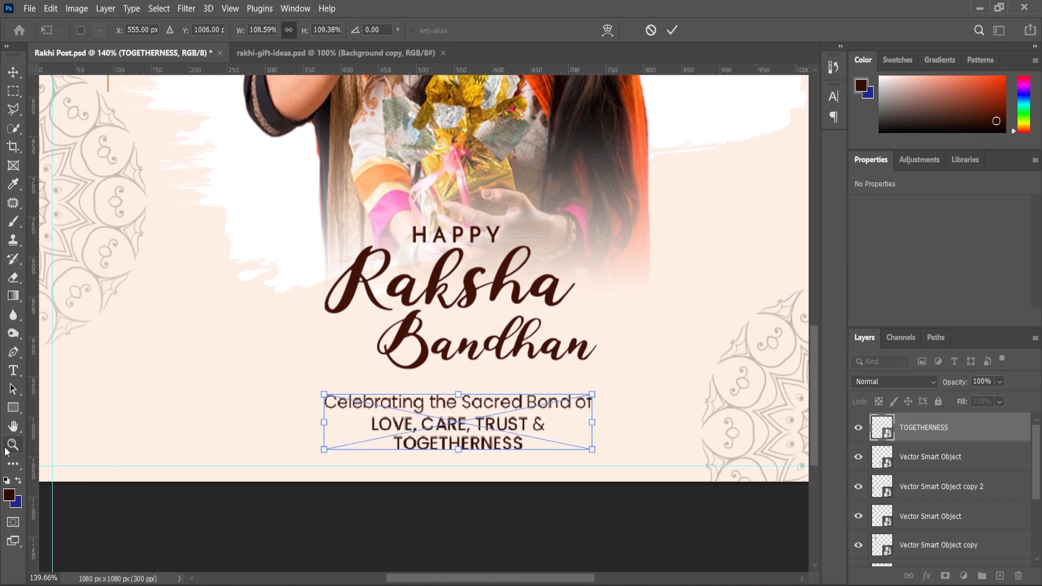
{"action": "key", "text": "Return"}
{"action": "key", "text": "v"}
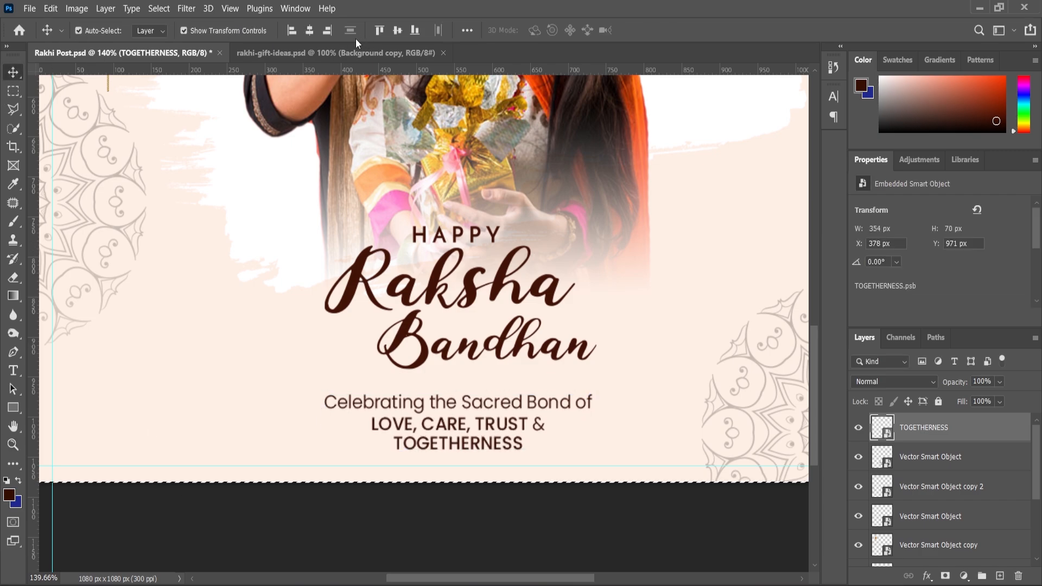
{"action": "left_click", "coordinate": [312, 31]}
{"action": "key", "text": "ctrl+d"}
- Select the "Happy Raksha Bandhan" lettering and centre it horizontally on the canvas at X 360 px
{"action": "scroll", "coordinate": [551, 448], "scroll_direction": "down", "scroll_amount": 3}
{"action": "left_click", "coordinate": [542, 520]}
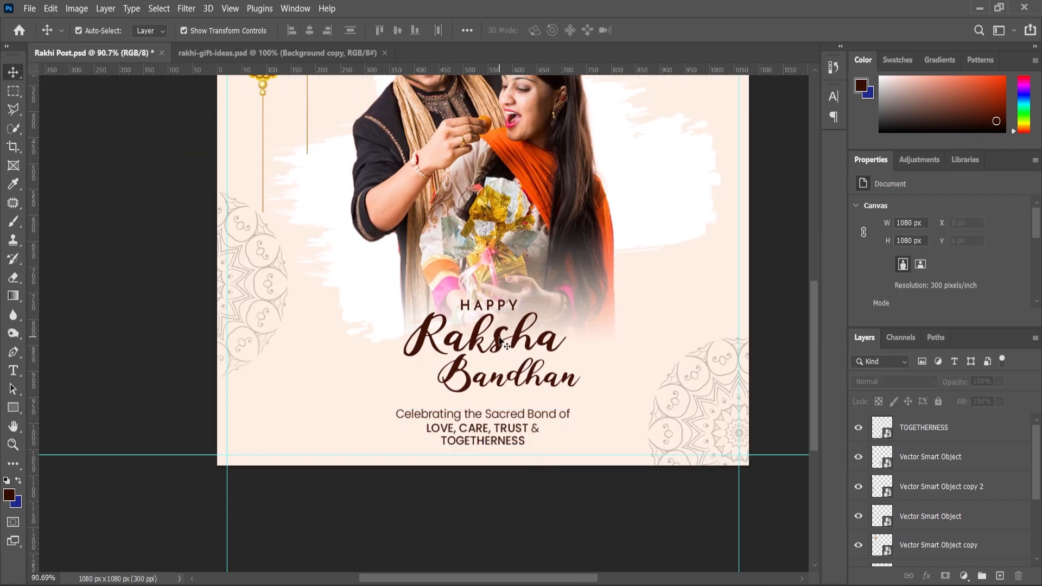
{"action": "left_click", "coordinate": [500, 340]}
{"action": "key", "text": "z"}
{"action": "key", "text": "ctrl+minus"}
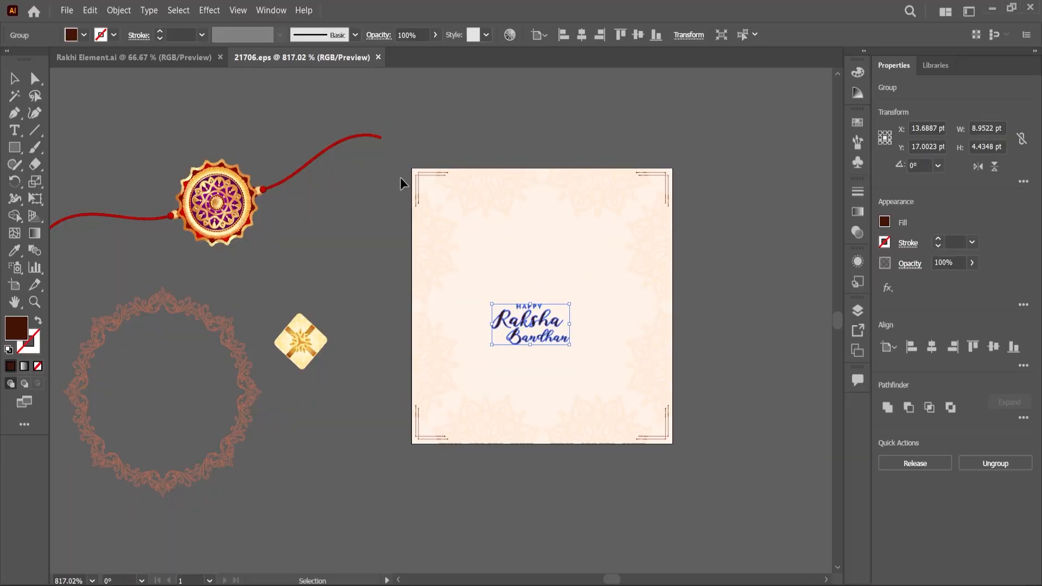
- Copy the corner frame line artwork from the Illustrator document and paste it into Rakhi Post.psd as a Smart Object above the tagline
{"action": "left_click", "coordinate": [421, 178]}
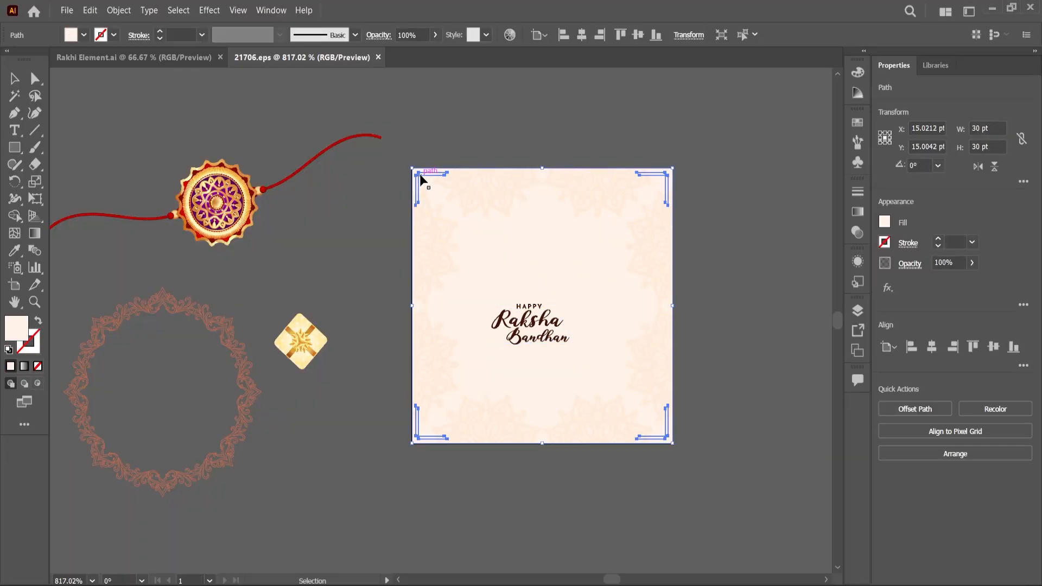
{"action": "double_click", "coordinate": [421, 178]}
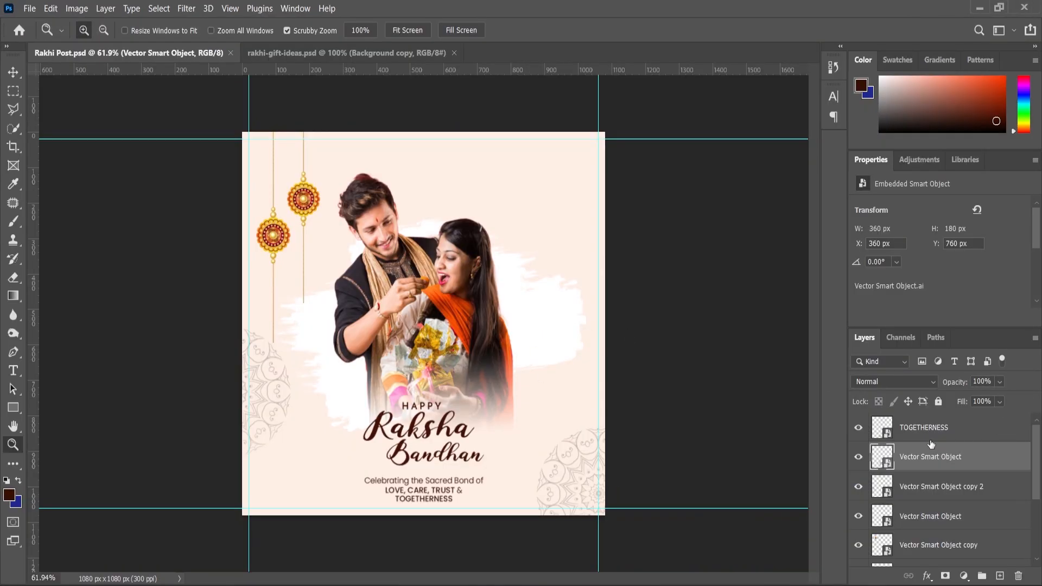
{"action": "left_click", "coordinate": [928, 435]}
{"action": "key", "text": "ctrl+v"}
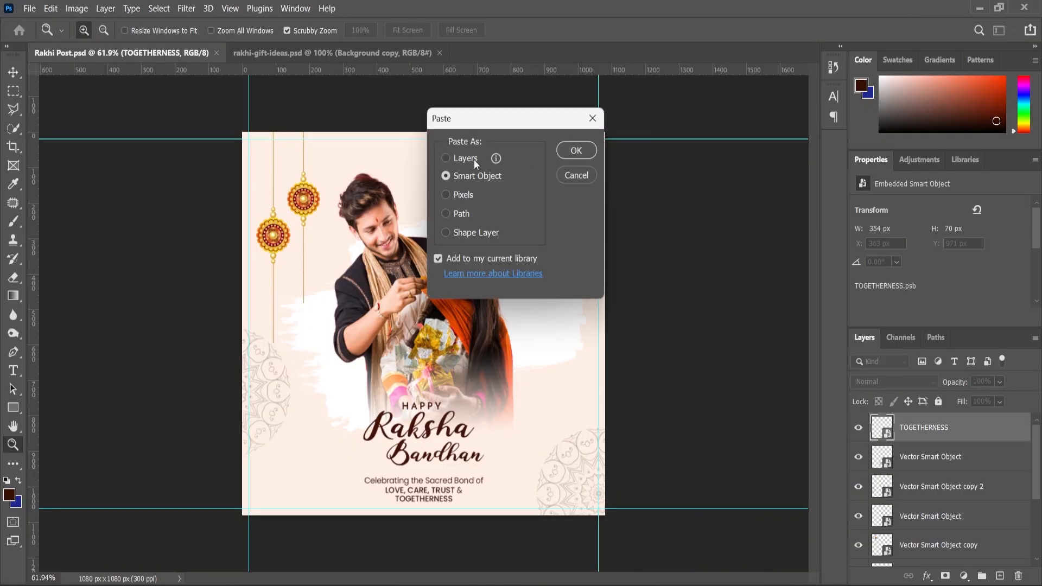
{"action": "left_click", "coordinate": [576, 152]}
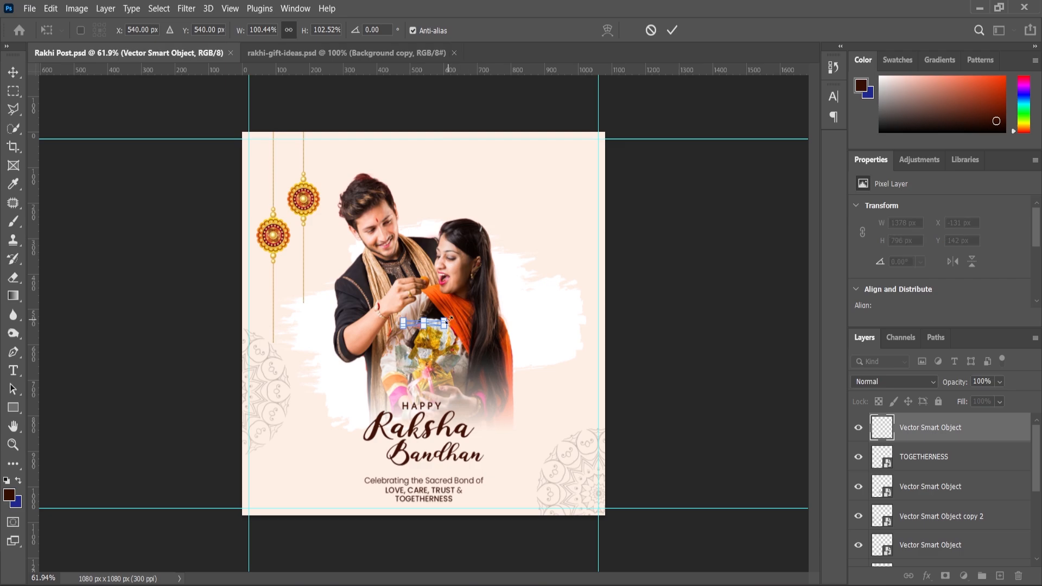
- Scale the pasted corner lines to 1041 × 137 px and align them with the upper margin guides at X 20 px, Y 20 px
{"action": "left_click_drag", "start_coordinate": [457, 315], "coordinate": [597, 255]}
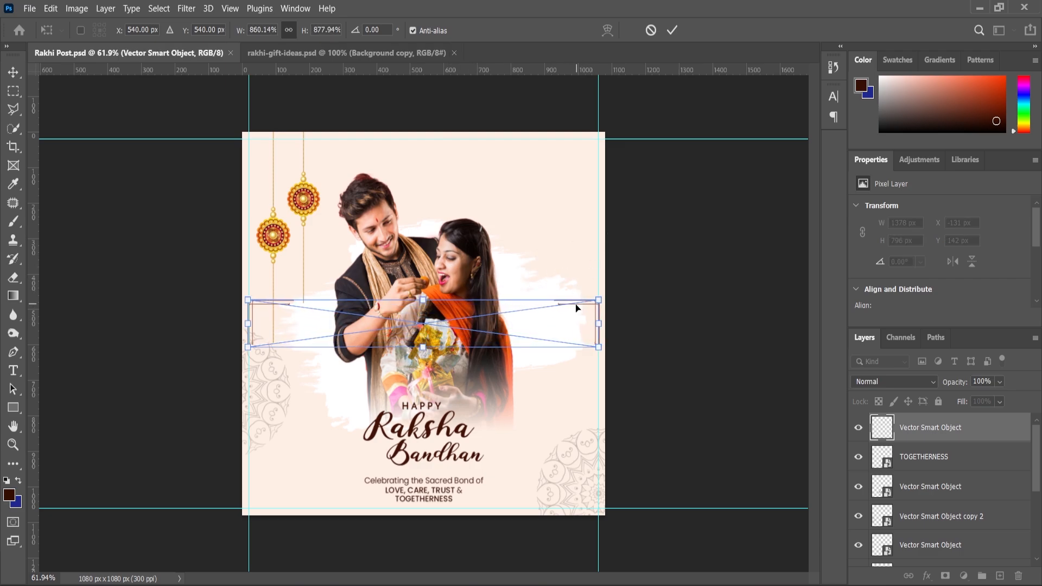
{"action": "left_click_drag", "start_coordinate": [577, 305], "coordinate": [578, 133]}
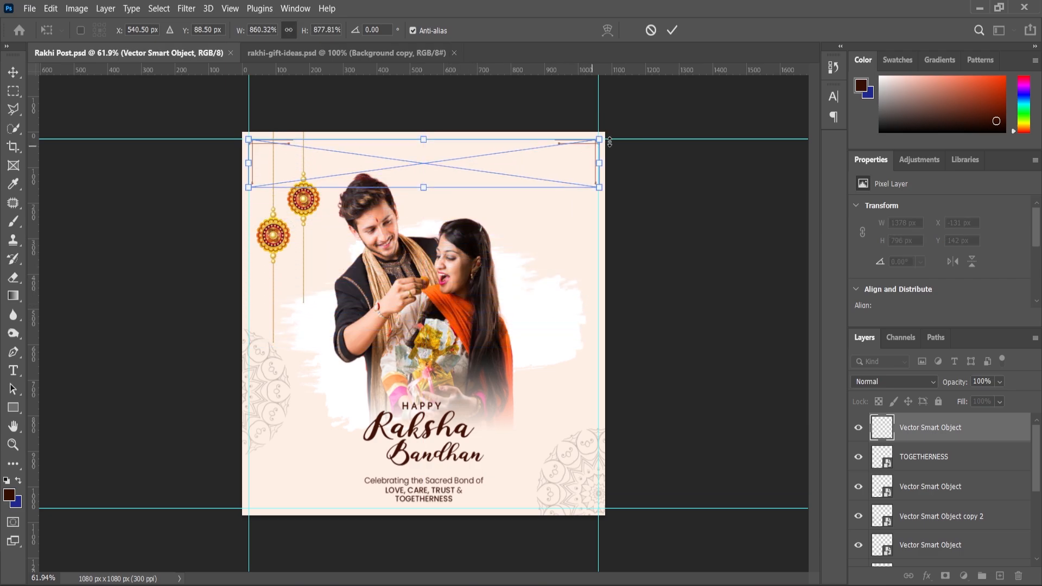
{"action": "scroll", "coordinate": [611, 136], "scroll_direction": "up", "scroll_amount": 3}
{"action": "left_click_drag", "start_coordinate": [816, 295], "coordinate": [816, 252]}
{"action": "scroll", "coordinate": [650, 220], "scroll_direction": "up", "scroll_amount": 6}
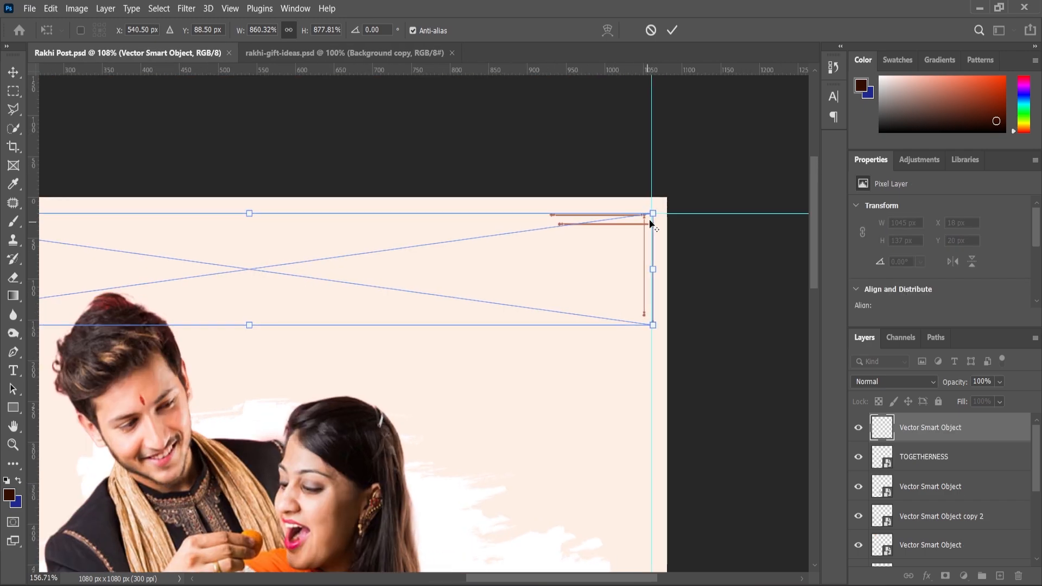
{"action": "left_click_drag", "start_coordinate": [654, 210], "coordinate": [648, 212]}
{"action": "scroll", "coordinate": [602, 332], "scroll_direction": "down", "scroll_amount": 4}
{"action": "scroll", "coordinate": [603, 333], "scroll_direction": "down", "scroll_amount": 3}
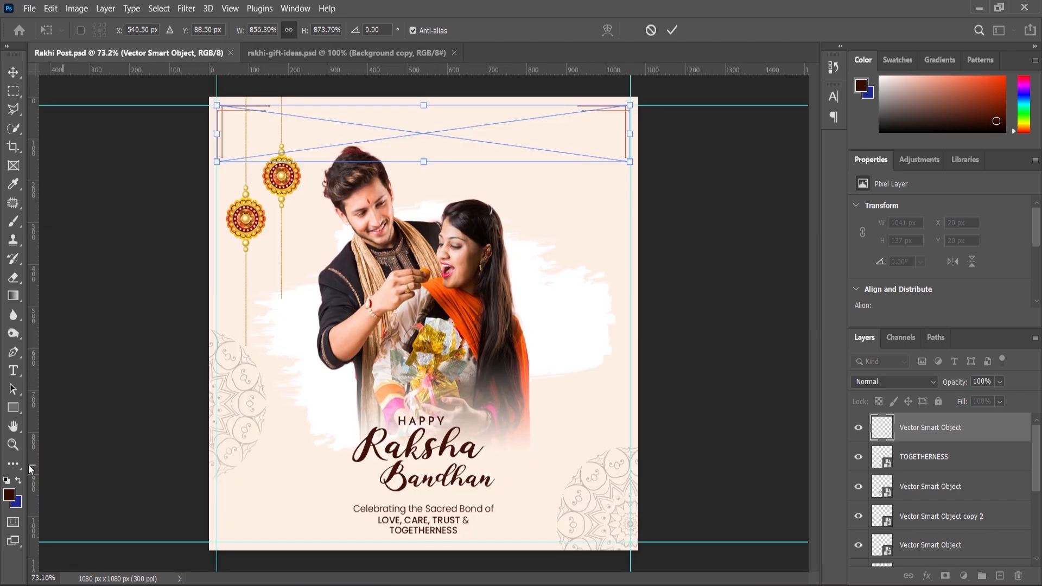
{"action": "key", "text": "Return"}
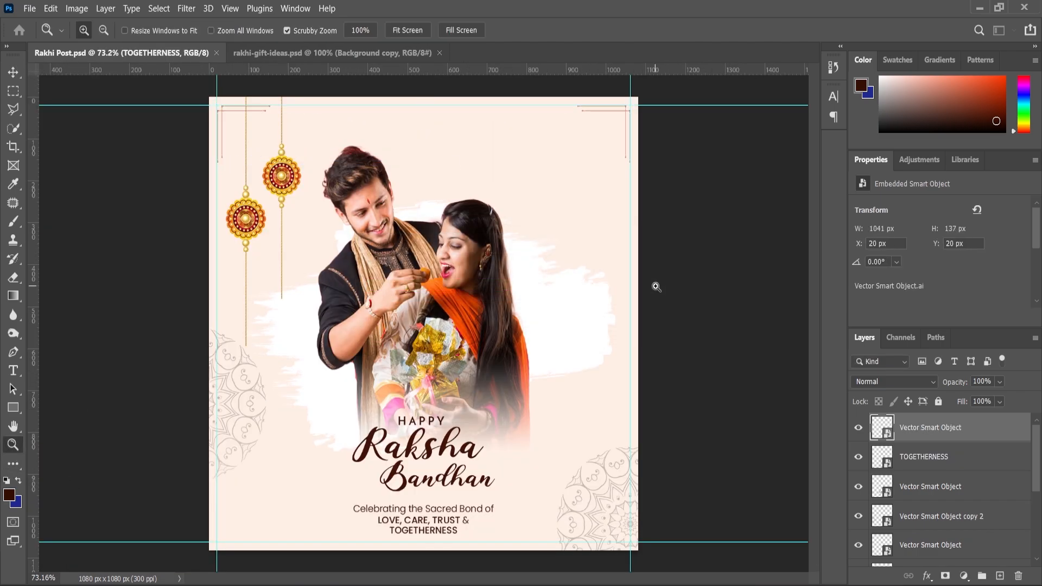
- Duplicate the corner line layer and move the copy straight down to the lower margin guide at Y 923 px
{"action": "left_click_drag", "start_coordinate": [925, 432], "coordinate": [1000, 575]}
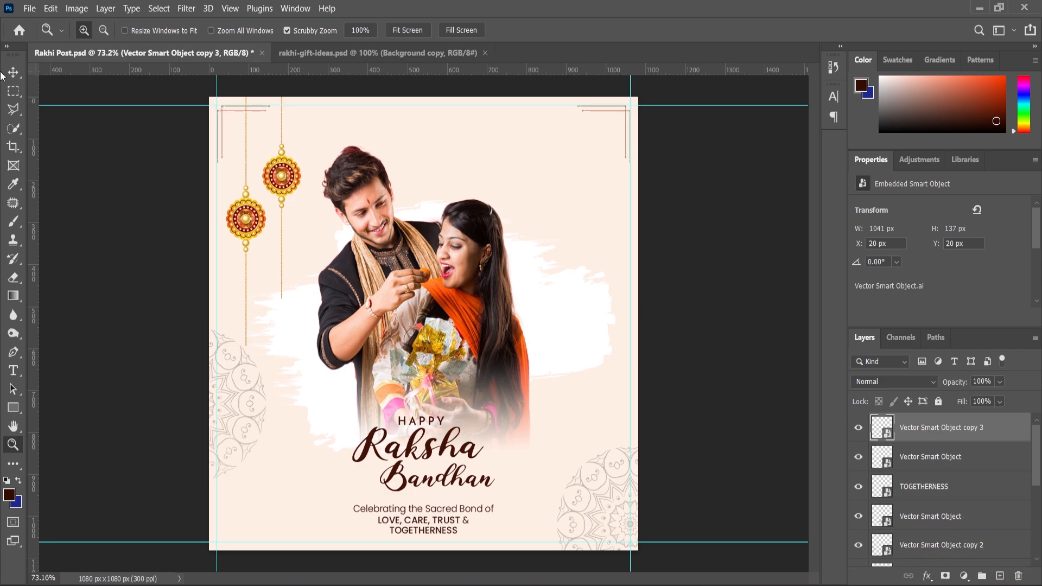
{"action": "left_click", "coordinate": [13, 72]}
{"action": "left_click_drag", "start_coordinate": [235, 116], "coordinate": [231, 493]}
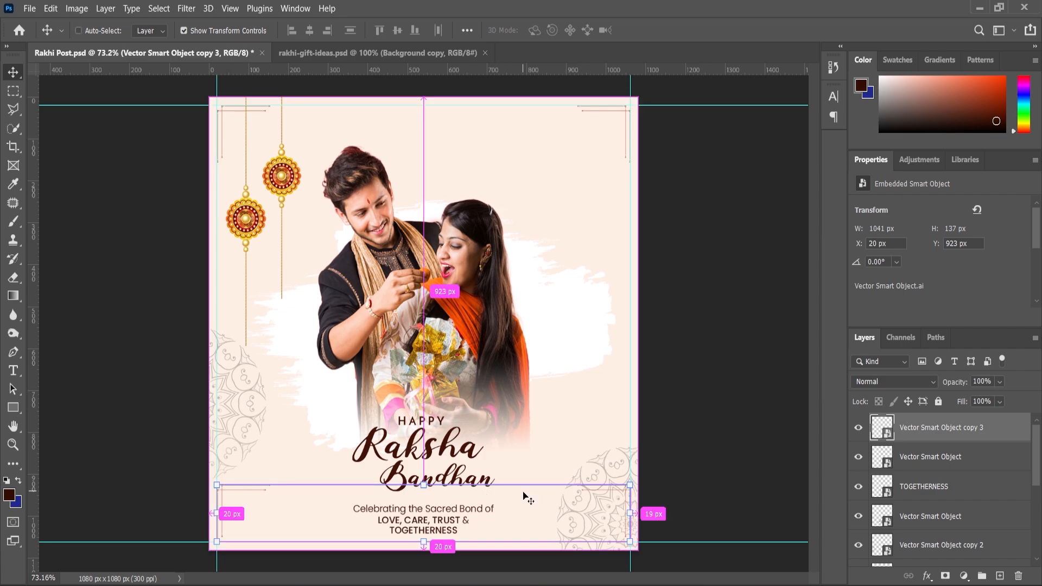
- Flip the duplicated corner lines vertically so they frame the canvas's lower corners
{"action": "key", "text": "ctrl+t"}
{"action": "right_click", "coordinate": [606, 493]}
{"action": "left_click", "coordinate": [633, 482]}
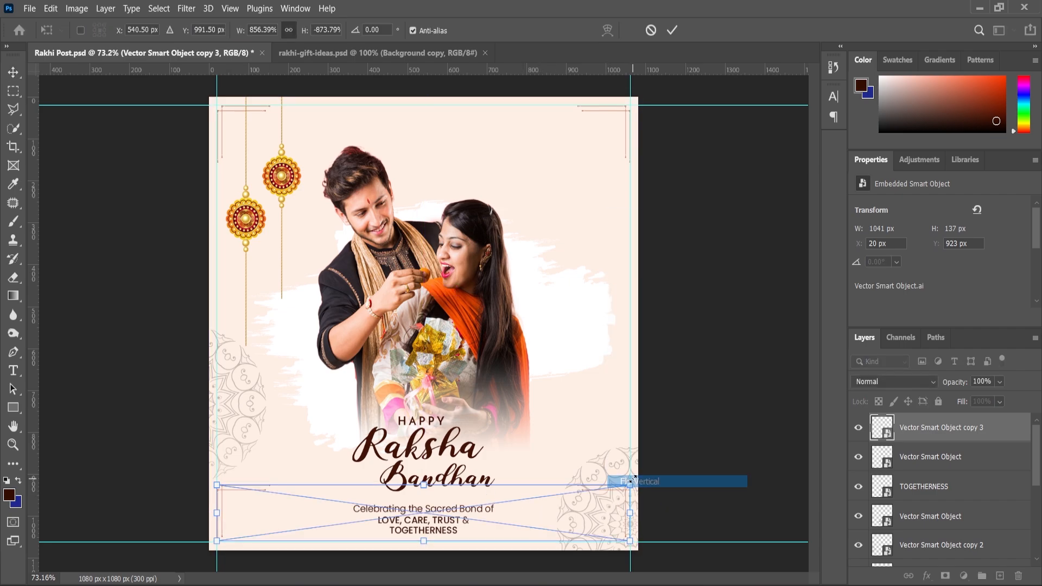
{"action": "left_click", "coordinate": [16, 446]}
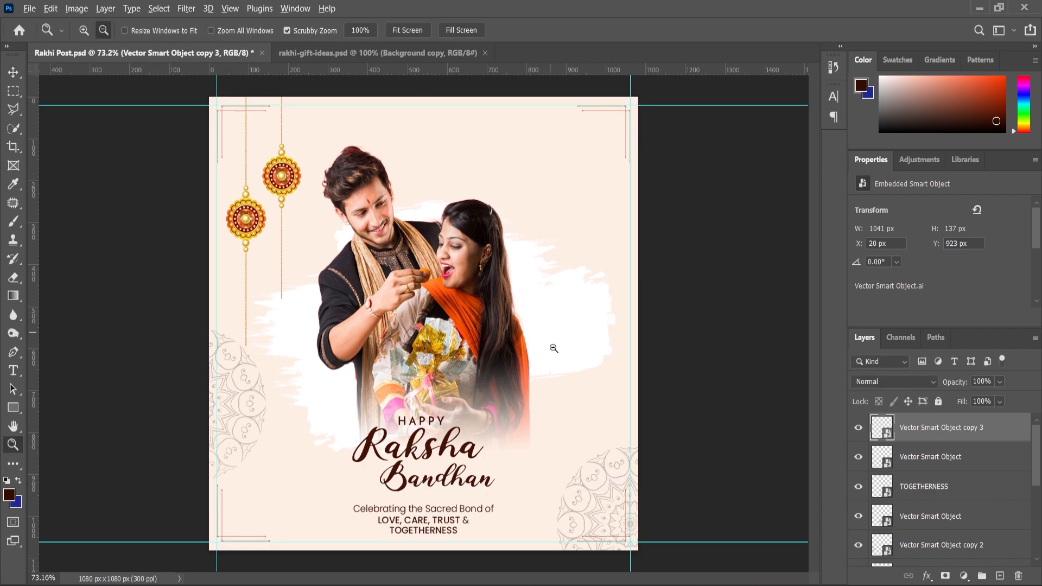
{"action": "scroll", "coordinate": [553, 348], "scroll_direction": "down", "scroll_amount": 1}
{"action": "scroll", "coordinate": [591, 464], "scroll_direction": "up", "scroll_amount": 4}
{"action": "scroll", "coordinate": [614, 505], "scroll_direction": "down", "scroll_amount": 3}
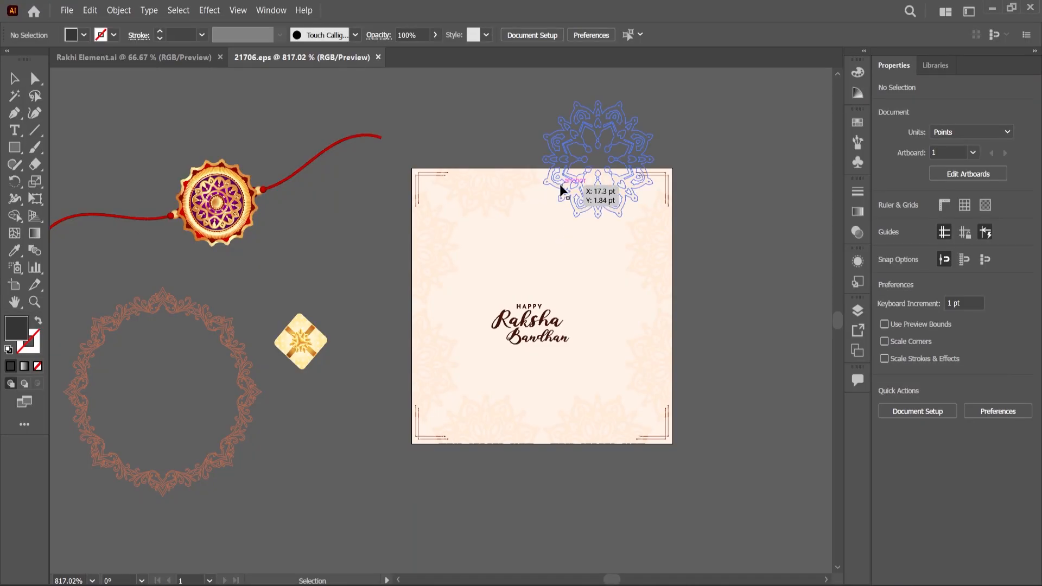
- Copy the dark mandala pair from inside the Illustrator clip group and paste it into Rakhi Post.psd as a Smart Object
{"action": "double_click", "coordinate": [569, 198]}
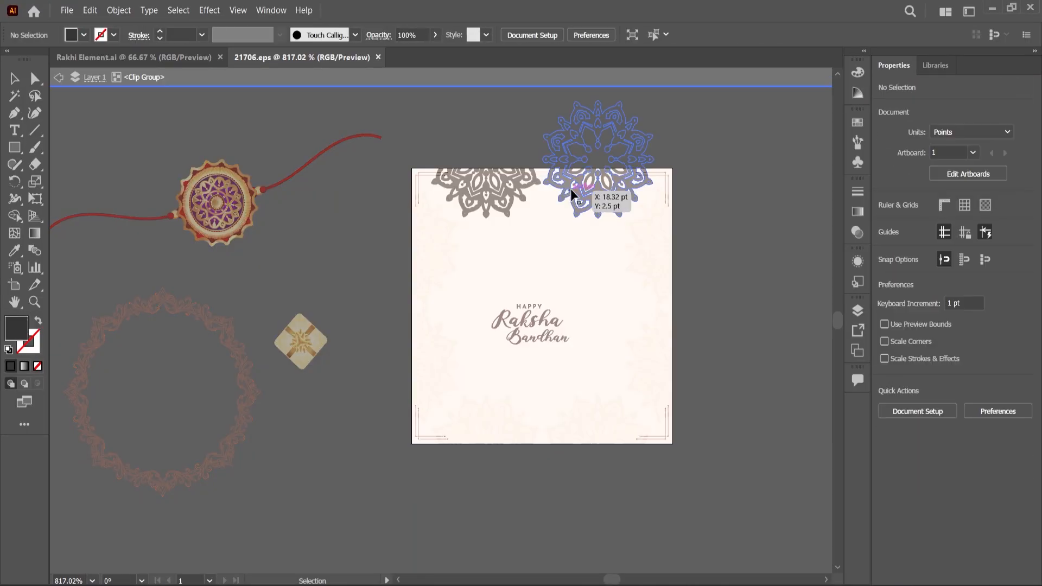
{"action": "left_click", "coordinate": [632, 220]}
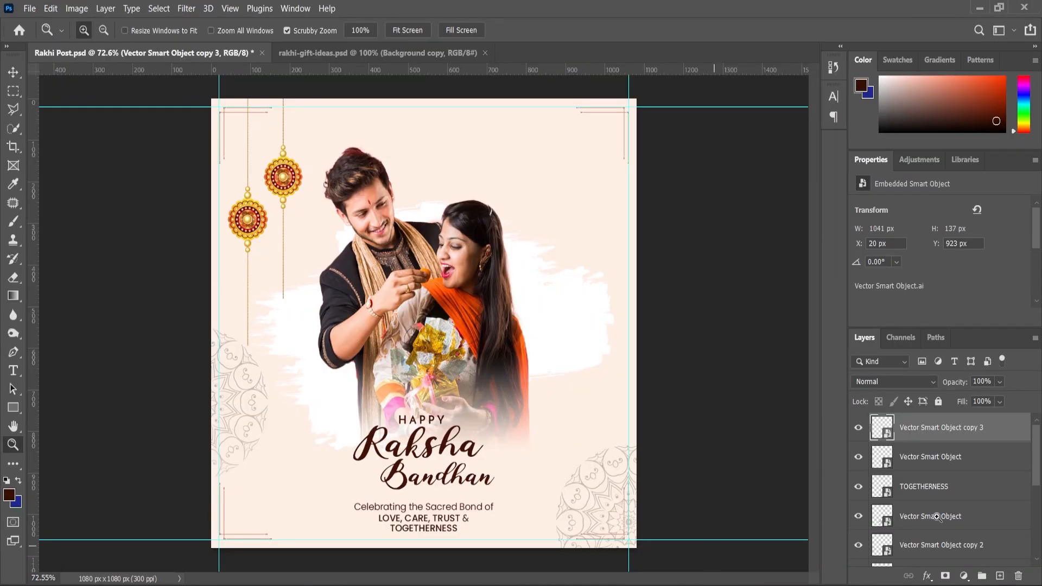
{"action": "key", "text": "ctrl+v"}
{"action": "left_click", "coordinate": [572, 149]}
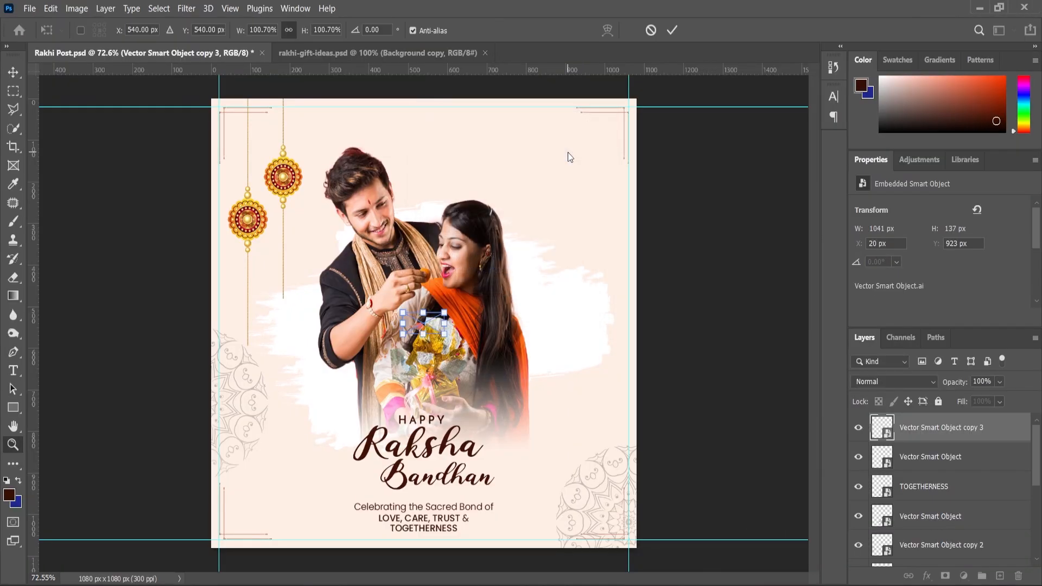
- Enlarge the mandala pair to about 502% (539 × 270 px) and place it centred across the canvas's upper edge
{"action": "left_click_drag", "start_coordinate": [446, 313], "coordinate": [532, 260]}
{"action": "left_click_drag", "start_coordinate": [475, 286], "coordinate": [477, 99]}
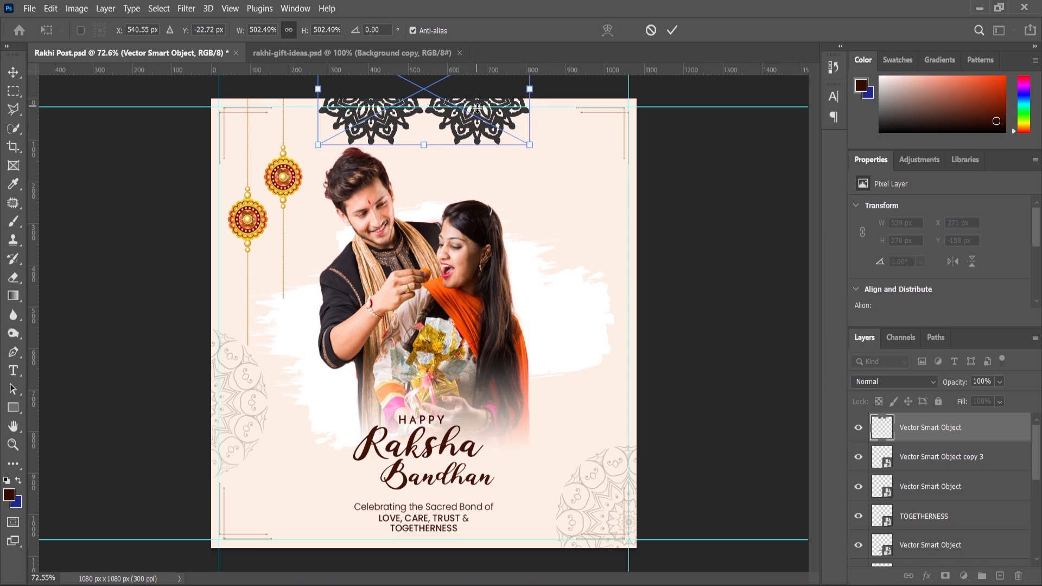
{"action": "key", "text": "Return"}
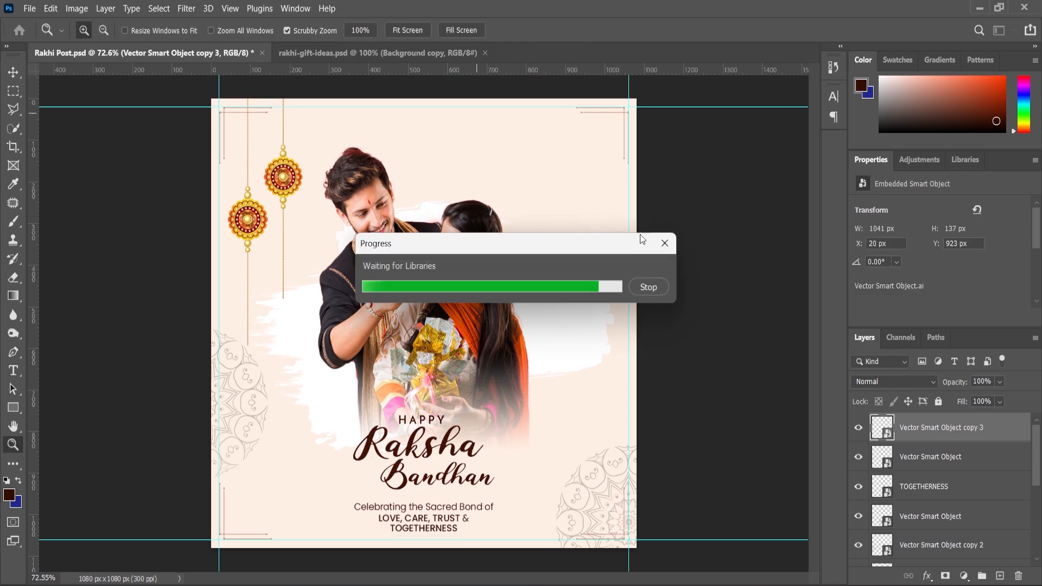
- Lower the mandala pair layer's opacity to 3%, keeping the Normal blend mode
{"action": "left_click", "coordinate": [935, 387]}
{"action": "left_click", "coordinate": [890, 234]}
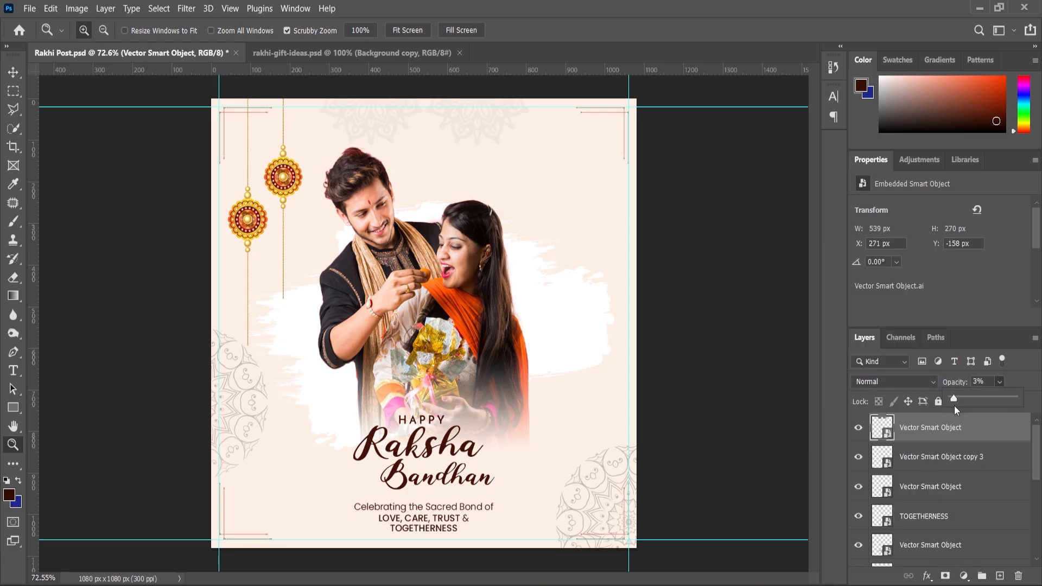
{"action": "scroll", "coordinate": [491, 173], "scroll_direction": "down", "scroll_amount": 1}
{"action": "scroll", "coordinate": [492, 173], "scroll_direction": "up", "scroll_amount": 1}
- Enlarge the faint mandala pair further to about 534% (573 × 287 px) at the canvas's upper edge
{"action": "left_click", "coordinate": [18, 72]}
{"action": "left_click_drag", "start_coordinate": [530, 145], "coordinate": [463, 125]}
{"action": "left_click", "coordinate": [16, 444]}
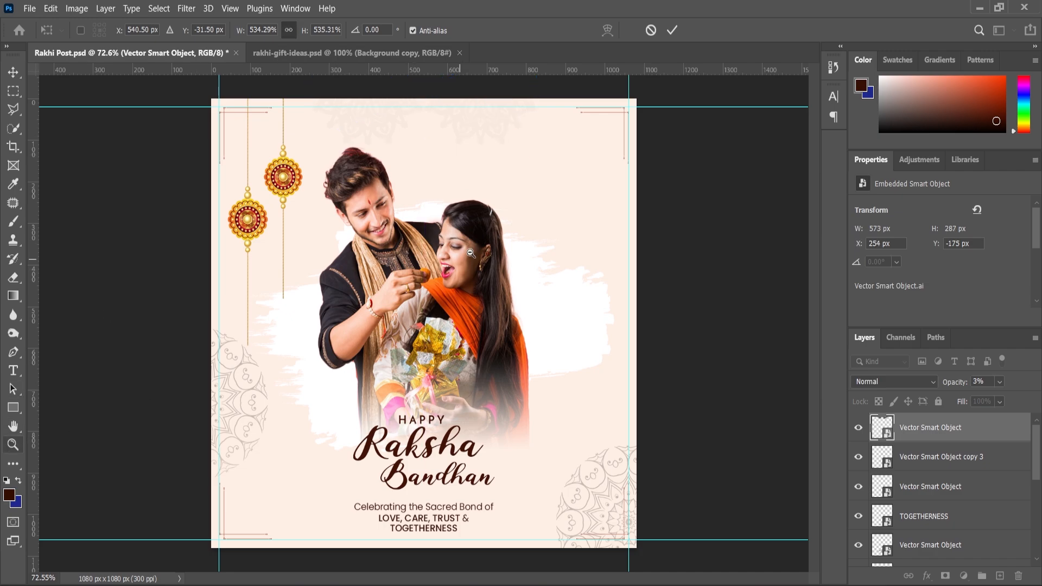
{"action": "scroll", "coordinate": [467, 250], "scroll_direction": "down", "scroll_amount": 2}
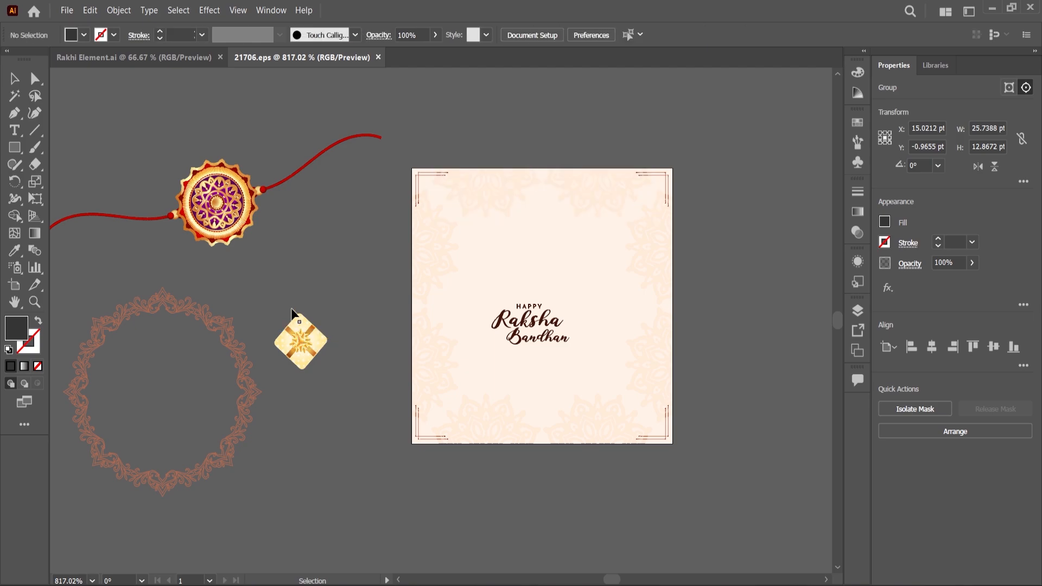
- Copy the golden gift box from the Illustrator document and paste it into Rakhi Post.psd as a Smart Object
{"action": "left_click_drag", "start_coordinate": [287, 297], "coordinate": [330, 400]}
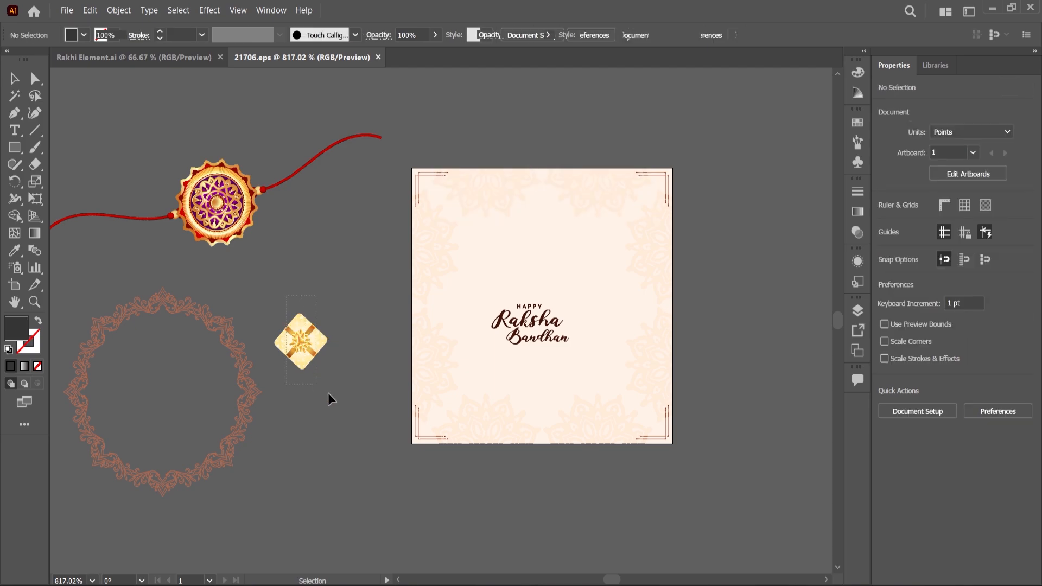
{"action": "left_click", "coordinate": [337, 374]}
{"action": "left_click_drag", "start_coordinate": [312, 346], "coordinate": [404, 366]}
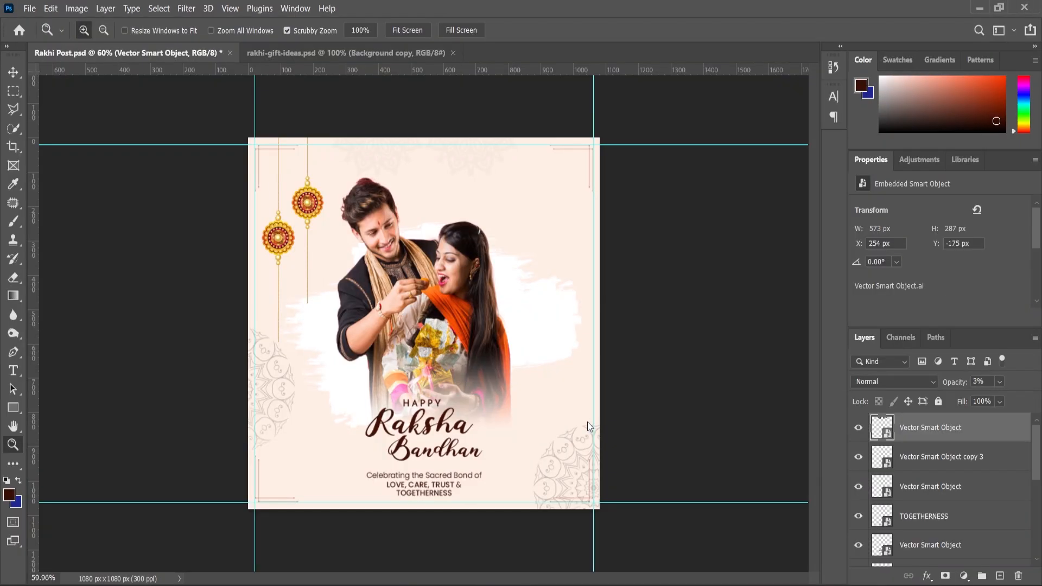
{"action": "key", "text": "ctrl+v"}
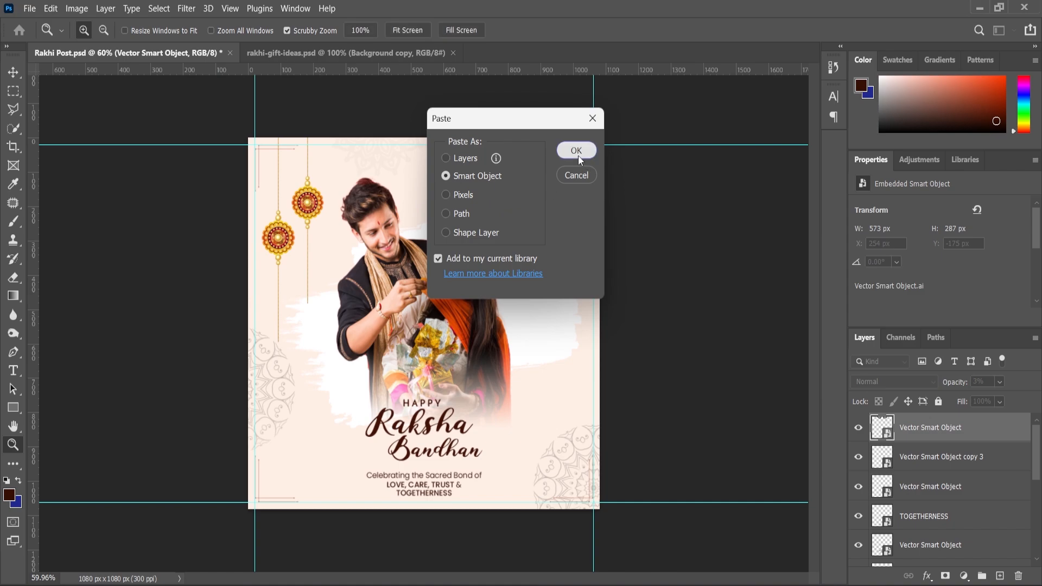
{"action": "left_click", "coordinate": [576, 151]}
- Enlarge the gift box to 166 × 165 px and place it above the end of "Raksha" at X 651 px, Y 676 px
{"action": "left_click_drag", "start_coordinate": [433, 314], "coordinate": [489, 403]}
{"action": "scroll", "coordinate": [470, 357], "scroll_direction": "up", "scroll_amount": 3}
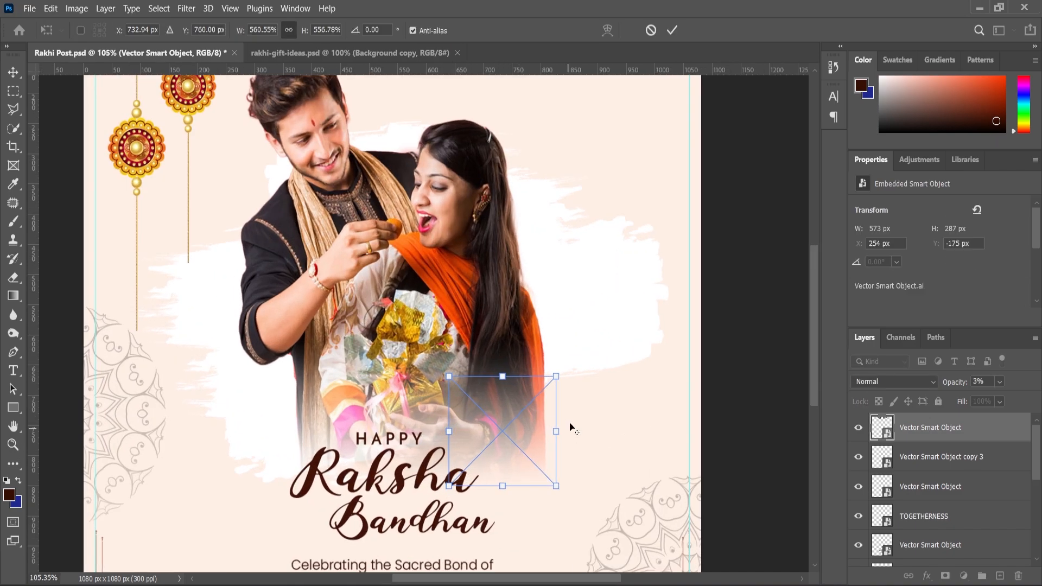
{"action": "left_click_drag", "start_coordinate": [556, 375], "coordinate": [562, 371]}
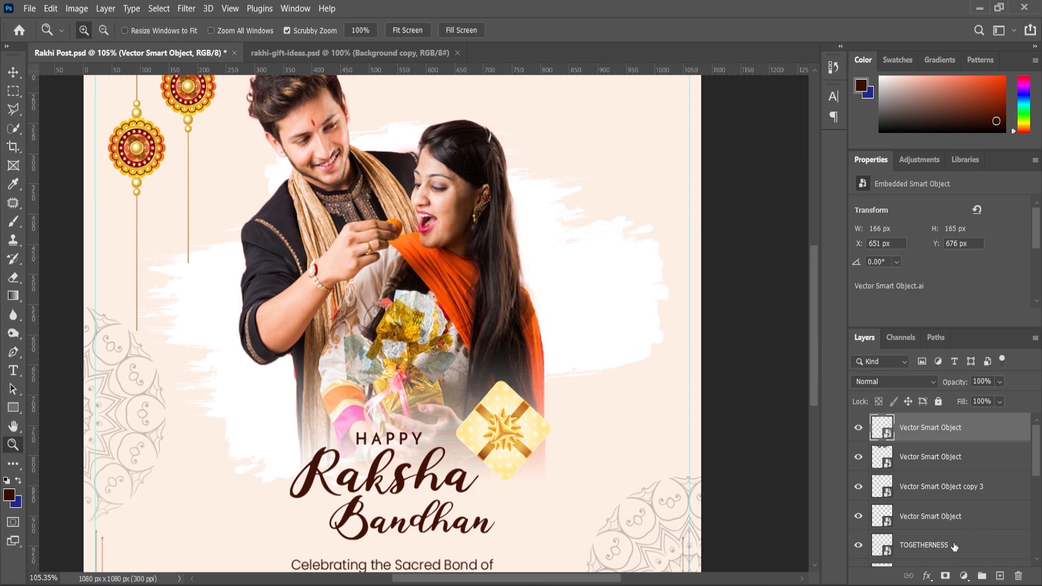
- Add a Multiply drop shadow to the gift box with 48% opacity, 122° angle, 4 px distance, 10% spread and 40 px size
{"action": "left_click", "coordinate": [927, 576]}
{"action": "left_click", "coordinate": [939, 567]}
{"action": "left_click_drag", "start_coordinate": [605, 219], "coordinate": [758, 220]}
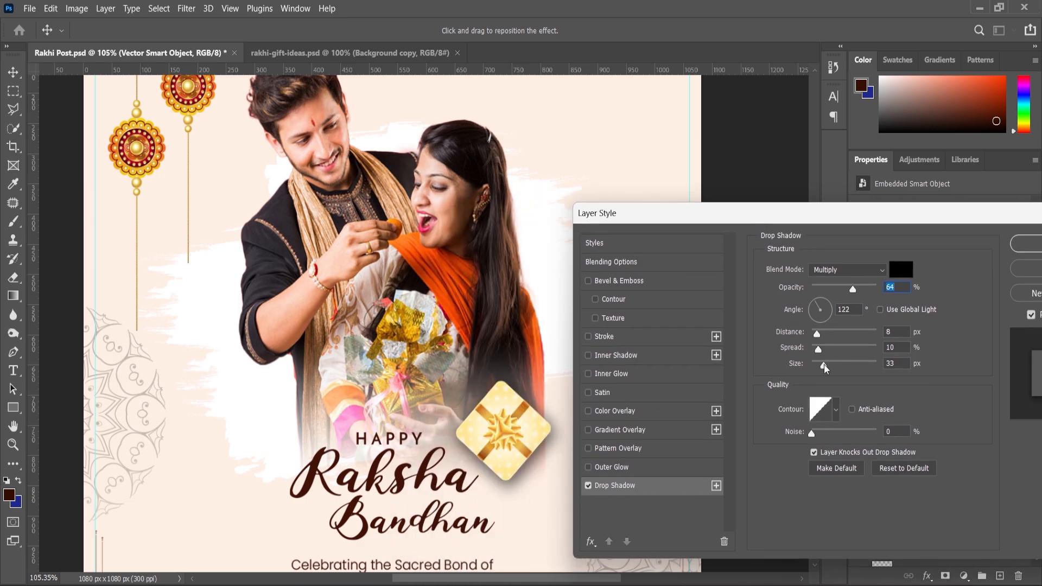
{"action": "left_click_drag", "start_coordinate": [824, 365], "coordinate": [827, 365]}
{"action": "left_click_drag", "start_coordinate": [853, 288], "coordinate": [842, 290]}
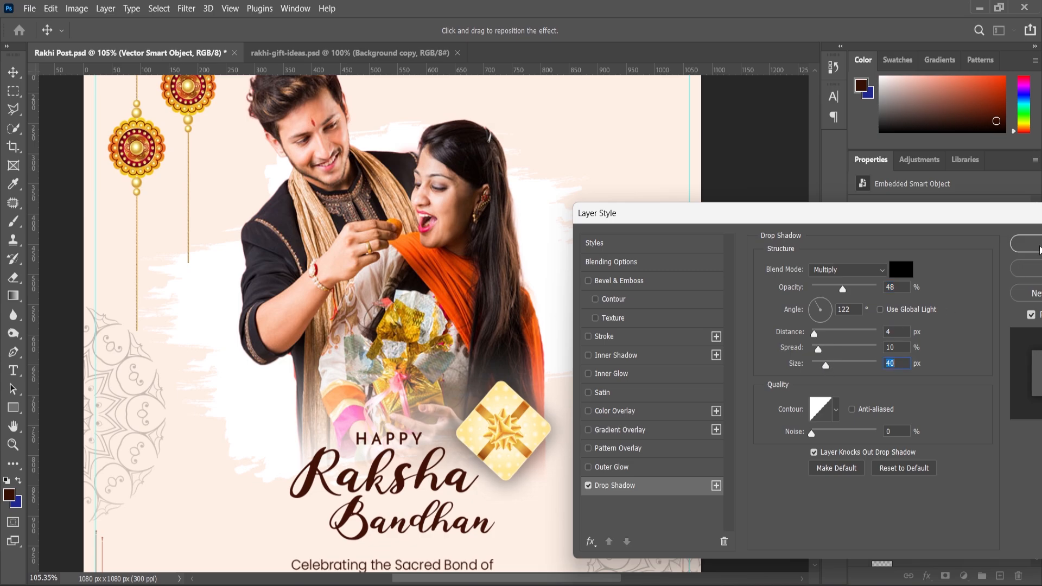
{"action": "left_click", "coordinate": [1034, 245]}
{"action": "key", "text": "z"}
{"action": "mouse_move", "coordinate": [444, 229]}
{"action": "left_mouse_down"}
{"action": "mouse_move", "coordinate": [408, 229]}
{"action": "mouse_move", "coordinate": [433, 229]}
{"action": "left_mouse_up"}
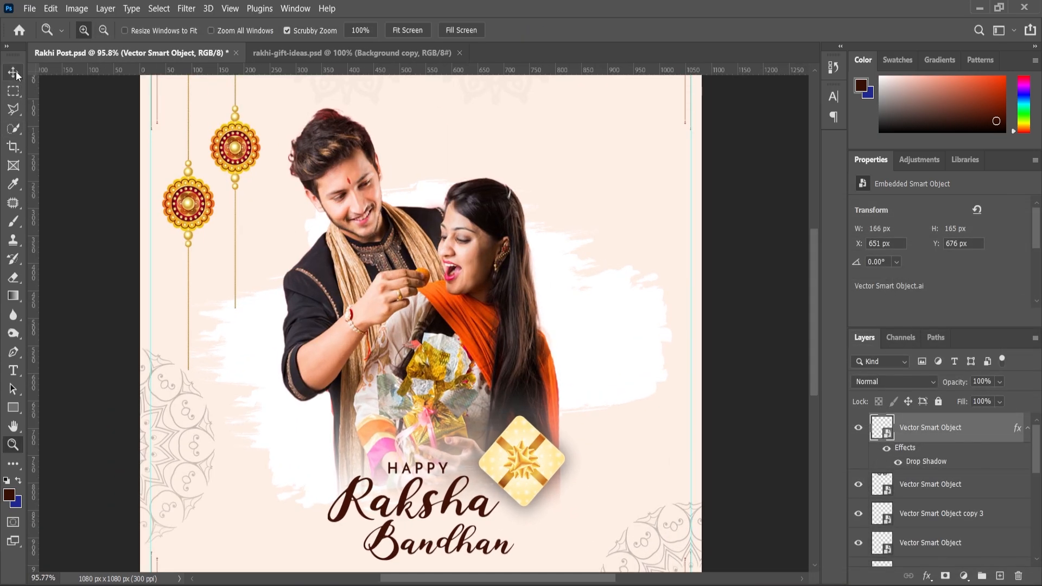
- Apply a Color Balance adjustment to the couple photo's midtones, shifting them slightly towards red, magenta and yellow
{"action": "left_click", "coordinate": [15, 73]}
{"action": "left_click", "coordinate": [336, 223]}
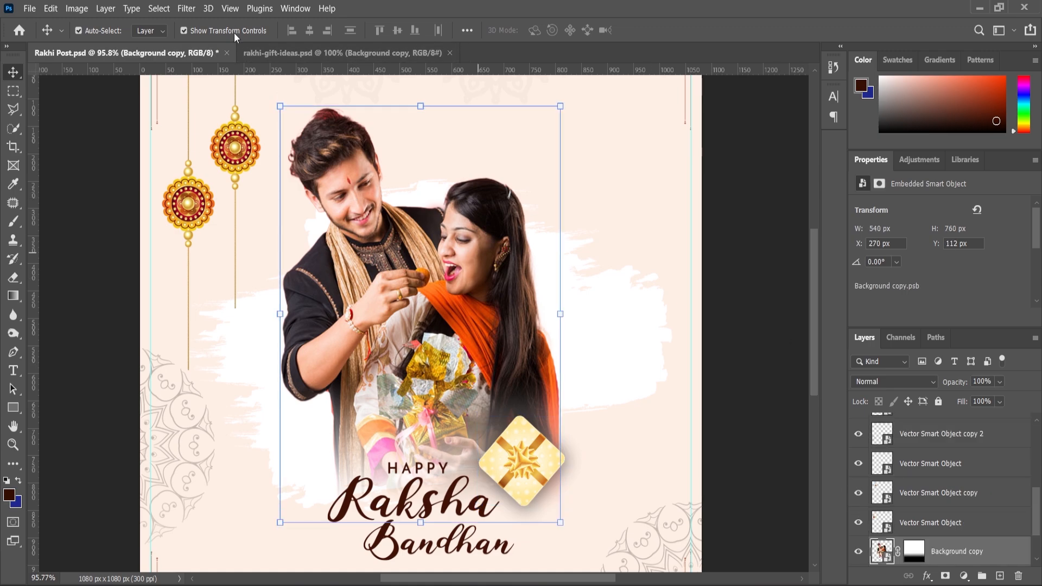
{"action": "left_click", "coordinate": [88, 12]}
{"action": "mouse_move", "coordinate": [109, 44]}
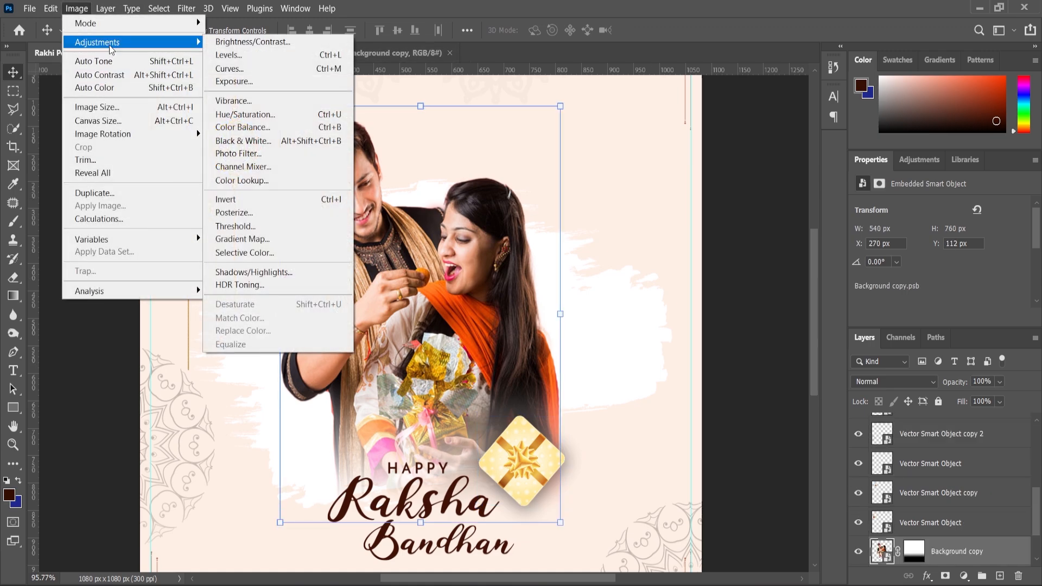
{"action": "left_click", "coordinate": [292, 128]}
{"action": "left_click_drag", "start_coordinate": [525, 128], "coordinate": [665, 153]}
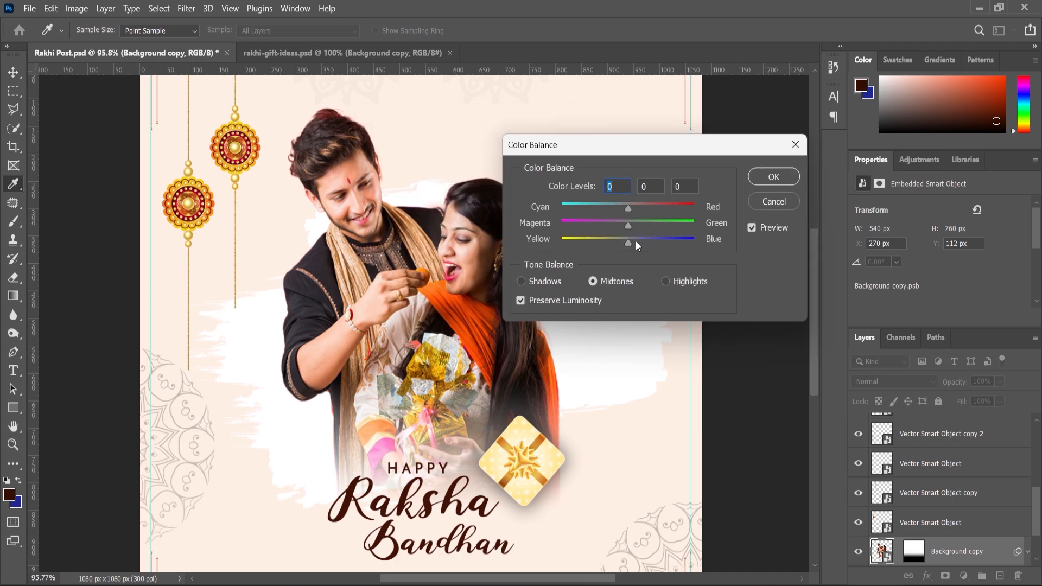
{"action": "left_click_drag", "start_coordinate": [629, 241], "coordinate": [623, 245]}
{"action": "left_click", "coordinate": [632, 212]}
{"action": "left_click_drag", "start_coordinate": [628, 226], "coordinate": [613, 246]}
{"action": "key", "text": "Return"}
{"action": "key", "text": "v"}
- Apply a Hue/Saturation adjustment to the couple photo with Lightness at -5
{"action": "left_click", "coordinate": [77, 8]}
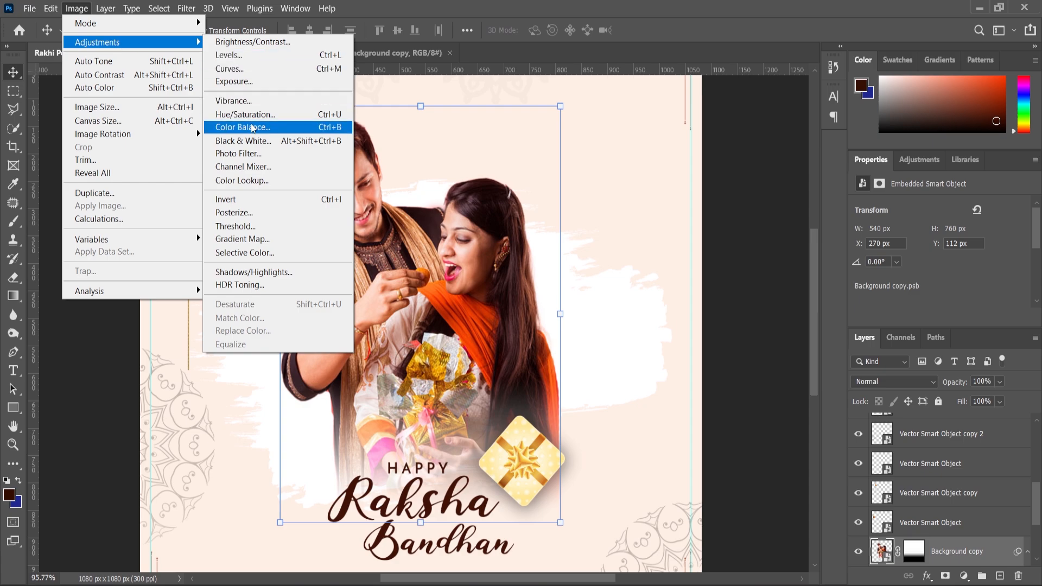
{"action": "left_click", "coordinate": [253, 115]}
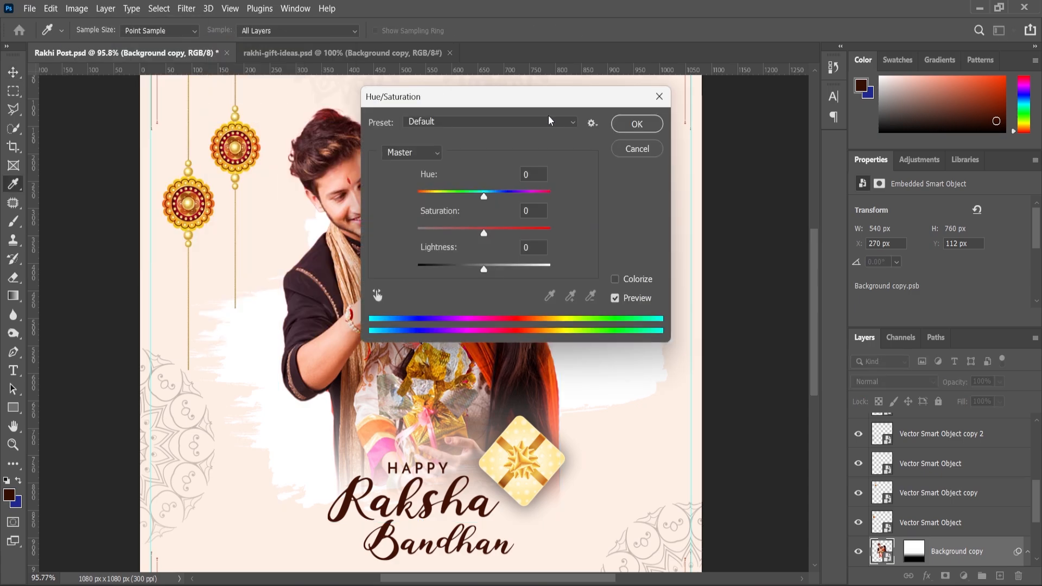
{"action": "left_click_drag", "start_coordinate": [692, 294], "coordinate": [688, 293]}
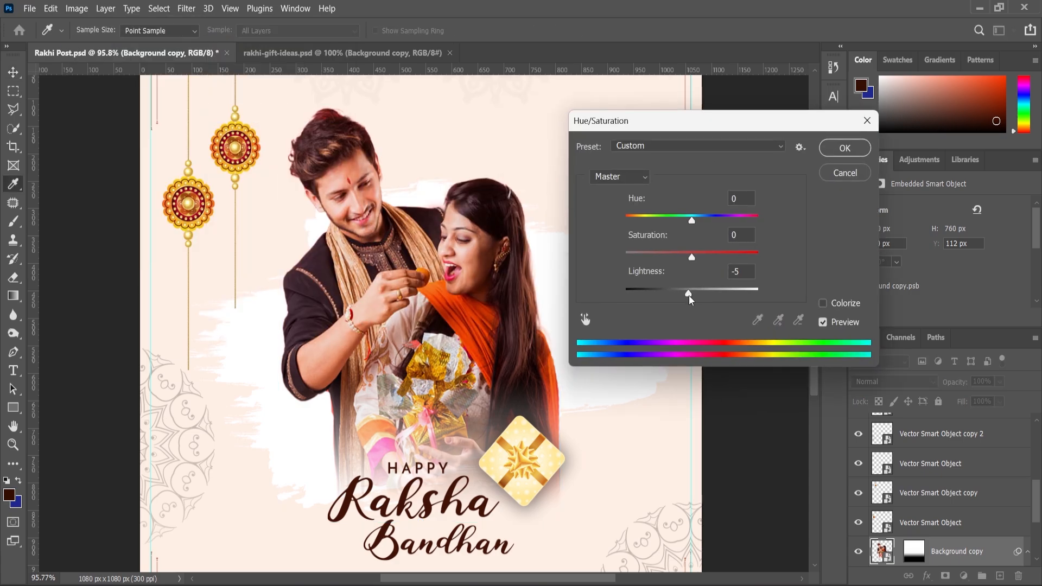
{"action": "left_click", "coordinate": [692, 220]}
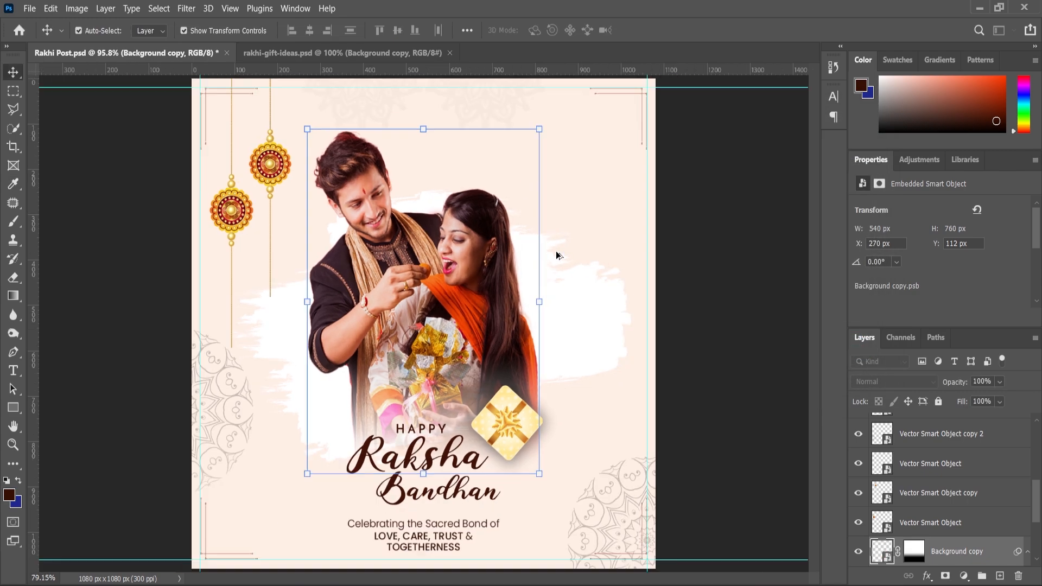
{"action": "left_click", "coordinate": [13, 445]}
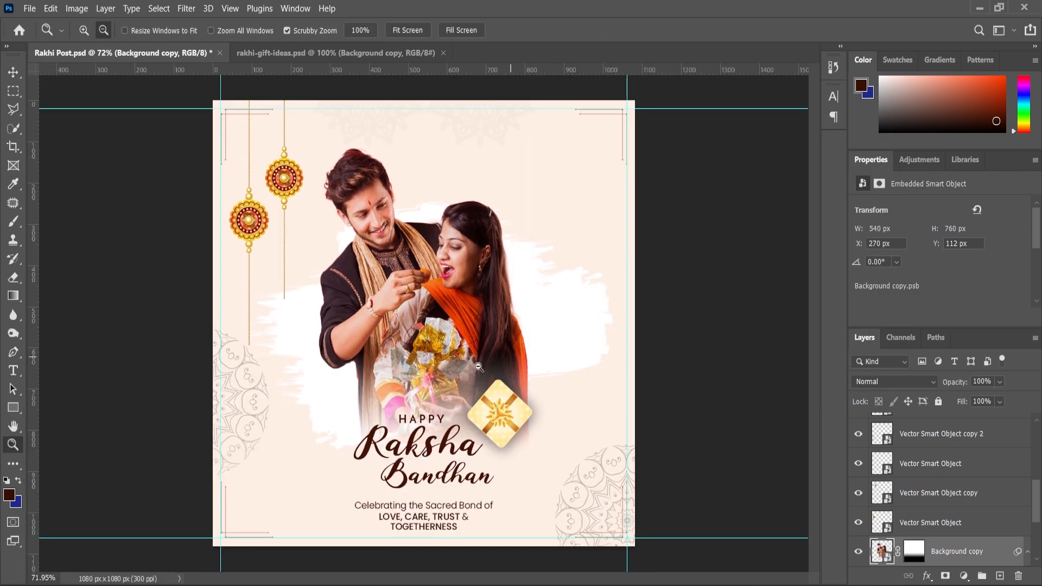
{"action": "left_click", "coordinate": [621, 445]}
{"action": "key", "text": "v"}
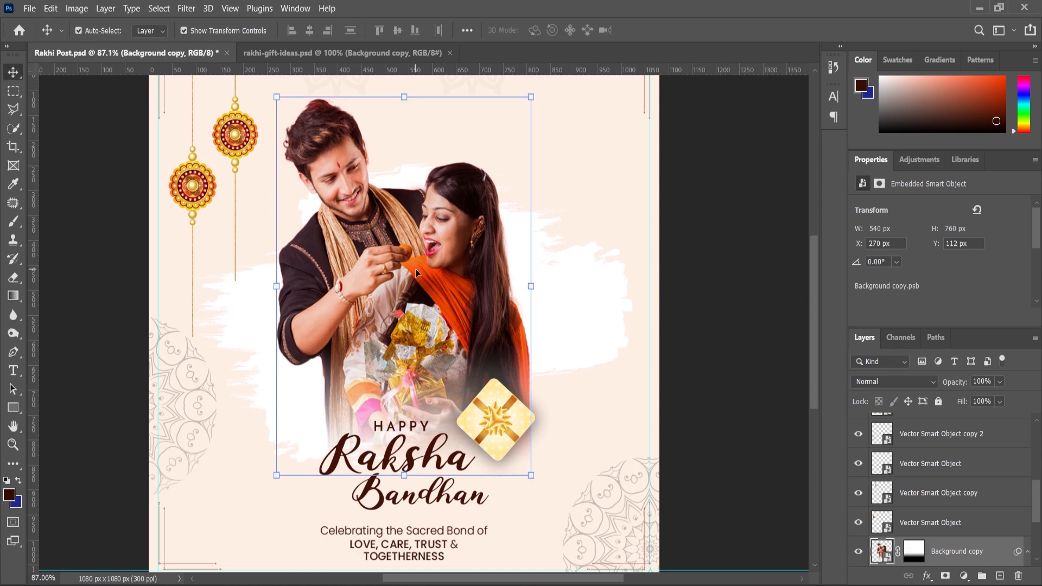
- Add an empty layer above the couple photo and set the foreground colour to white (ffffff)
{"action": "scroll", "coordinate": [956, 522], "scroll_direction": "down", "scroll_amount": 1}
{"action": "left_click", "coordinate": [996, 576]}
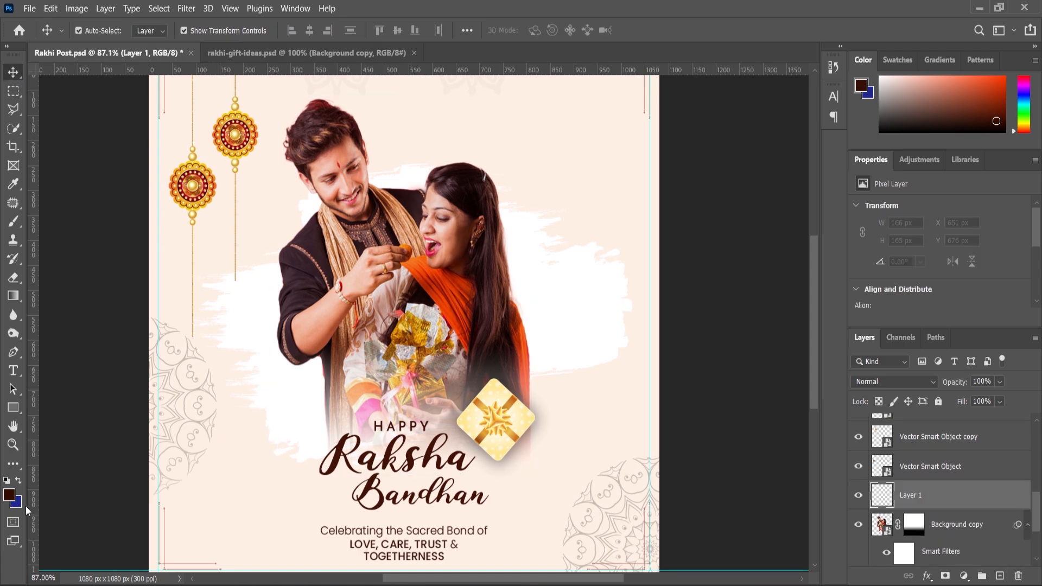
{"action": "key", "text": "i"}
{"action": "left_click", "coordinate": [10, 495]}
{"action": "left_click_drag", "start_coordinate": [597, 254], "coordinate": [551, 198]}
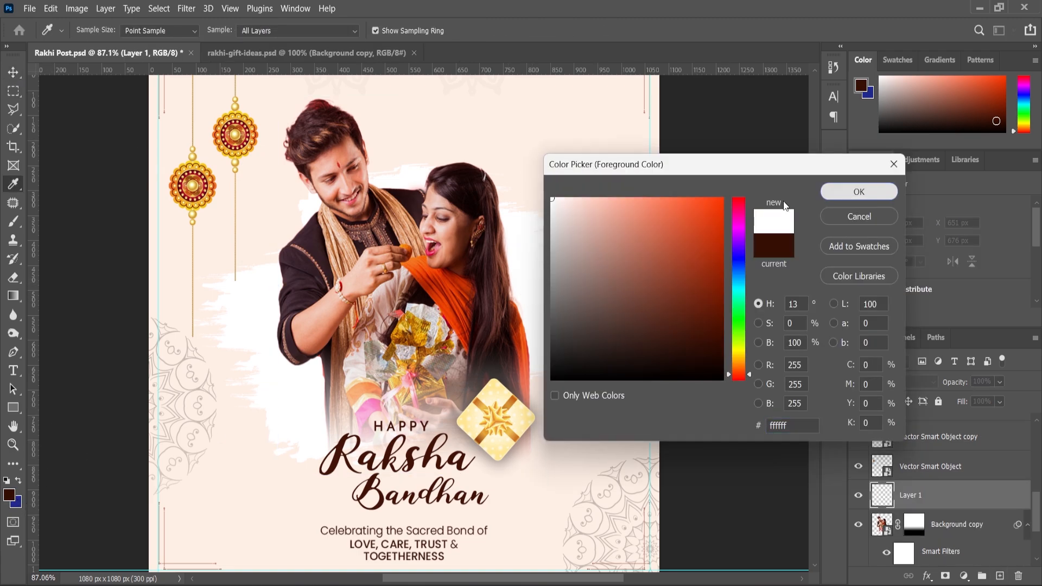
{"action": "left_click", "coordinate": [859, 191]}
- Enlarge the Brush to 400 px, try one hard-edged white dab around the lettering and undo that dab
{"action": "key", "text": "b"}
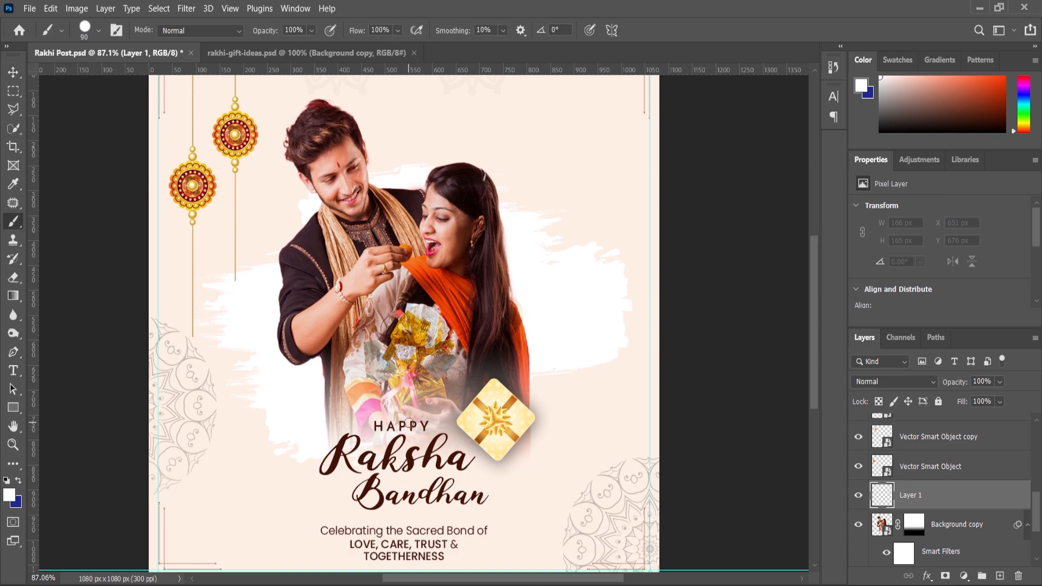
{"action": "key", "text": "bracketright"}
{"action": "key", "text": "bracketright"}
{"action": "key", "text": "bracketright"}
{"action": "key", "text": "bracketright"}
{"action": "key", "text": "bracketright"}
{"action": "key", "text": "bracketright"}
{"action": "key", "text": "bracketright"}
{"action": "key", "text": "bracketright"}
{"action": "left_click", "coordinate": [409, 423]}
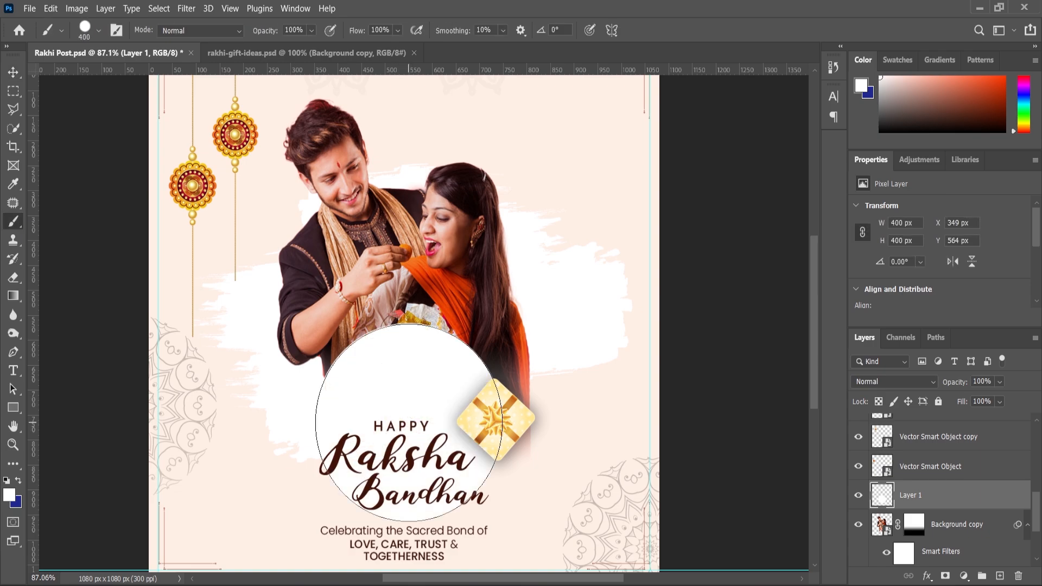
{"action": "key", "text": "ctrl+z"}
- Paint a soft white glow behind the Happy Raksha Bandhan lettering using a brush with 0% hardness and 300 px size
{"action": "right_click", "coordinate": [411, 424]}
{"action": "left_click_drag", "start_coordinate": [567, 394], "coordinate": [465, 412]}
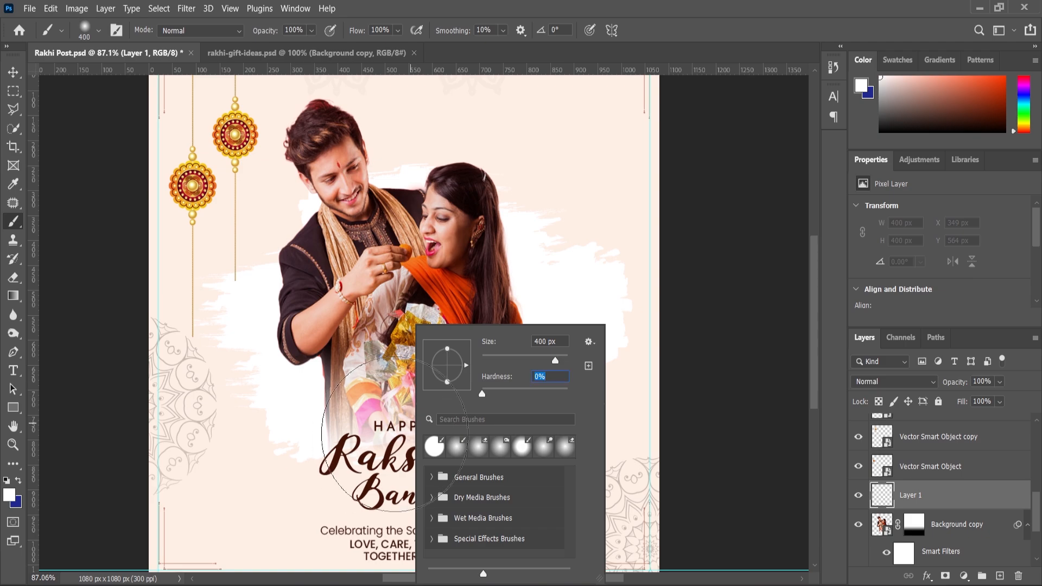
{"action": "key", "text": "Return"}
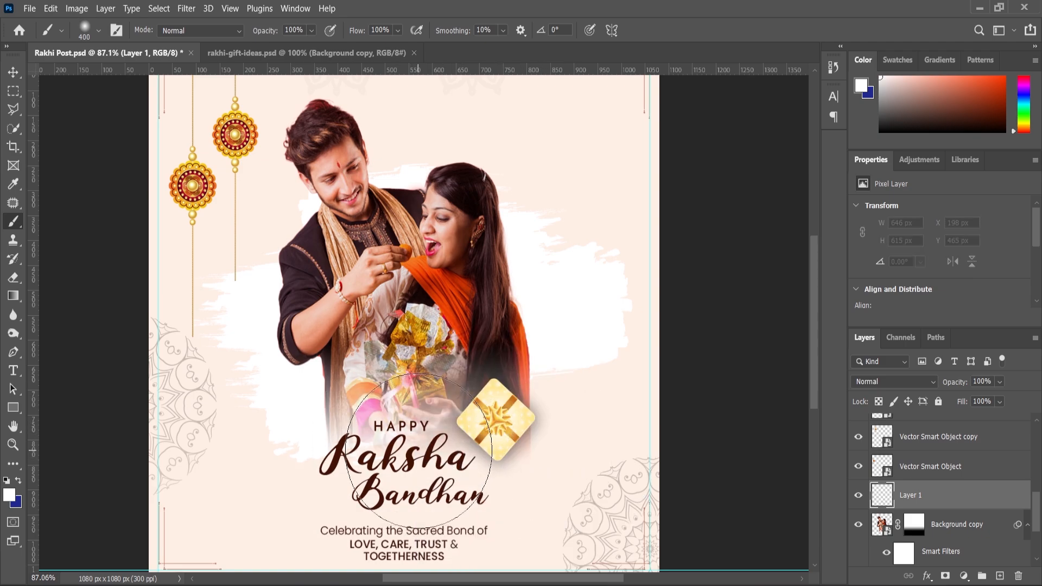
{"action": "key", "text": "bracketleft"}
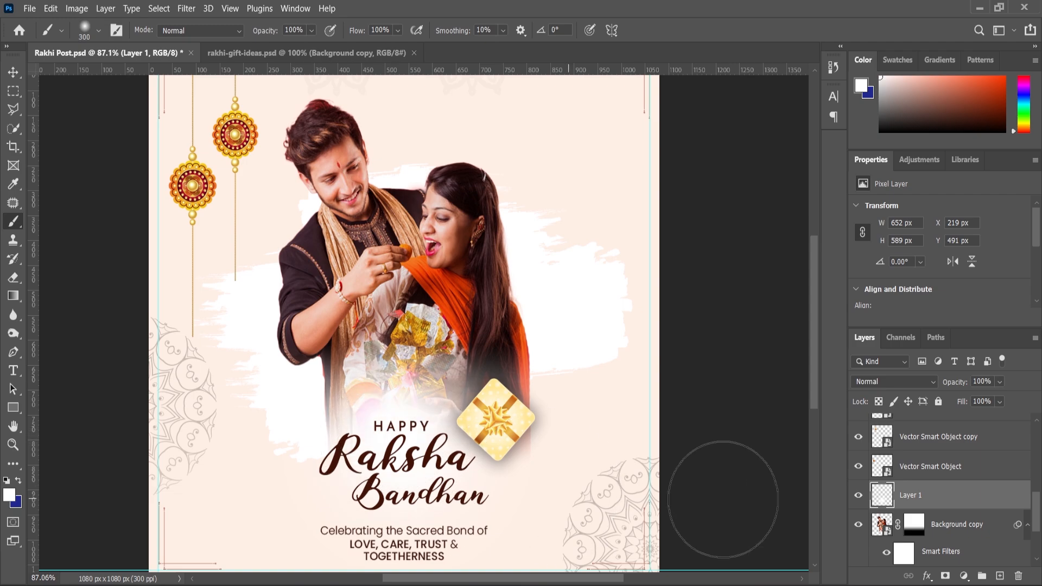
- Copy the round ornamental frame from 21706.eps in Illustrator and paste it above the Patch layer of Rakhi Post.psd as a Smart Object
{"action": "scroll", "coordinate": [517, 373], "scroll_direction": "down", "scroll_amount": 4}
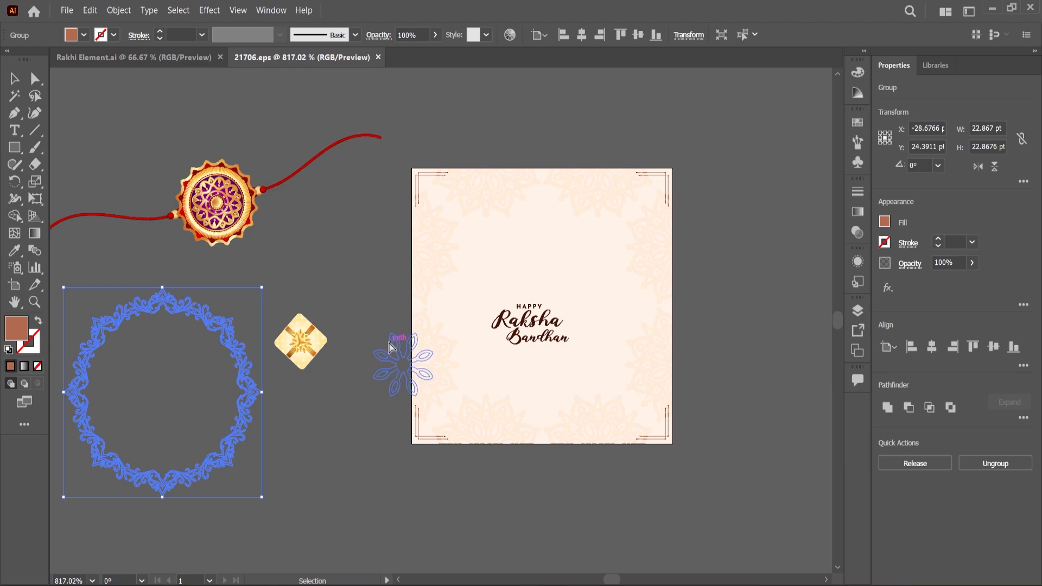
{"action": "key", "text": "ctrl+c"}
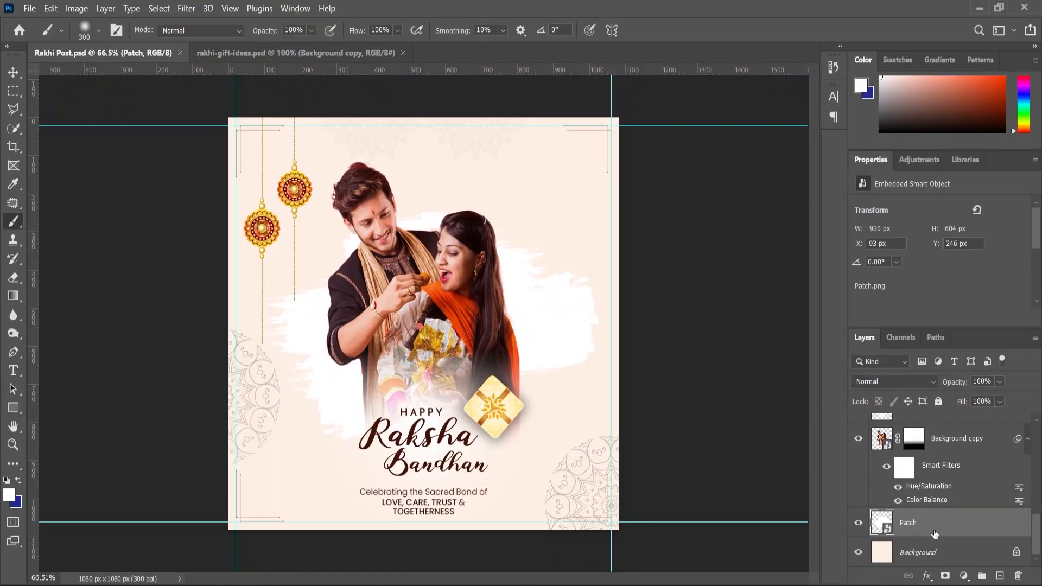
{"action": "key", "text": "ctrl+v"}
{"action": "left_click", "coordinate": [574, 150]}
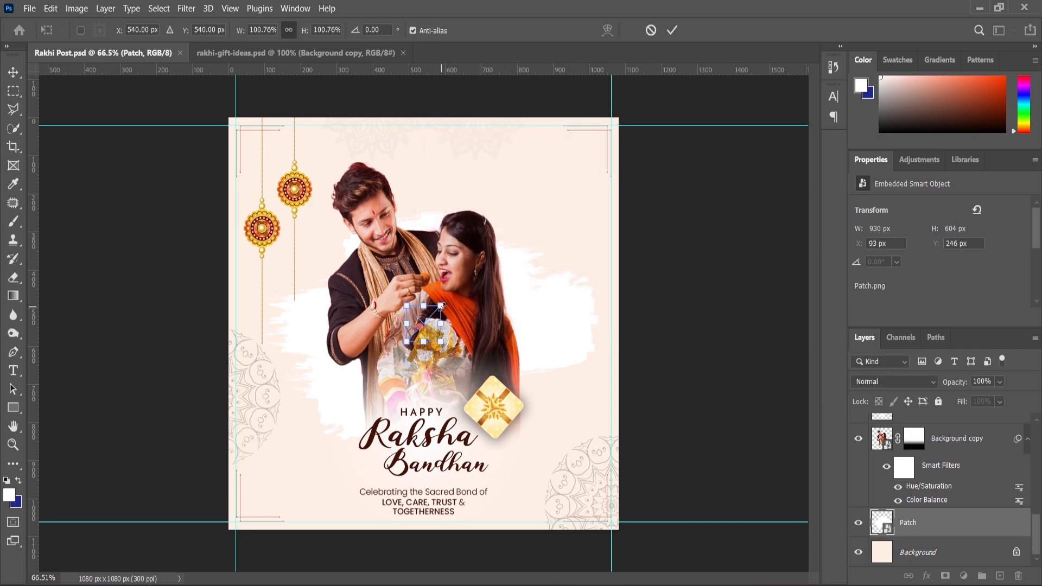
- Enlarge the round ornamental frame to 818 × 818 px and centre it on the canvas at X 131 px, Y 131 px
{"action": "left_click_drag", "start_coordinate": [440, 305], "coordinate": [596, 194]}
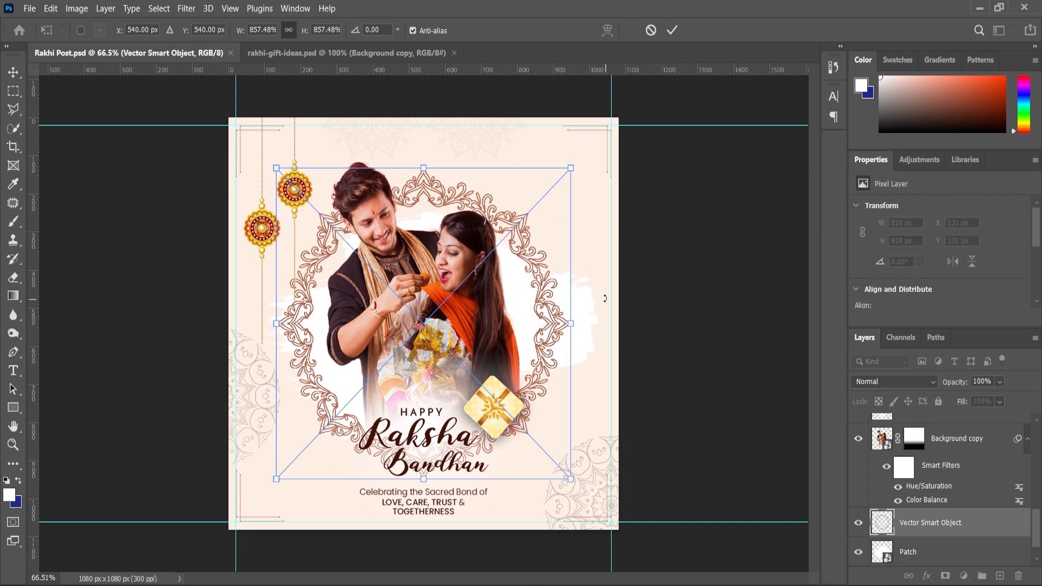
{"action": "key", "text": "Return"}
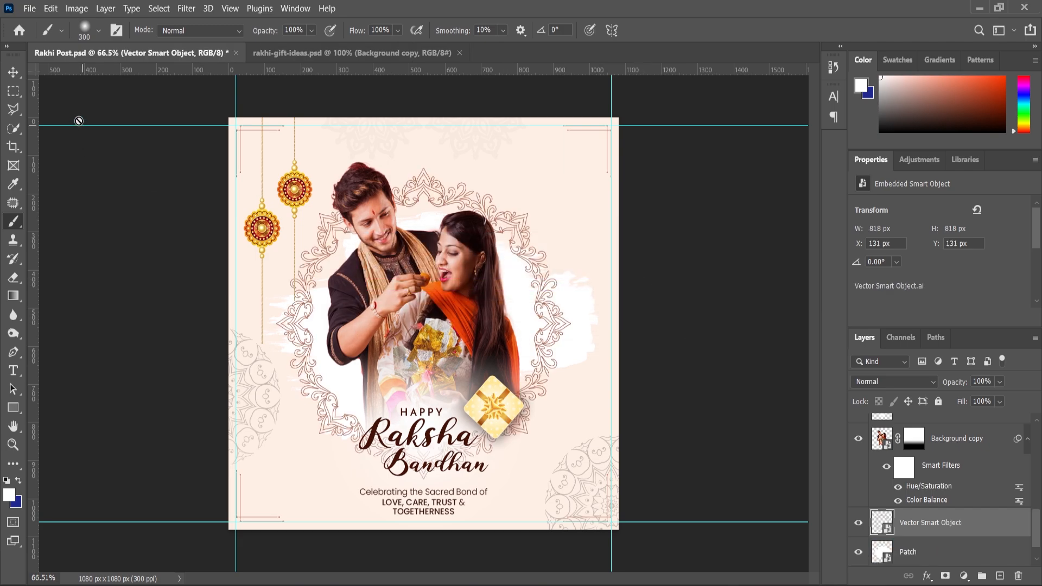
{"action": "key", "text": "v"}
{"action": "key", "text": "ctrl+a"}
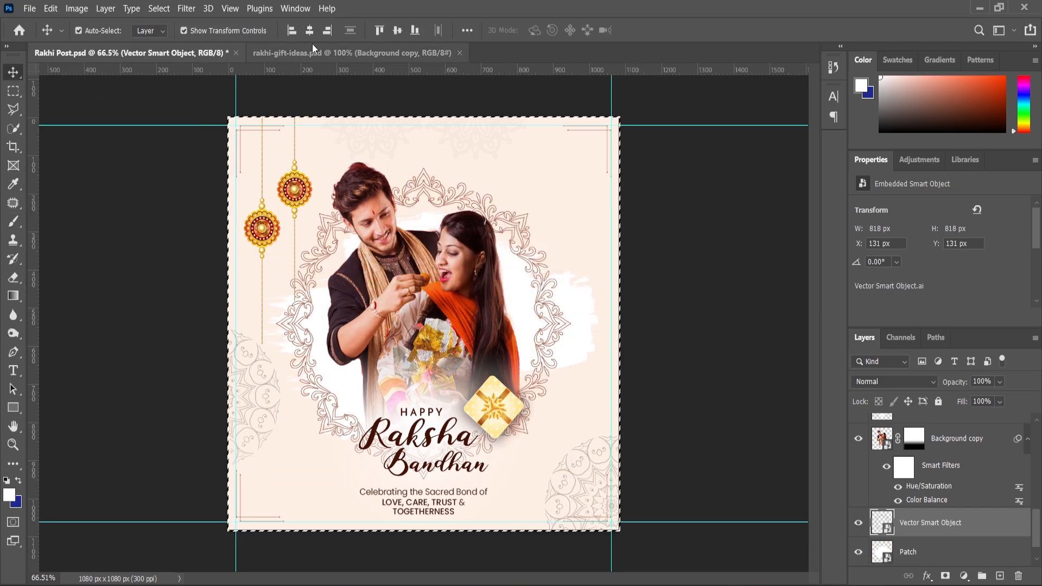
{"action": "key", "text": "ctrl+d"}
{"action": "left_click", "coordinate": [642, 375]}
{"action": "left_click", "coordinate": [549, 335]}
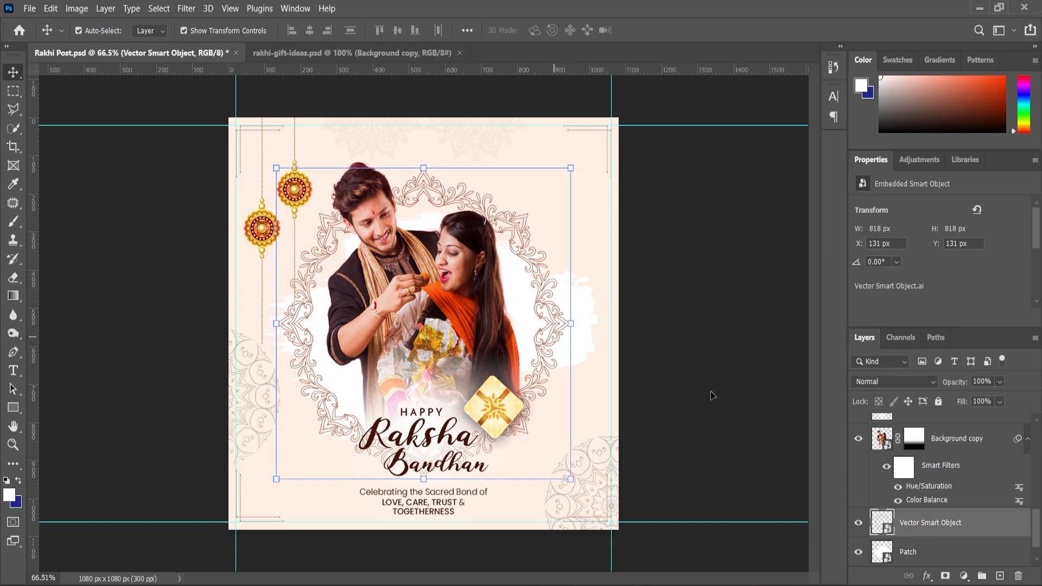
- Lower the round frame's opacity to 5% and move its layer beneath Patch
{"action": "left_click_drag", "start_coordinate": [997, 397], "coordinate": [975, 398]}
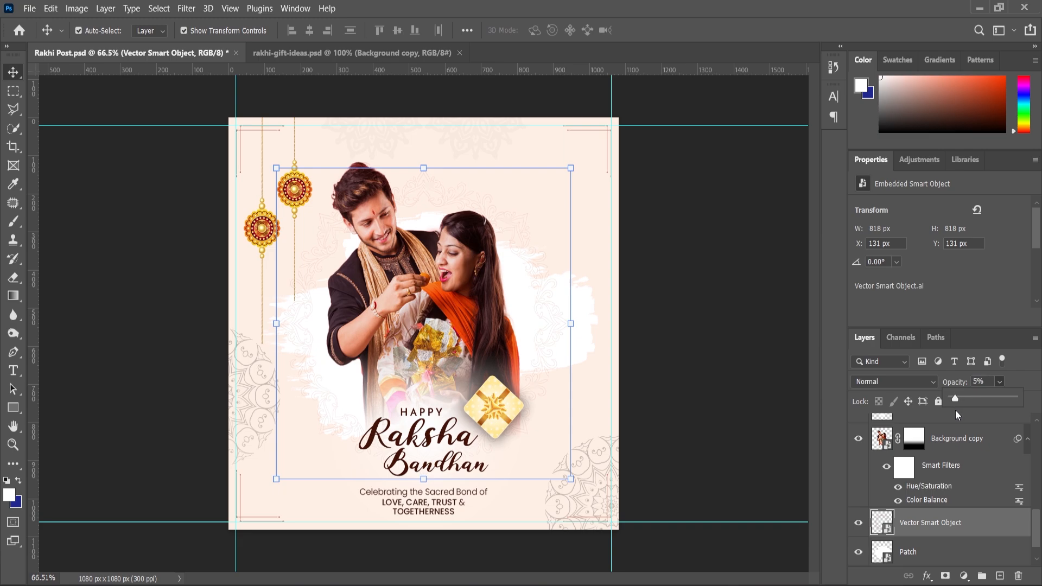
{"action": "scroll", "coordinate": [933, 529], "scroll_direction": "down", "scroll_amount": 1}
{"action": "left_click_drag", "start_coordinate": [909, 492], "coordinate": [910, 524]}
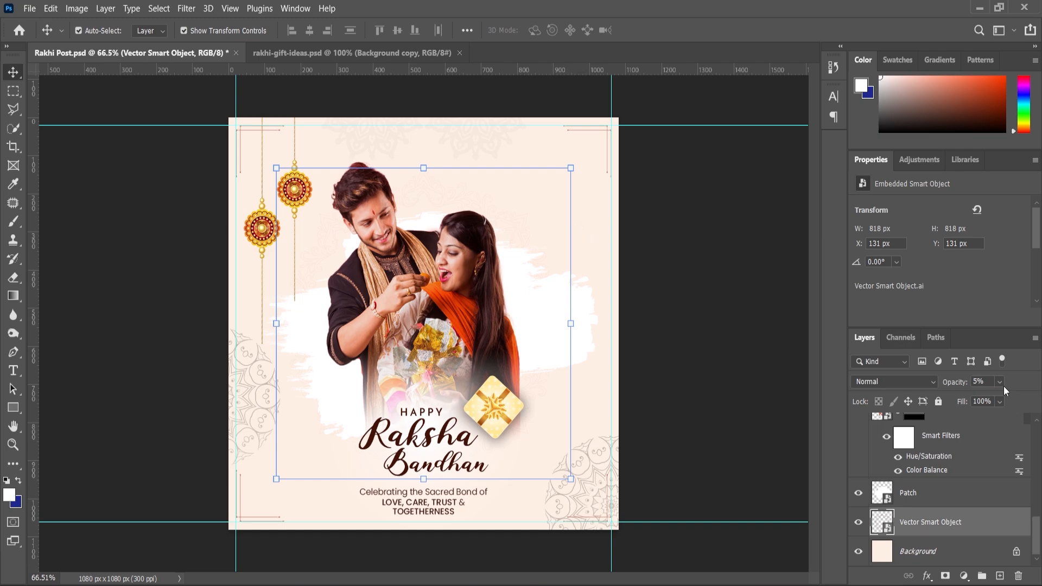
- Place the round ornamental frame above the Patch layer at 830 × 830 px with 14% opacity
{"action": "left_click_drag", "start_coordinate": [975, 399], "coordinate": [974, 396]}
{"action": "left_click_drag", "start_coordinate": [571, 169], "coordinate": [573, 165]}
{"action": "key", "text": "Return"}
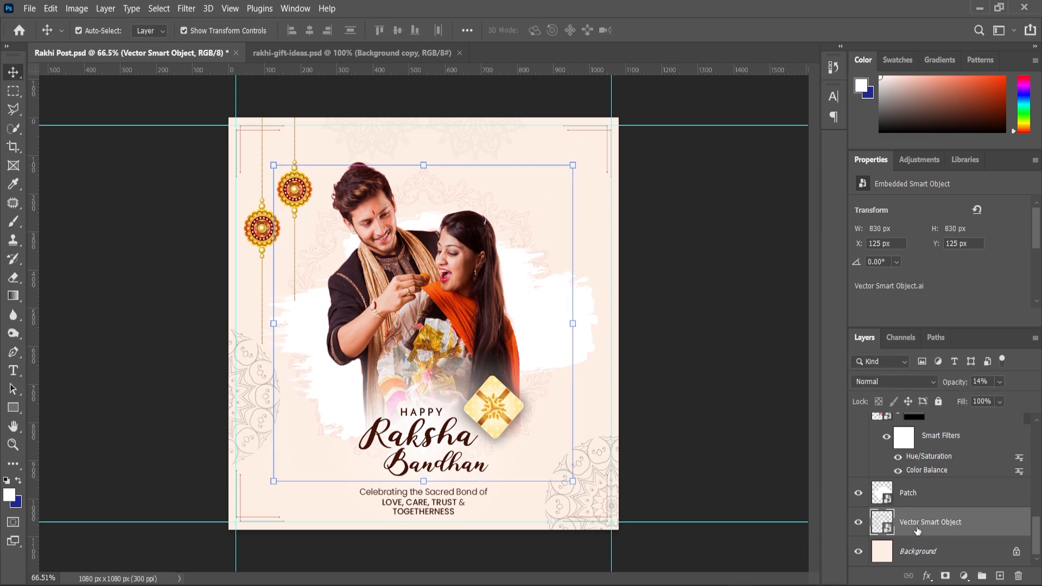
{"action": "left_click_drag", "start_coordinate": [917, 522], "coordinate": [916, 495]}
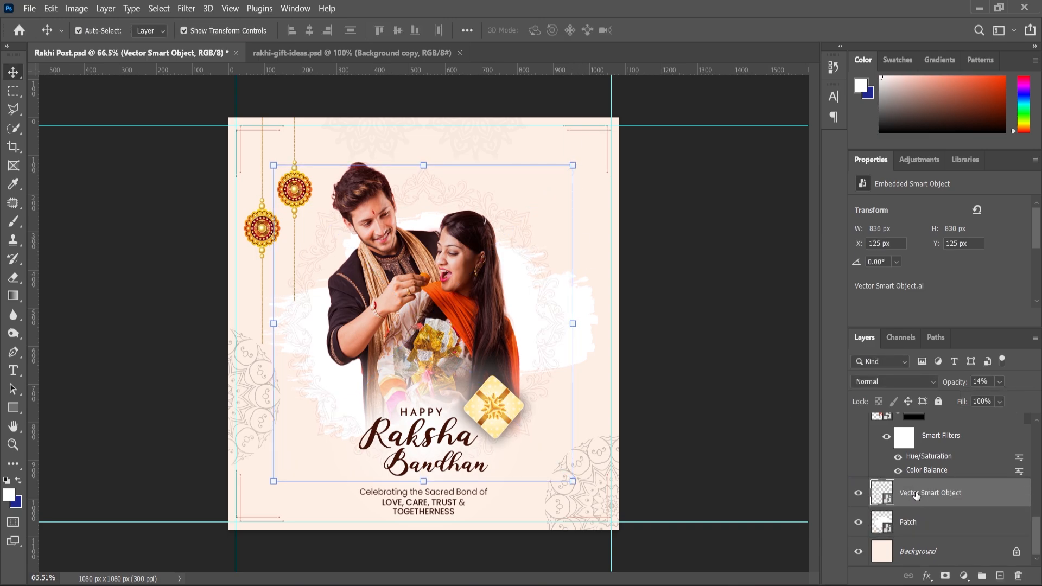
- Scale the faint mandalas at the canvas's upper edge to 475 × 238 px at X 303 px, Y -169 px
{"action": "left_click", "coordinate": [487, 145]}
{"action": "mouse_move", "coordinate": [484, 141]}
{"action": "left_mouse_down"}
{"action": "mouse_move", "coordinate": [484, 130]}
{"action": "mouse_move", "coordinate": [513, 146]}
{"action": "mouse_move", "coordinate": [475, 139]}
{"action": "left_mouse_up"}
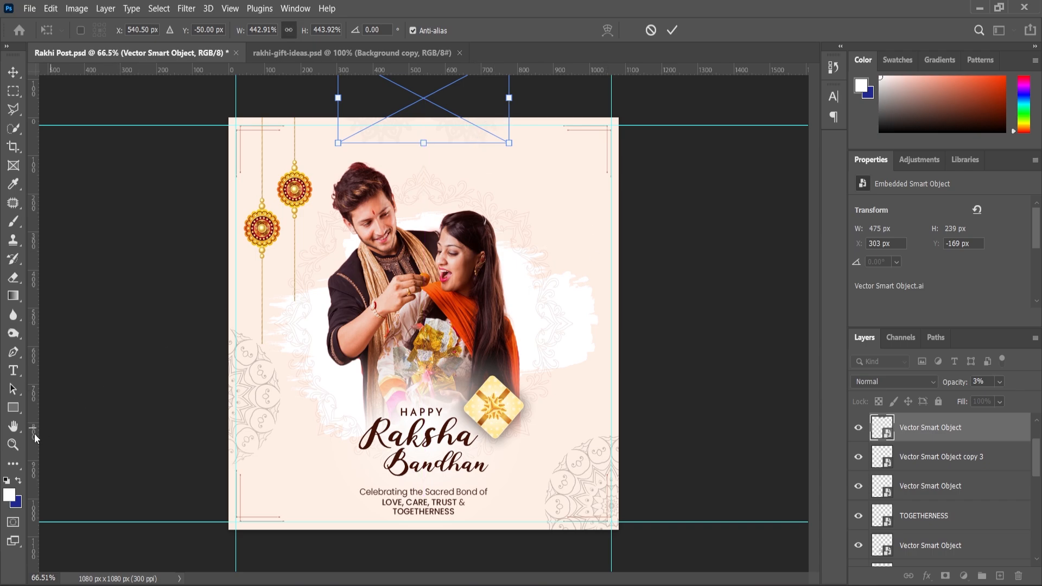
{"action": "left_click", "coordinate": [13, 444]}
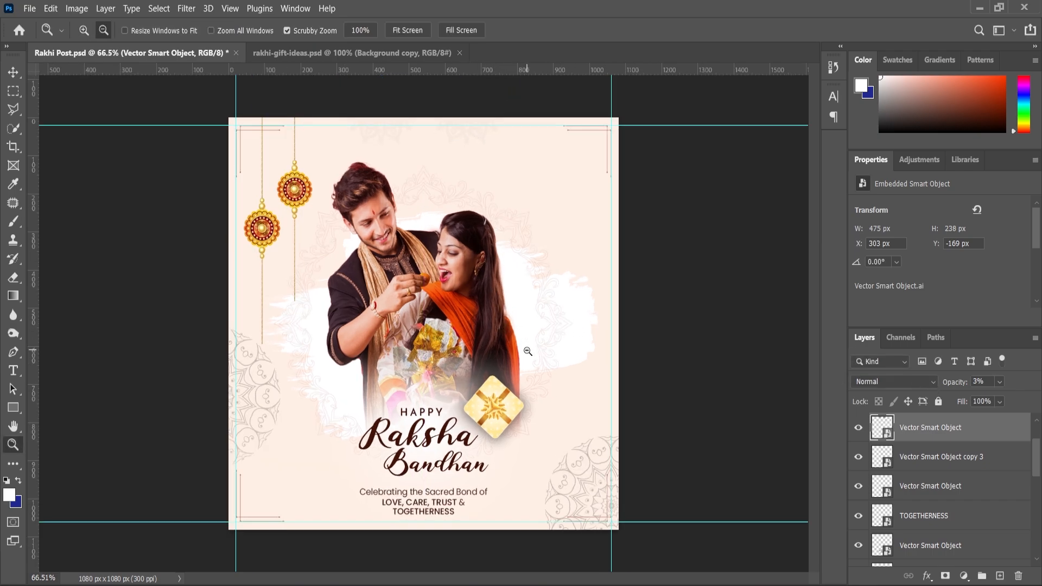
- Shrink the mandala on the canvas's left edge to 253 × 253 px and place it at X -146 px, Y 619 px
{"action": "left_click", "coordinate": [13, 72]}
{"action": "left_click", "coordinate": [283, 387]}
{"action": "scroll", "coordinate": [285, 386], "scroll_direction": "up", "scroll_amount": 5}
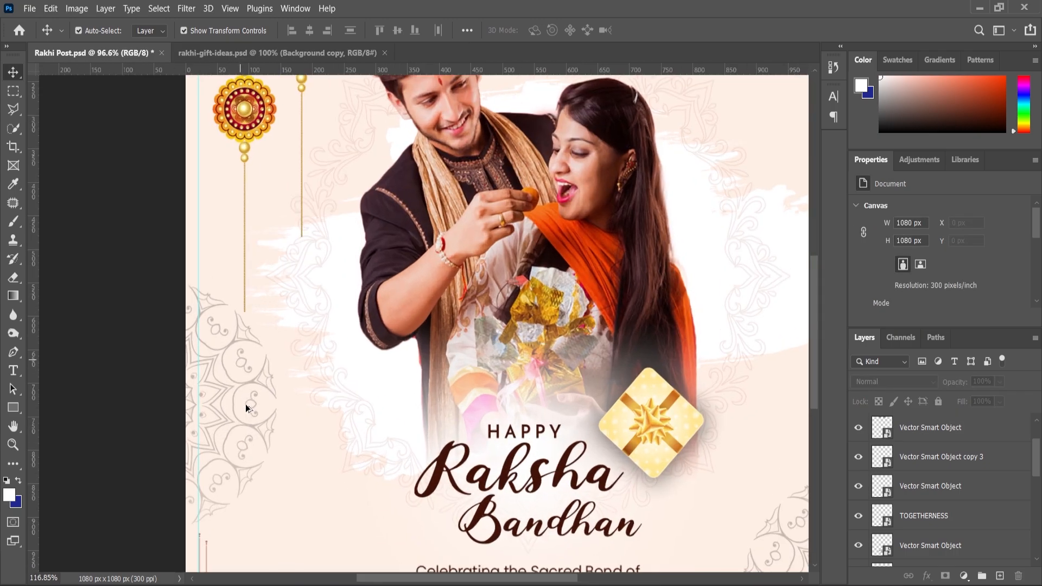
{"action": "left_click_drag", "start_coordinate": [237, 382], "coordinate": [222, 399]}
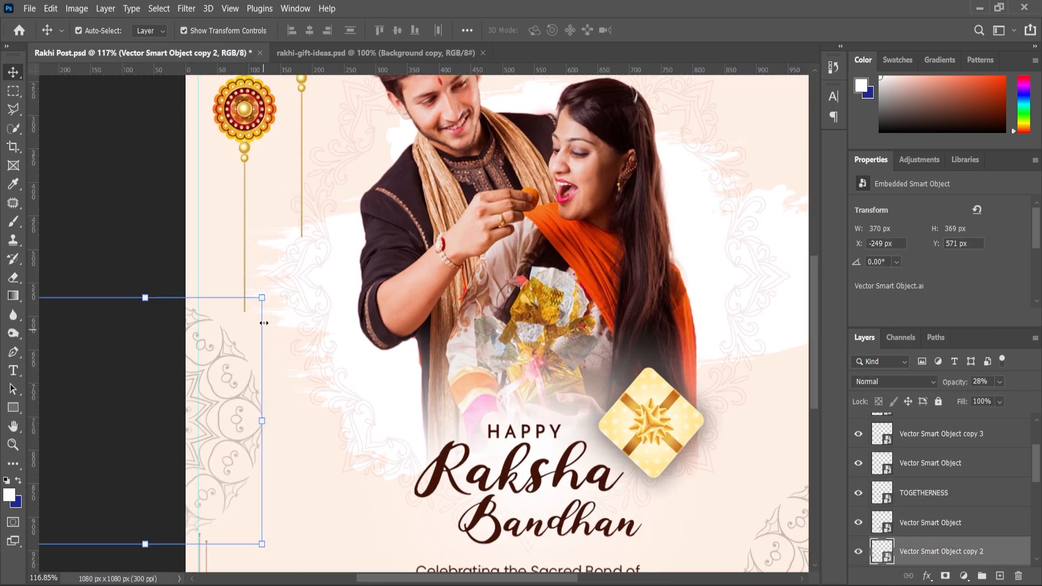
{"action": "left_click_drag", "start_coordinate": [262, 300], "coordinate": [226, 333]}
{"action": "left_click_drag", "start_coordinate": [205, 442], "coordinate": [234, 437]}
{"action": "left_click", "coordinate": [14, 445]}
{"action": "scroll", "coordinate": [373, 317], "scroll_direction": "down", "scroll_amount": 2}
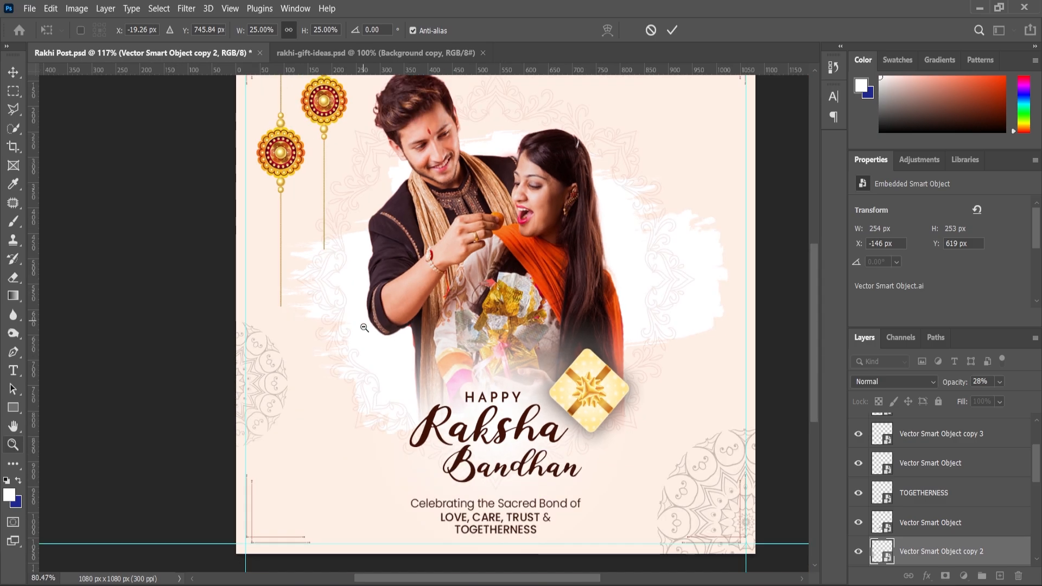
{"action": "scroll", "coordinate": [717, 507], "scroll_direction": "up", "scroll_amount": 1}
{"action": "scroll", "coordinate": [717, 508], "scroll_direction": "up", "scroll_amount": 1}
{"action": "key", "text": "v"}
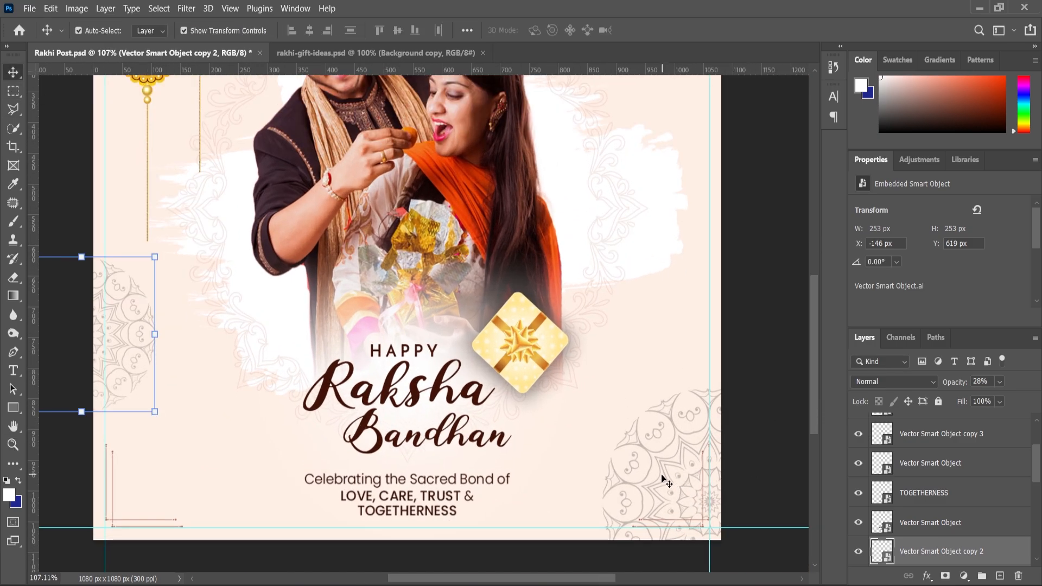
- Shrink the mandala in the canvas's lower-right corner to 282 × 282 px and place it at X 904 px, Y 830 px
{"action": "left_click", "coordinate": [669, 482]}
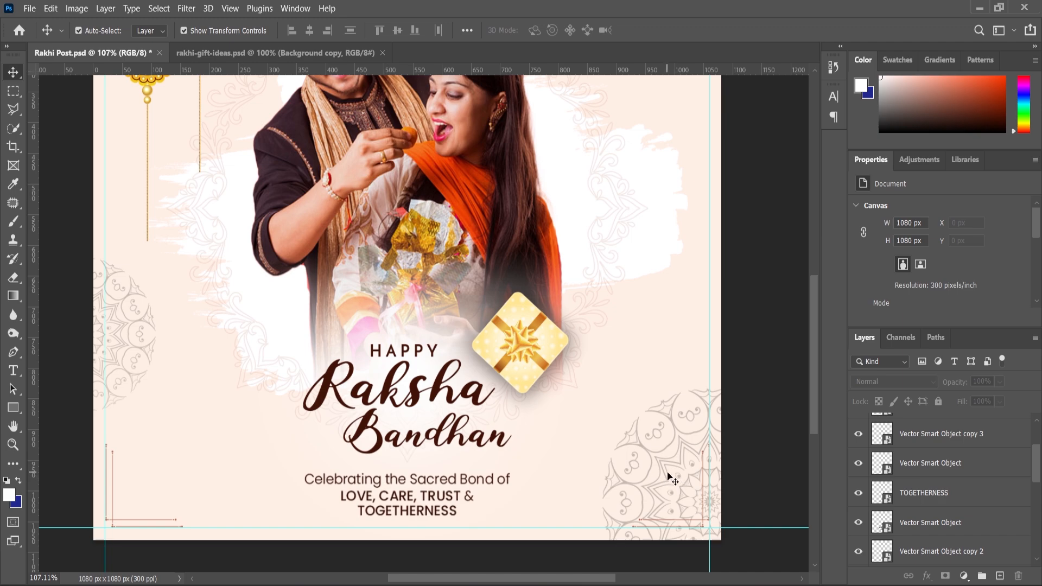
{"action": "left_click_drag", "start_coordinate": [675, 425], "coordinate": [674, 435]}
{"action": "left_click_drag", "start_coordinate": [603, 398], "coordinate": [629, 426], "text": "alt"}
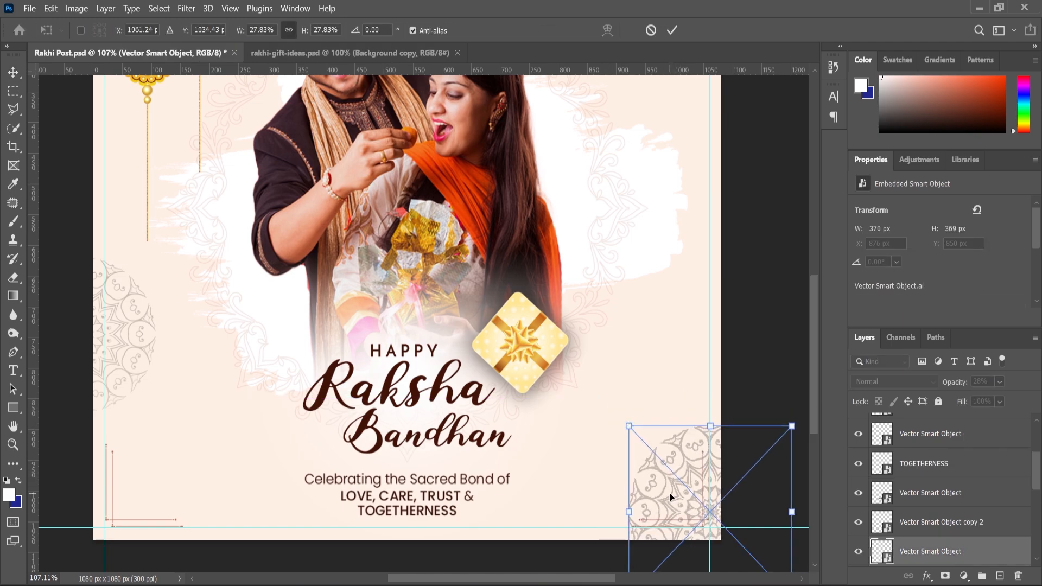
{"action": "left_click_drag", "start_coordinate": [671, 497], "coordinate": [660, 453]}
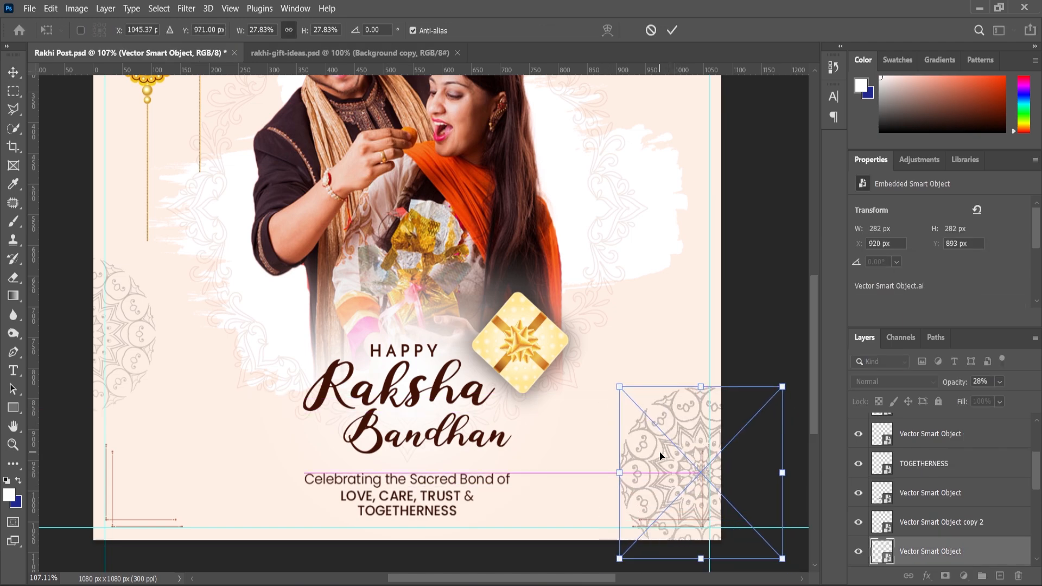
{"action": "key", "text": "Return"}
{"action": "key", "text": "z"}
{"action": "scroll", "coordinate": [576, 375], "scroll_direction": "down", "scroll_amount": 9, "text": "alt"}
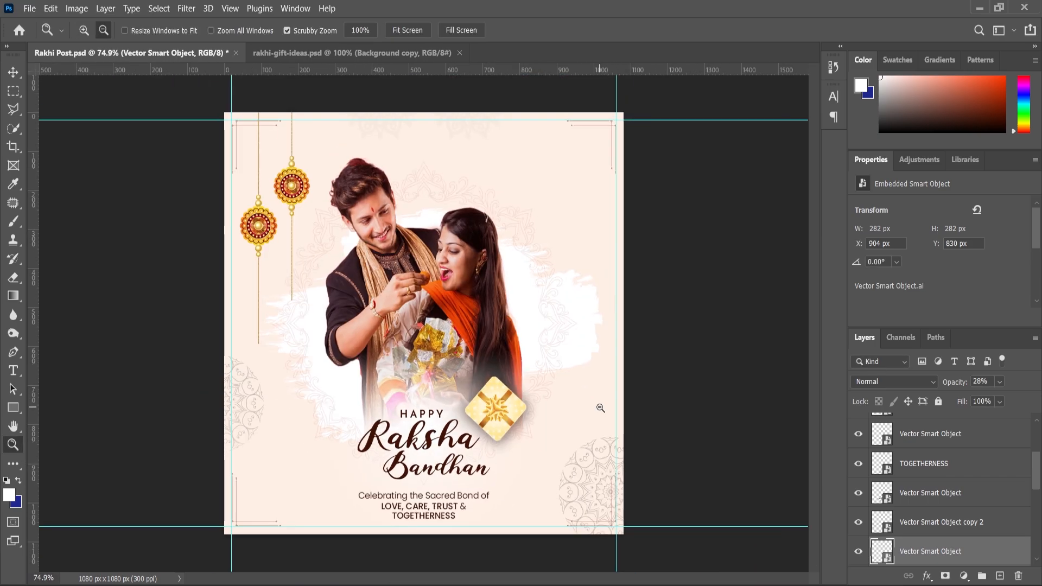
{"action": "scroll", "coordinate": [434, 92], "scroll_direction": "up", "scroll_amount": 3, "text": "alt"}
{"action": "scroll", "coordinate": [560, 240], "scroll_direction": "down", "scroll_amount": 2, "text": "alt"}
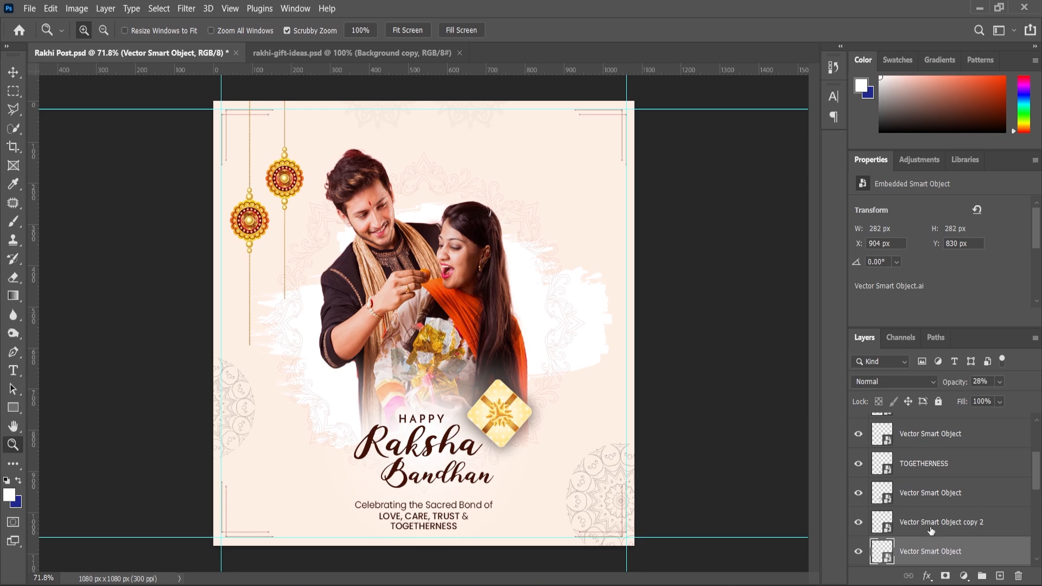
- Lower the opacity of the round ornamental frame behind the couple to 9%
{"action": "left_click", "coordinate": [13, 72]}
{"action": "left_click", "coordinate": [422, 176]}
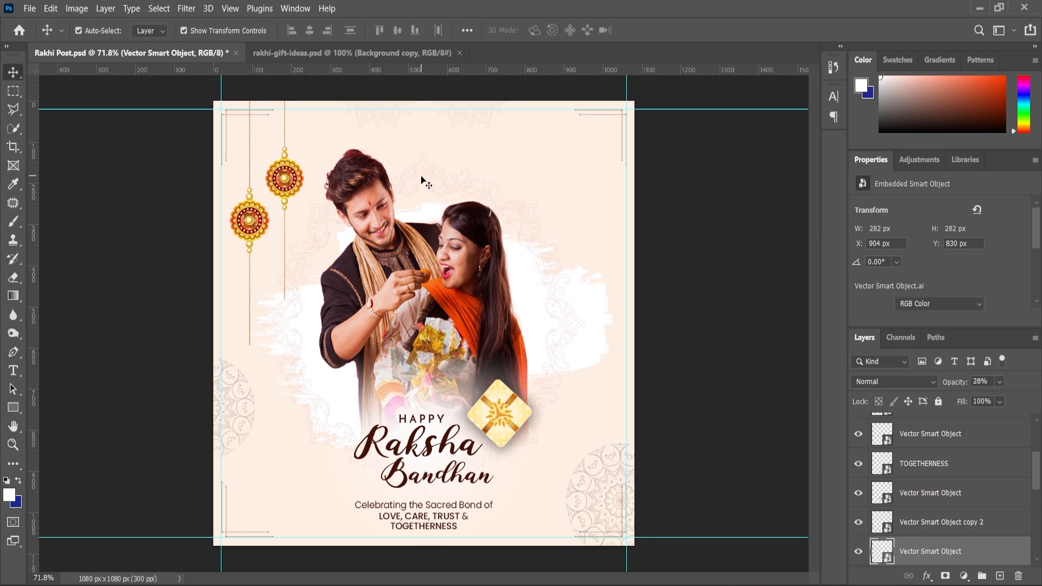
{"action": "left_click_drag", "start_coordinate": [421, 158], "coordinate": [422, 169]}
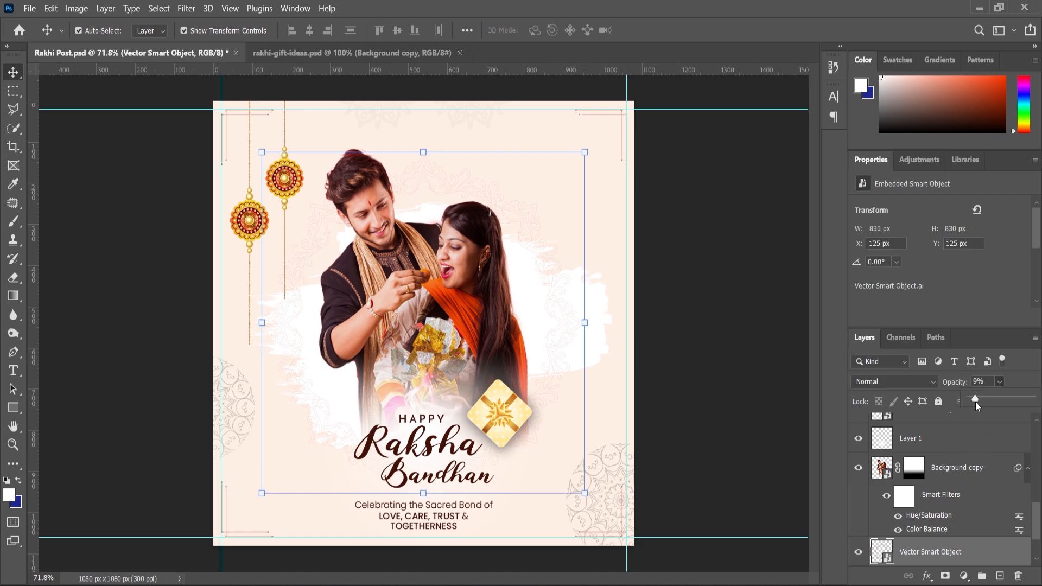
{"action": "scroll", "coordinate": [373, 385], "scroll_direction": "down", "scroll_amount": 1}
{"action": "left_click", "coordinate": [13, 445]}
{"action": "scroll", "coordinate": [502, 307], "scroll_direction": "down", "scroll_amount": 2}
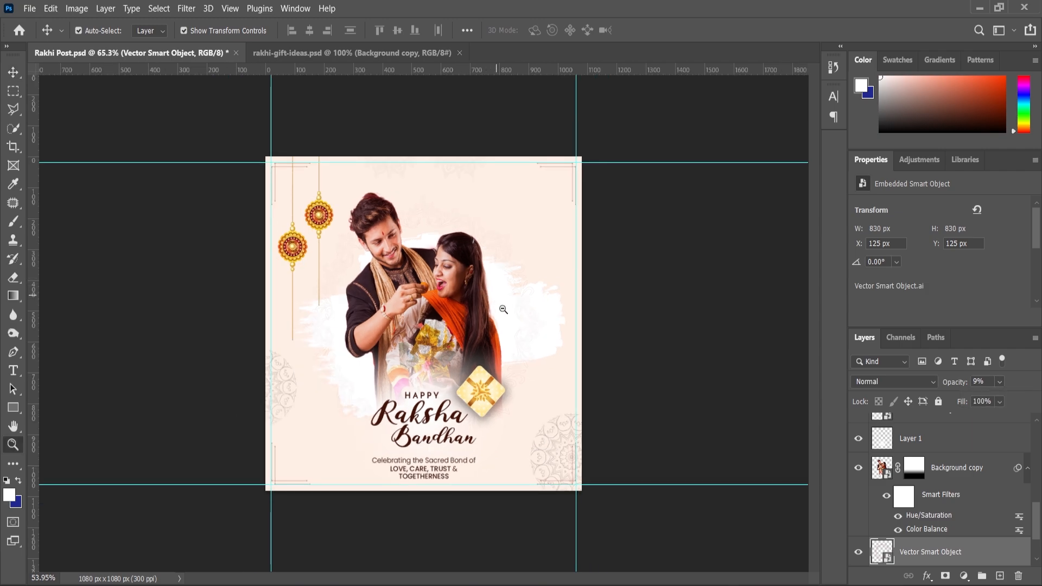
{"action": "scroll", "coordinate": [511, 326], "scroll_direction": "up", "scroll_amount": 2}
{"action": "scroll", "coordinate": [511, 326], "scroll_direction": "down", "scroll_amount": 1}
- Add a Levels adjustment above the topmost layer with black input 1, midtone 0.96 and white input 255
{"action": "scroll", "coordinate": [940, 456], "scroll_direction": "up", "scroll_amount": 6}
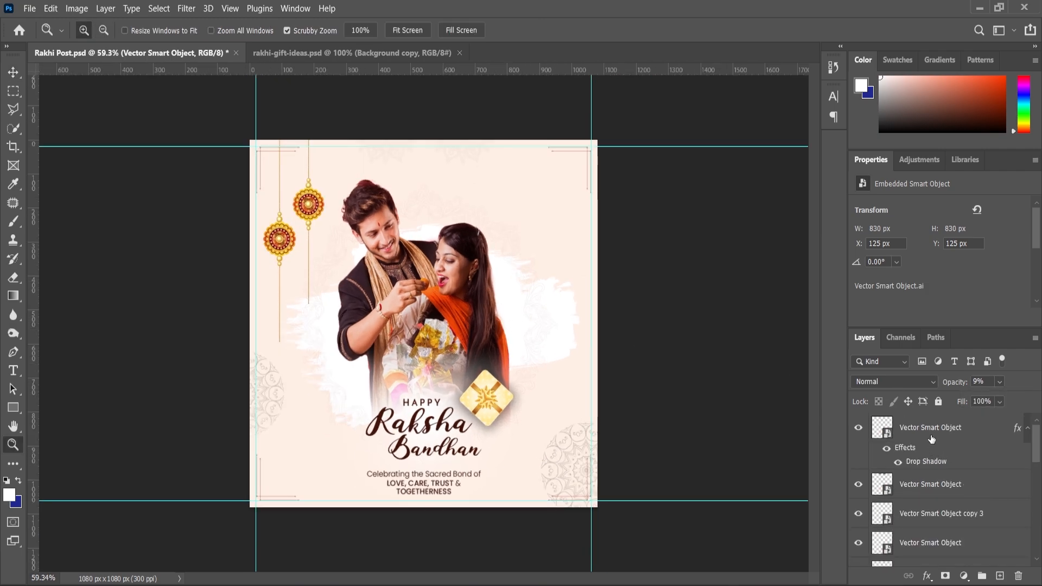
{"action": "left_click", "coordinate": [932, 437]}
{"action": "left_click", "coordinate": [964, 575]}
{"action": "left_click", "coordinate": [943, 393]}
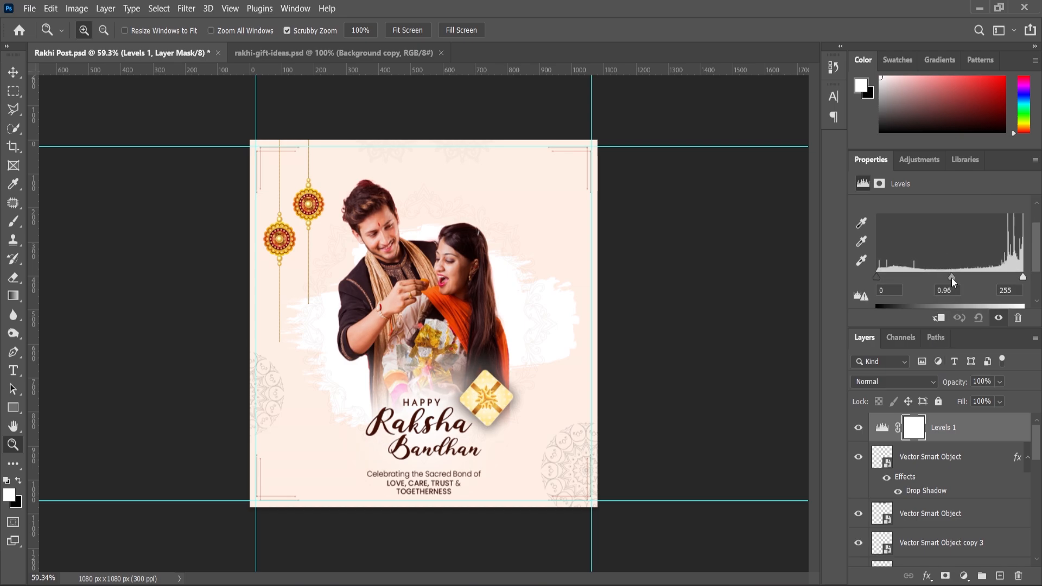
{"action": "left_click_drag", "start_coordinate": [1022, 279], "coordinate": [1025, 284]}
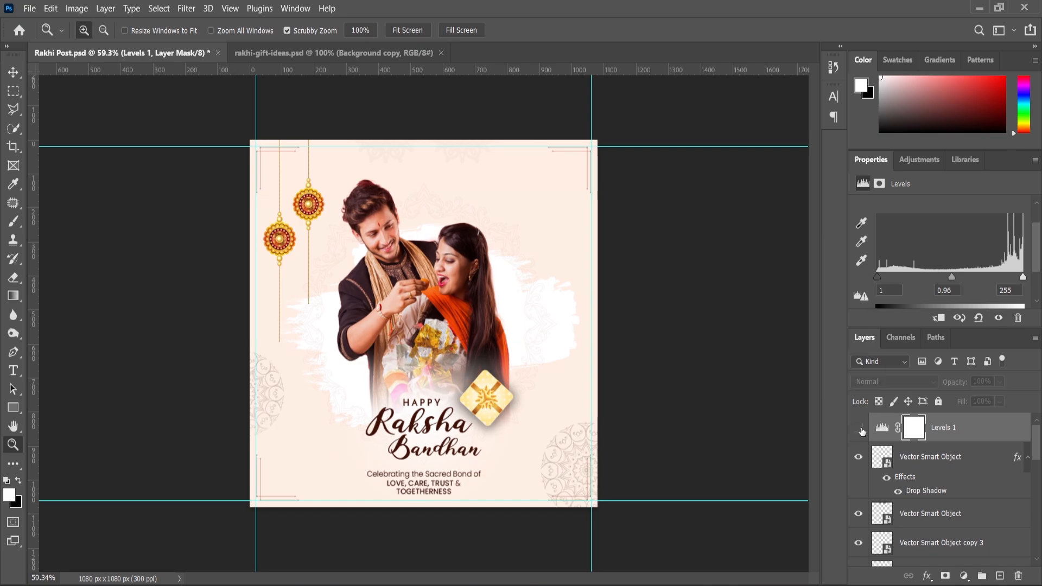
- Duplicate both hanging rakhis together and place the copies at the same height near the canvas's right edge
{"action": "left_click", "coordinate": [12, 72]}
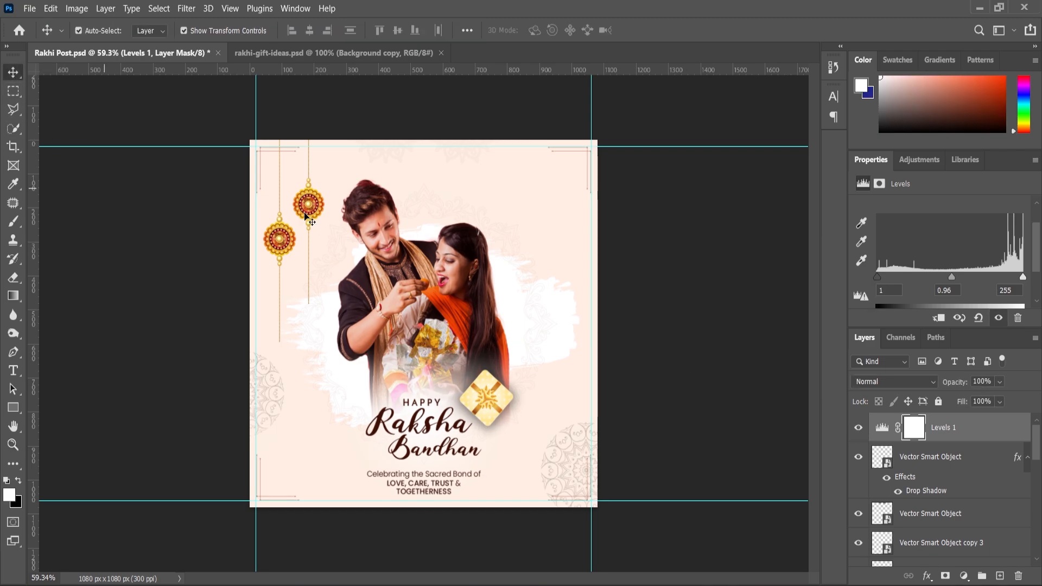
{"action": "scroll", "coordinate": [424, 325], "scroll_direction": "up", "scroll_amount": 2}
{"action": "left_click", "coordinate": [238, 224]}
{"action": "left_click", "coordinate": [267, 173], "text": "shift"}
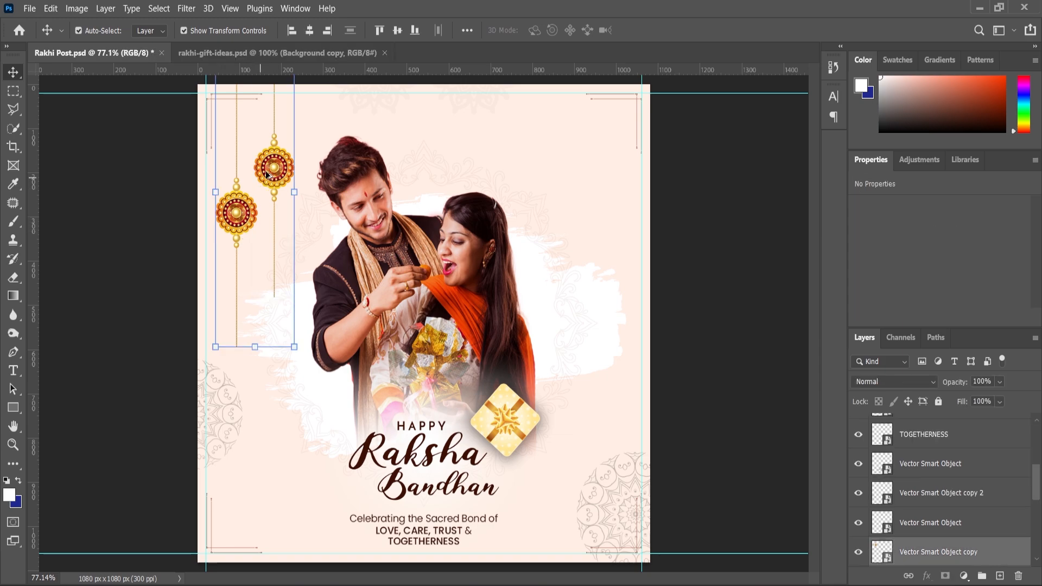
{"action": "left_click_drag", "start_coordinate": [267, 173], "coordinate": [605, 171]}
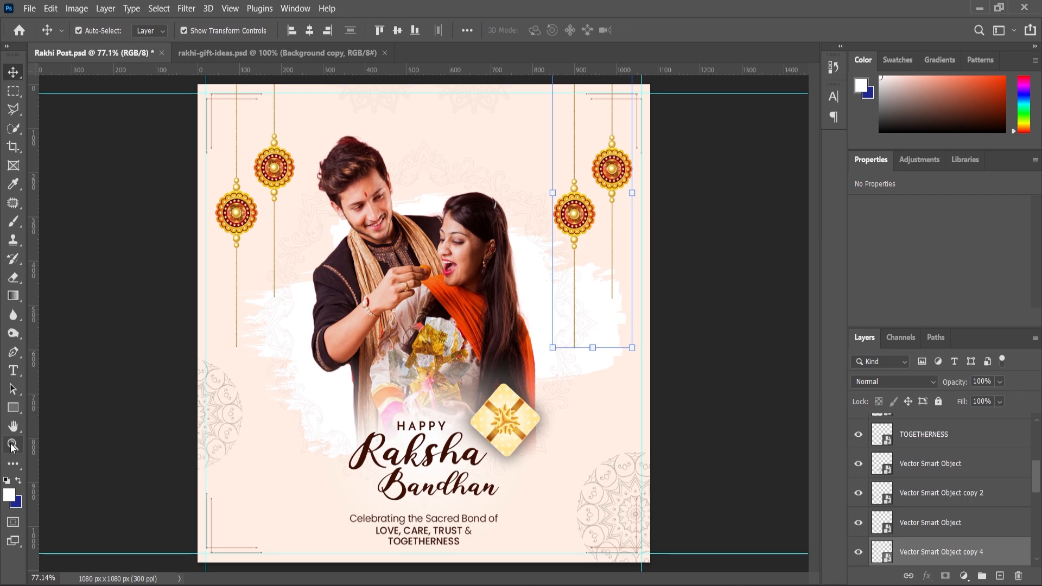
- Place the glitter_10_by_acheronnights-d6rw73j image from the Rakhi folder directly above the couple layer and blend it with Screen
{"action": "left_click", "coordinate": [490, 350]}
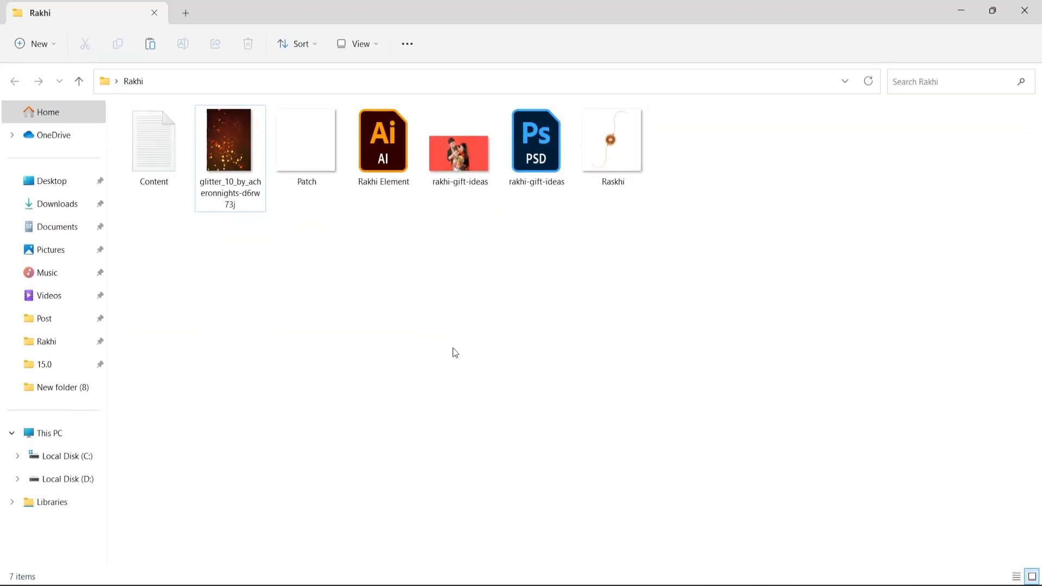
{"action": "left_click_drag", "start_coordinate": [230, 152], "coordinate": [418, 363]}
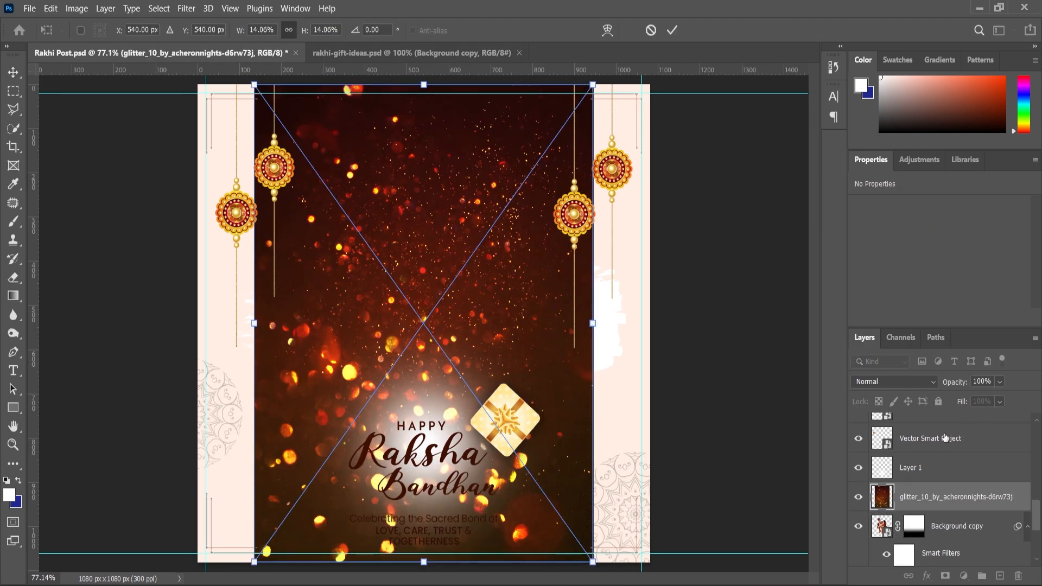
{"action": "left_click", "coordinate": [915, 382]}
{"action": "left_click", "coordinate": [875, 343]}
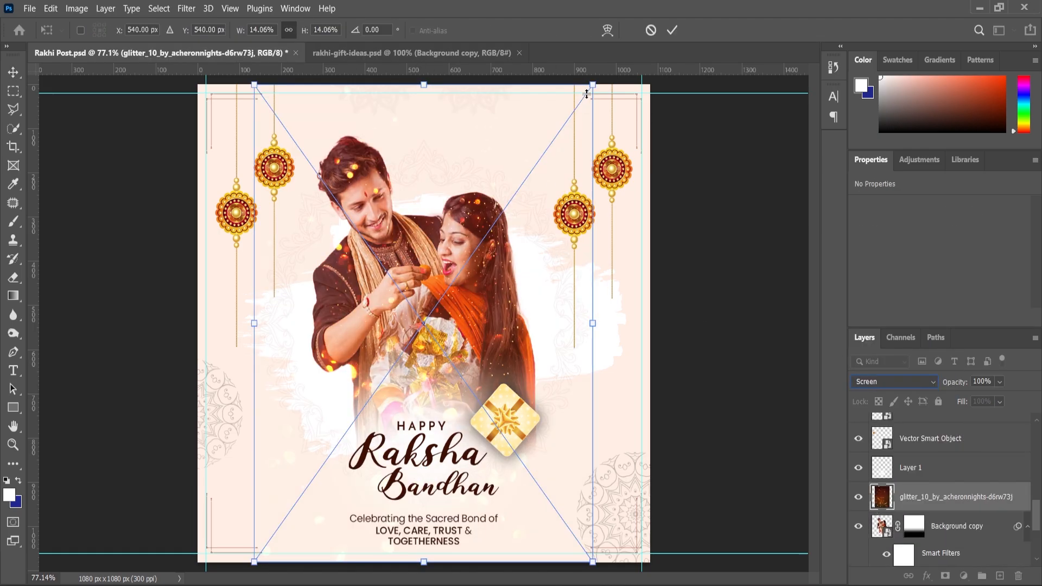
- Scale the glitter image to 436 × 581 px and position it over the couple at X 322 px, Y 374 px
{"action": "left_click_drag", "start_coordinate": [586, 100], "coordinate": [509, 210]}
{"action": "scroll", "coordinate": [454, 273], "scroll_direction": "up", "scroll_amount": 3}
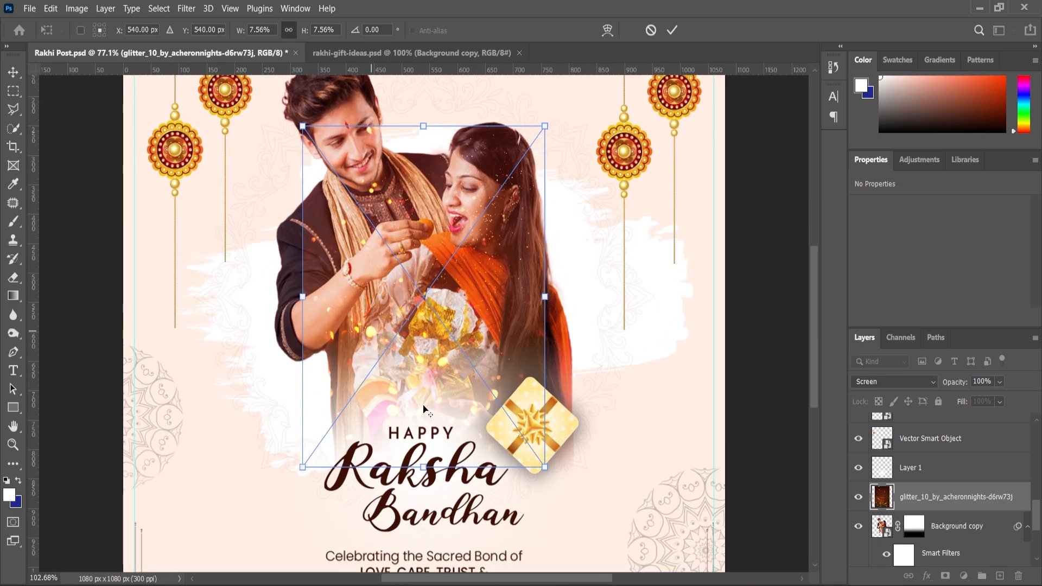
{"action": "left_click_drag", "start_coordinate": [454, 273], "coordinate": [459, 324]}
{"action": "key", "text": "Return"}
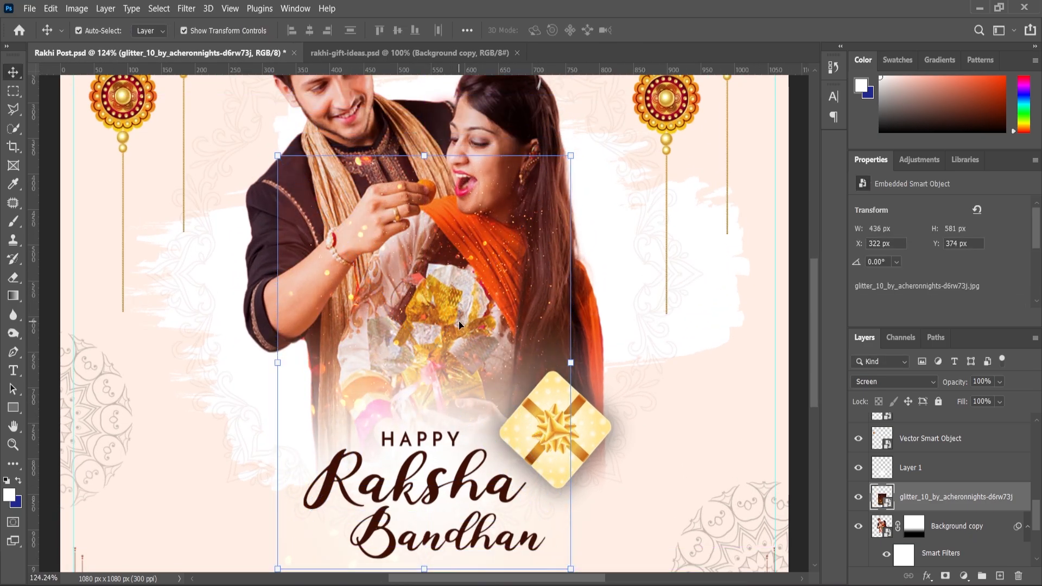
- Set the glitter layer's Gray Blend If ranges to 16/71–255 for This Layer and 0/49–232 for Underlying Layer
{"action": "left_click", "coordinate": [963, 576]}
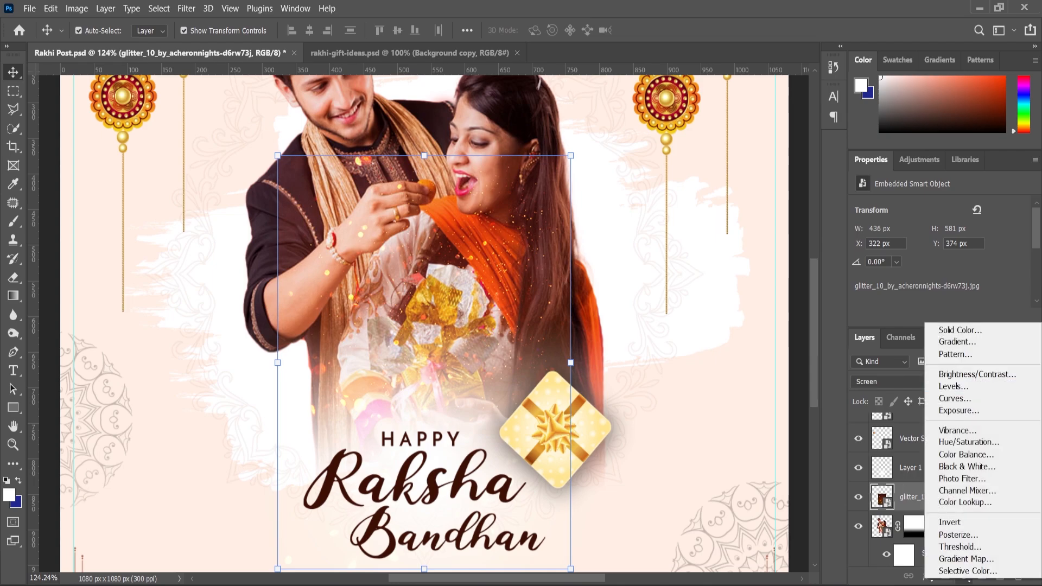
{"action": "left_click", "coordinate": [922, 584]}
{"action": "left_click", "coordinate": [925, 577]}
{"action": "left_click", "coordinate": [909, 432]}
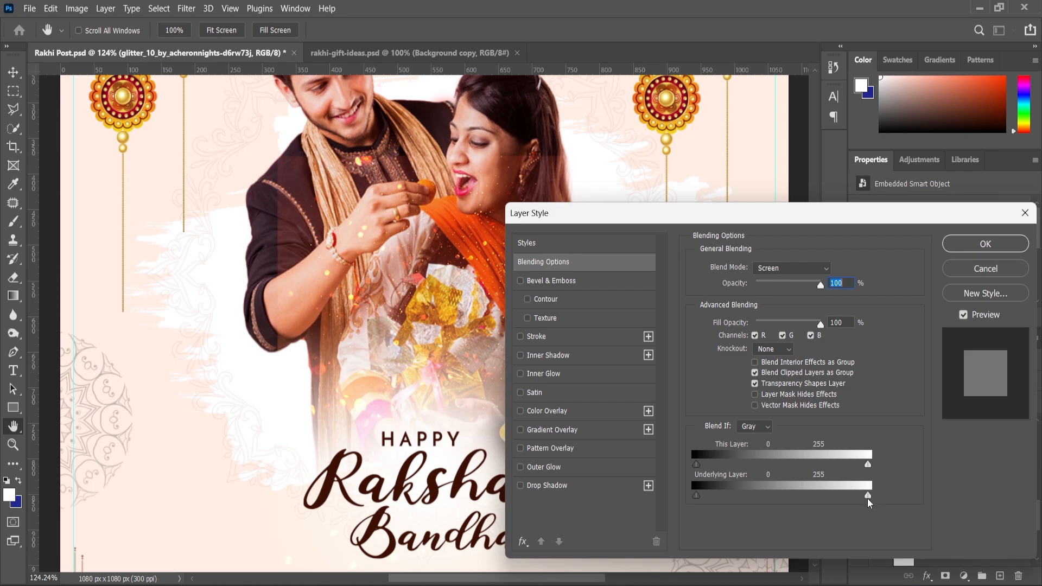
{"action": "left_click_drag", "start_coordinate": [848, 502], "coordinate": [872, 508]}
{"action": "left_click_drag", "start_coordinate": [698, 464], "coordinate": [732, 468]}
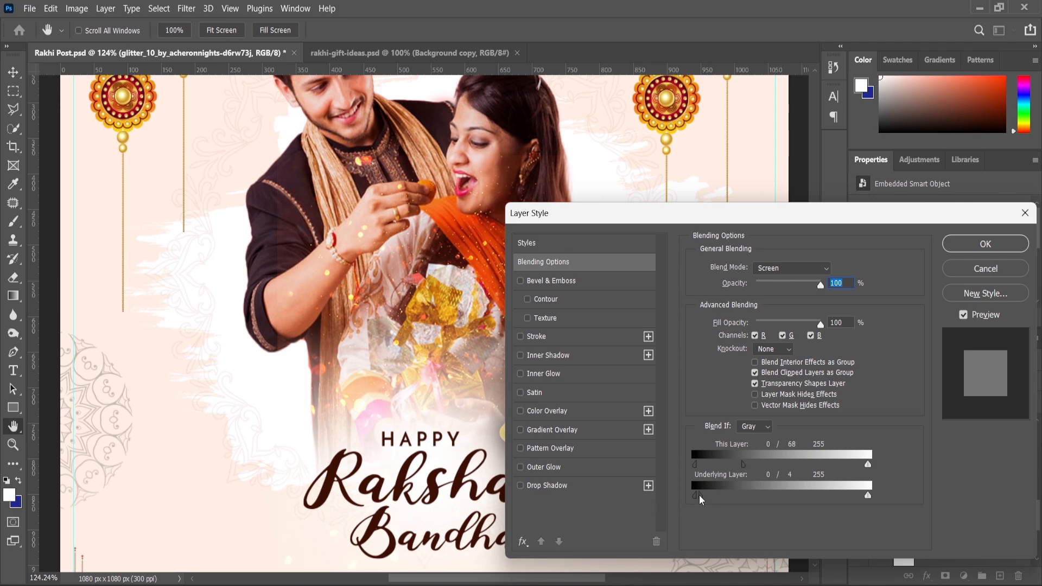
{"action": "left_click_drag", "start_coordinate": [726, 221], "coordinate": [804, 224]}
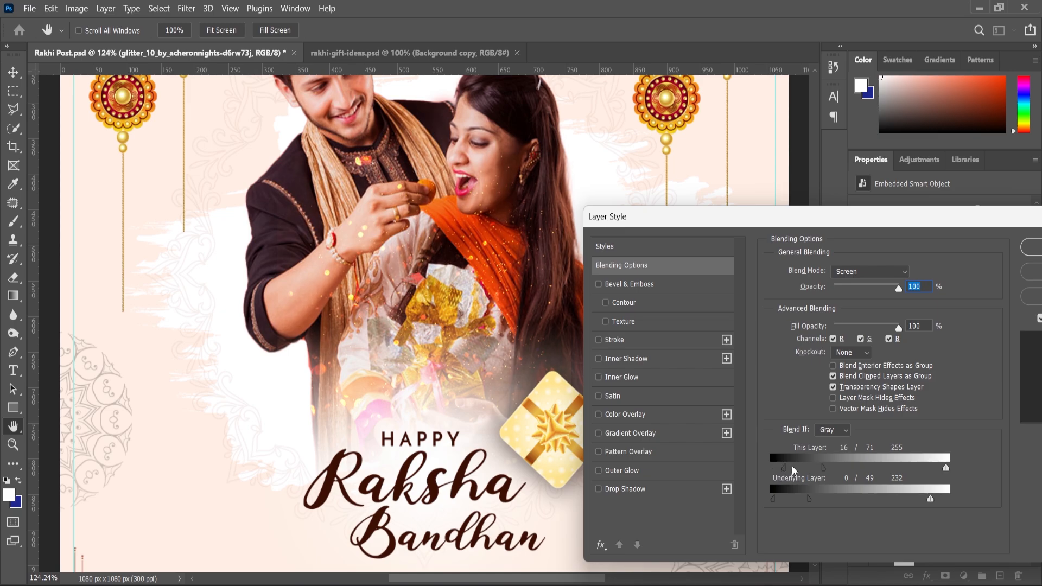
{"action": "left_click", "coordinate": [1026, 253]}
- Add a layer mask to the glitter layer and choose the Brush tool for painting on it
{"action": "scroll", "coordinate": [424, 186], "scroll_direction": "down", "scroll_amount": 1}
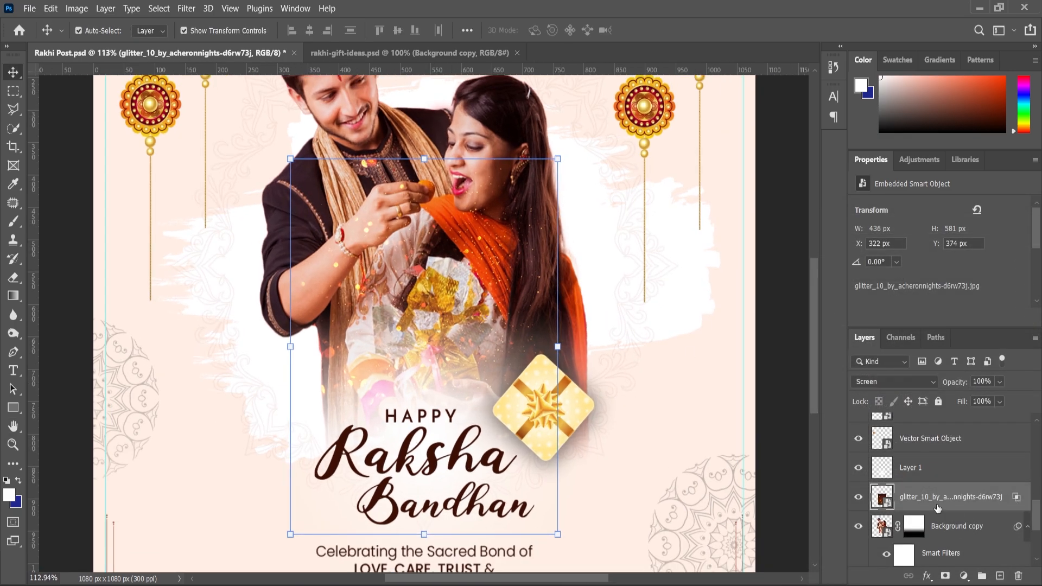
{"action": "left_click", "coordinate": [945, 576]}
{"action": "left_click", "coordinate": [13, 221]}
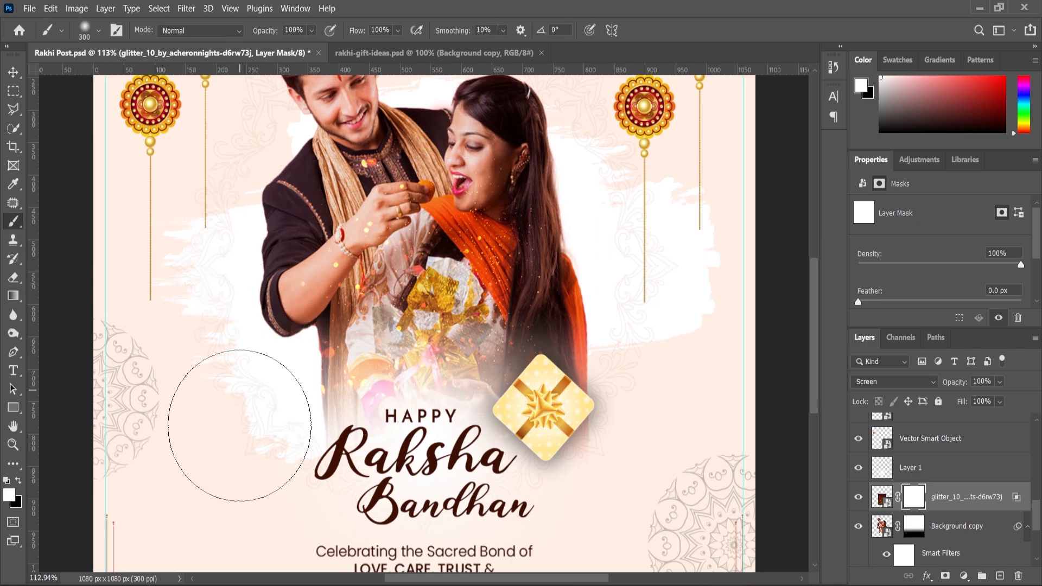
{"action": "scroll", "coordinate": [630, 253], "scroll_direction": "up", "scroll_amount": 2}
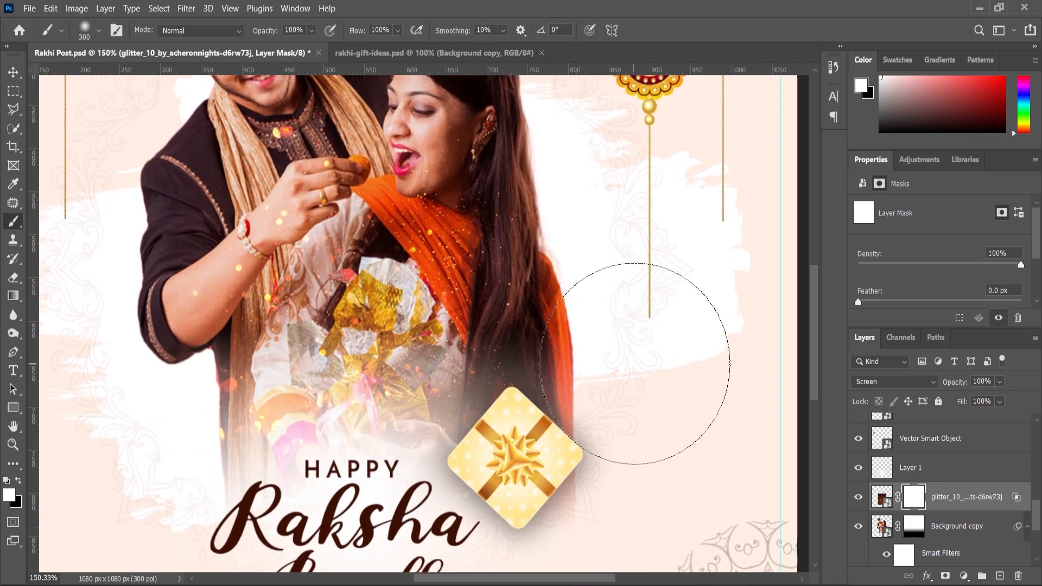
- Hide the guides and deselect the glitter layer to preview the whole post
{"action": "scroll", "coordinate": [590, 306], "scroll_direction": "down", "scroll_amount": 3}
{"action": "scroll", "coordinate": [593, 303], "scroll_direction": "down", "scroll_amount": 1}
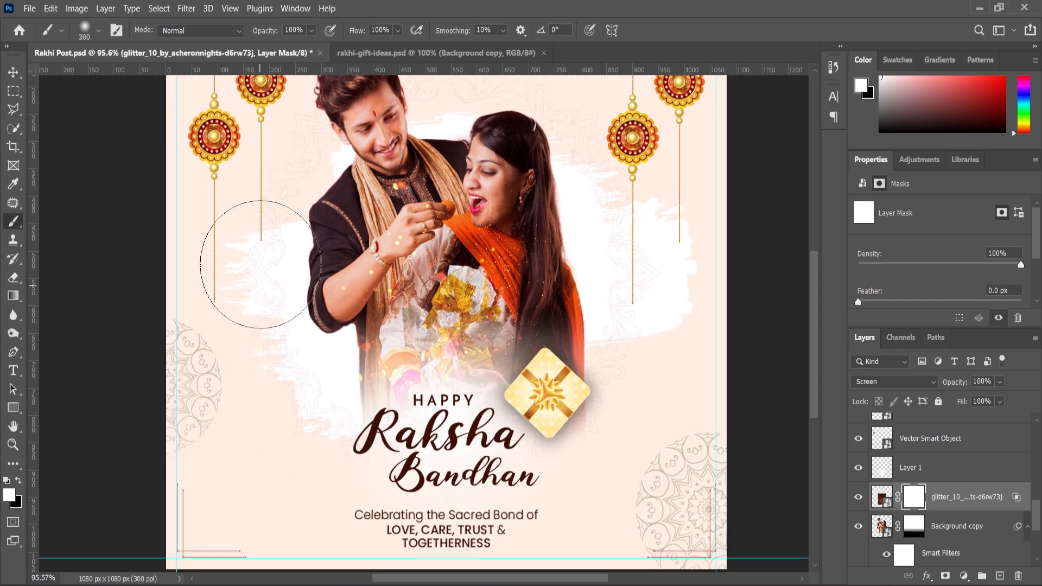
{"action": "scroll", "coordinate": [444, 335], "scroll_direction": "down", "scroll_amount": 2}
{"action": "scroll", "coordinate": [444, 335], "scroll_direction": "down", "scroll_amount": 1}
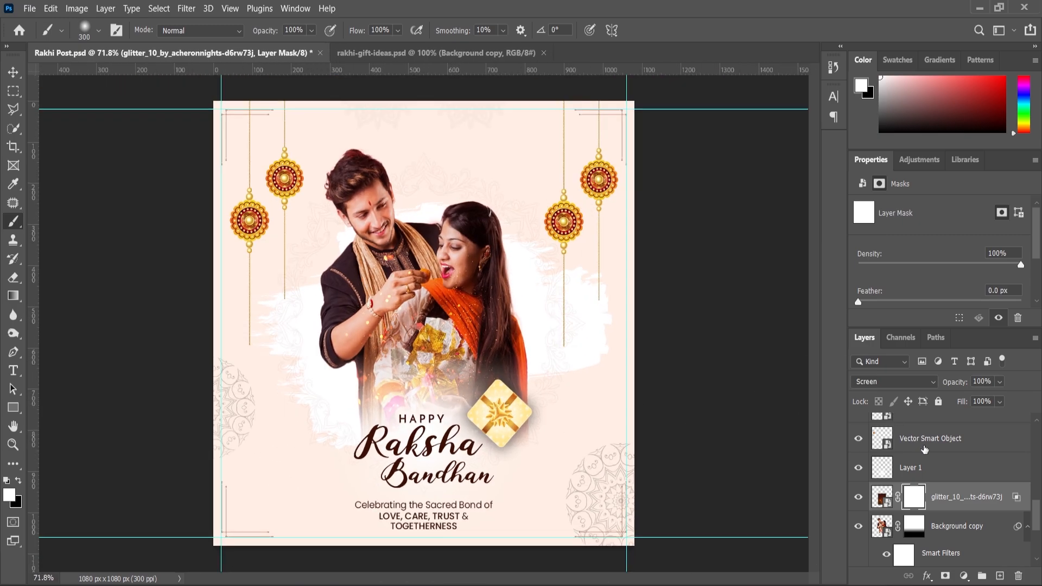
{"action": "scroll", "coordinate": [758, 396], "scroll_direction": "down", "scroll_amount": 2}
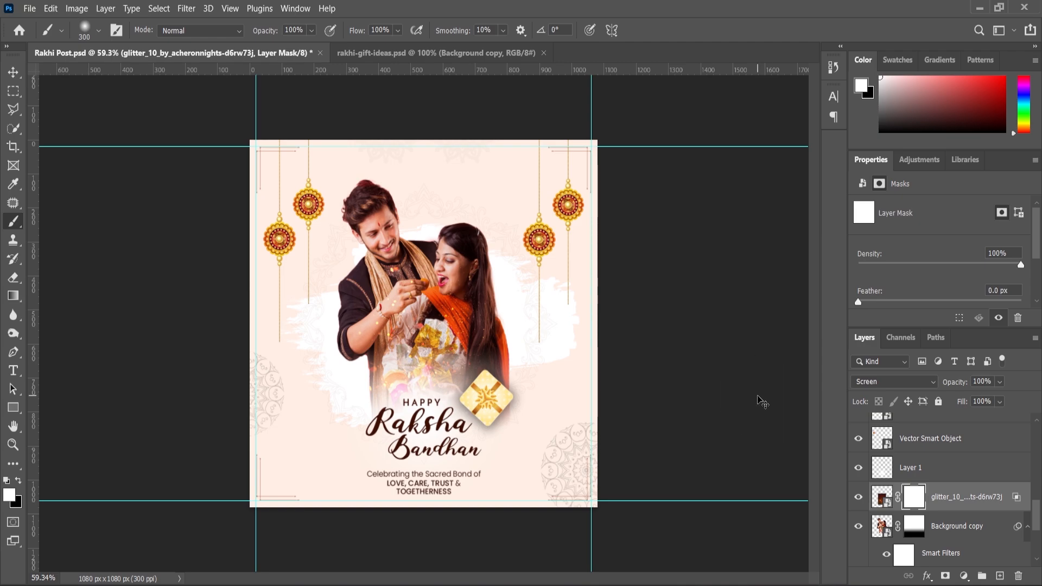
{"action": "key", "text": "ctrl+semicolon"}
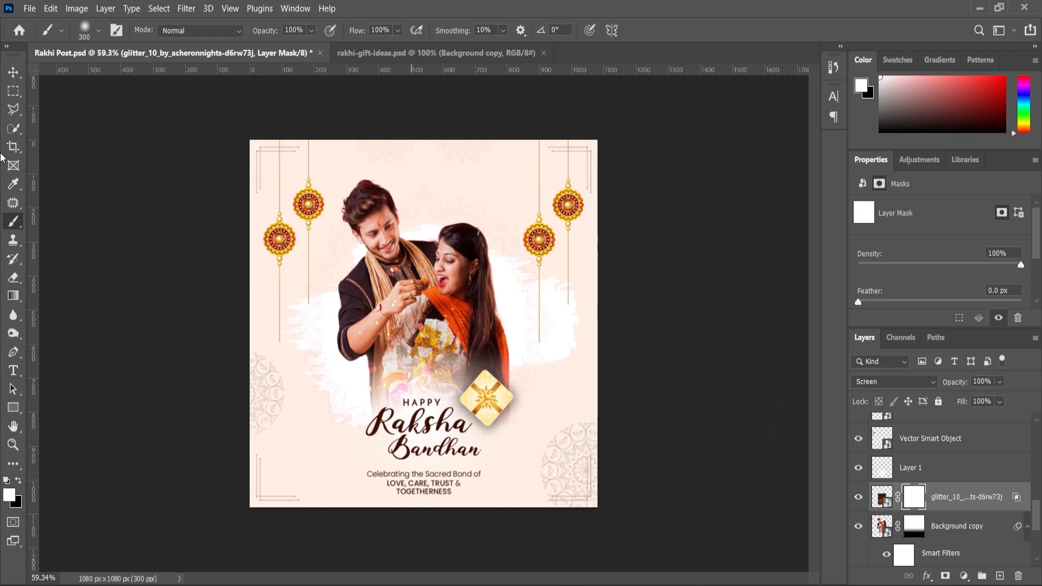
{"action": "left_click", "coordinate": [13, 73]}
{"action": "left_click", "coordinate": [92, 237]}
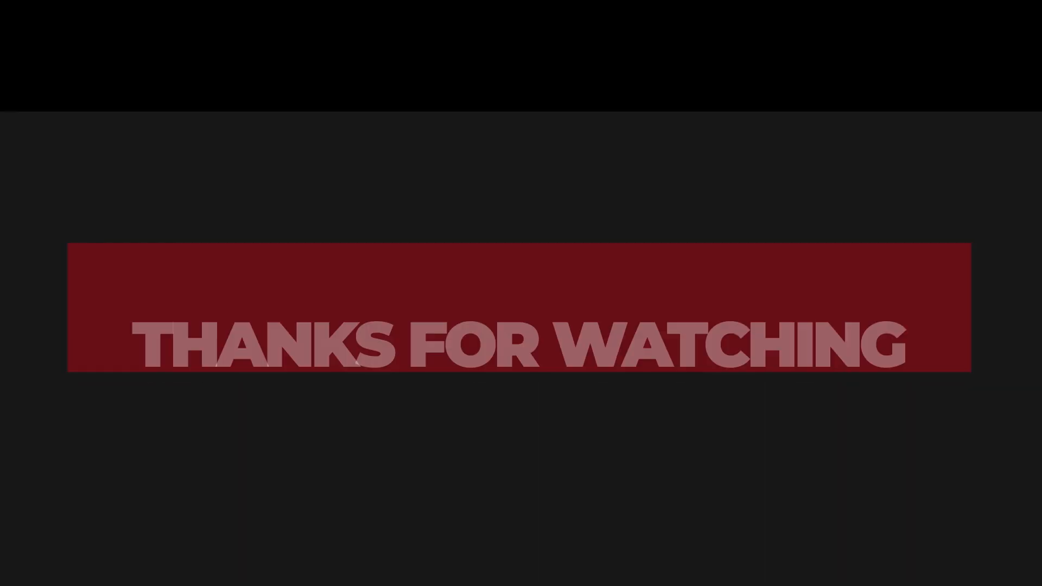